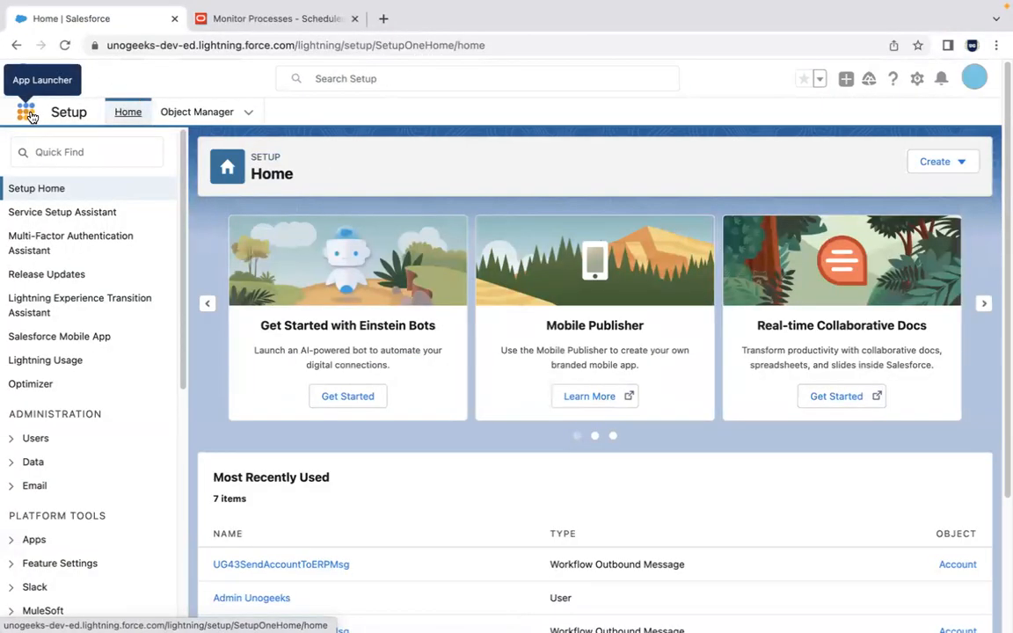
Dismiss the inclusive gender data promotion in Salesforce Setup and switch to the Integration Challenges slide in PowerPoint
{"action": "left_click", "coordinate": [26, 111]}
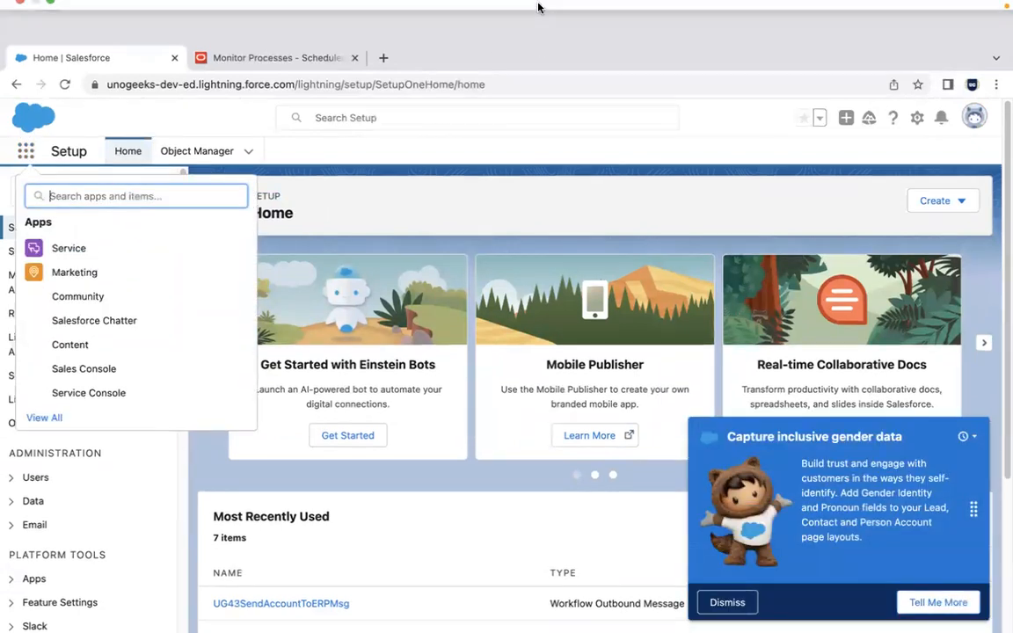
{"action": "left_click", "coordinate": [727, 604]}
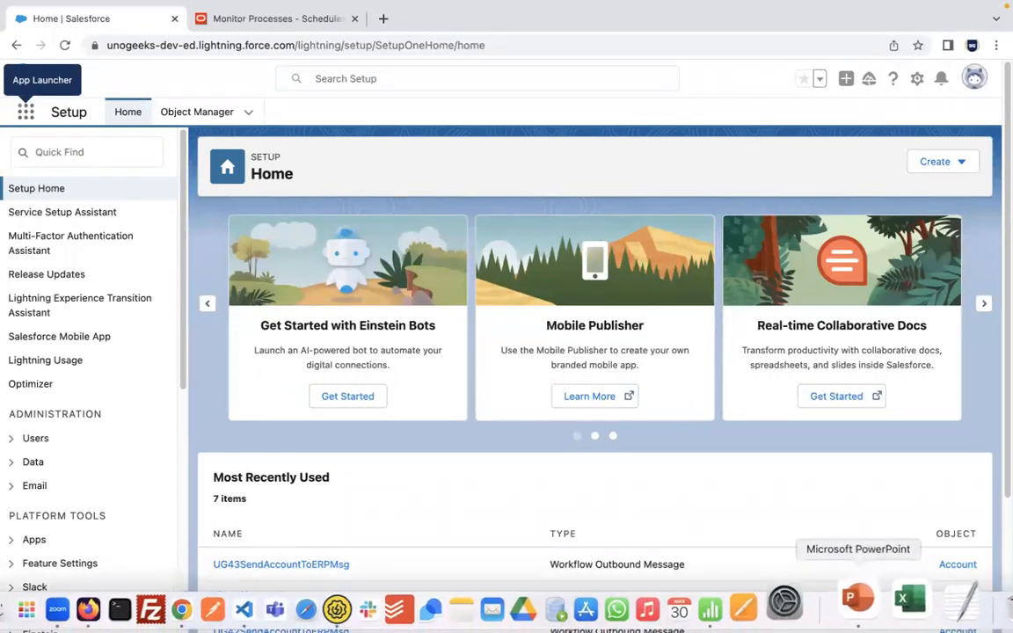
{"action": "left_click", "coordinate": [857, 604]}
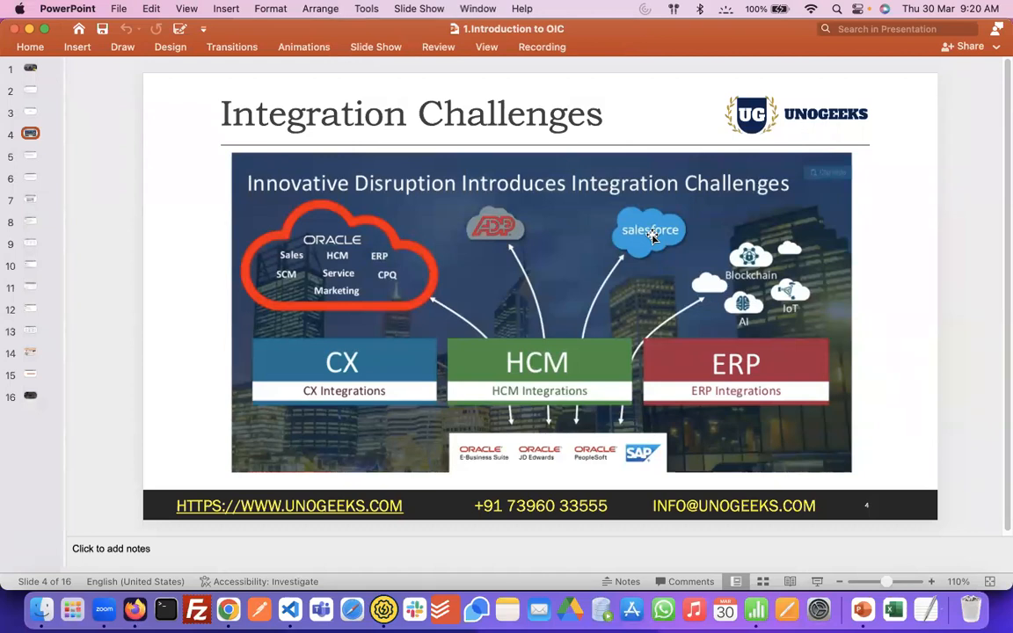
Select 13.Salesforce to ERP Cloud Automation Service.pptx in Finder's 1.Integrations folder and return to the PowerPoint slide
{"action": "left_click", "coordinate": [41, 608]}
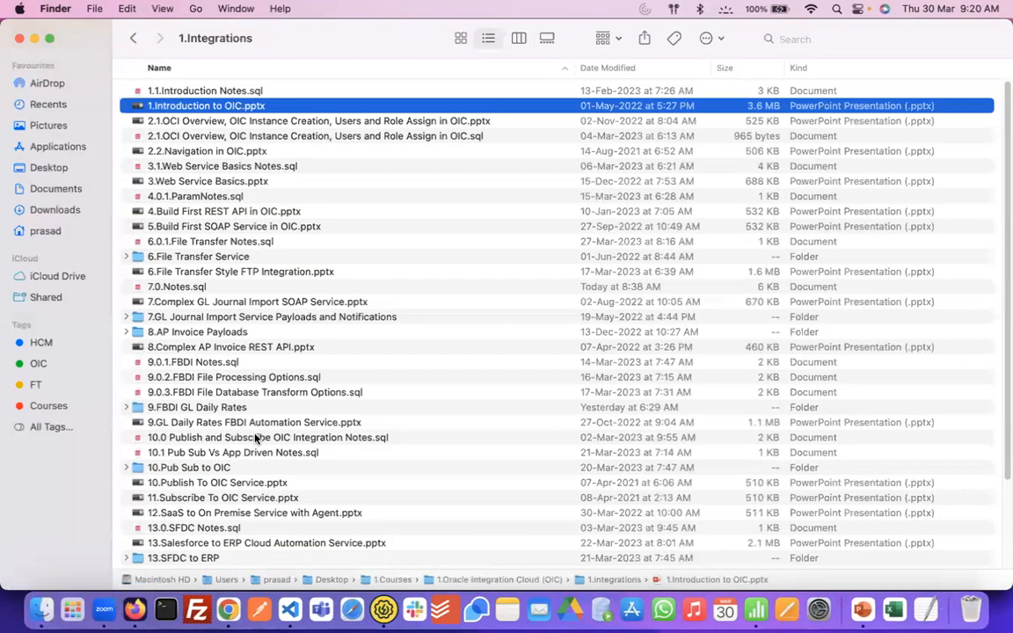
{"action": "left_click", "coordinate": [247, 544]}
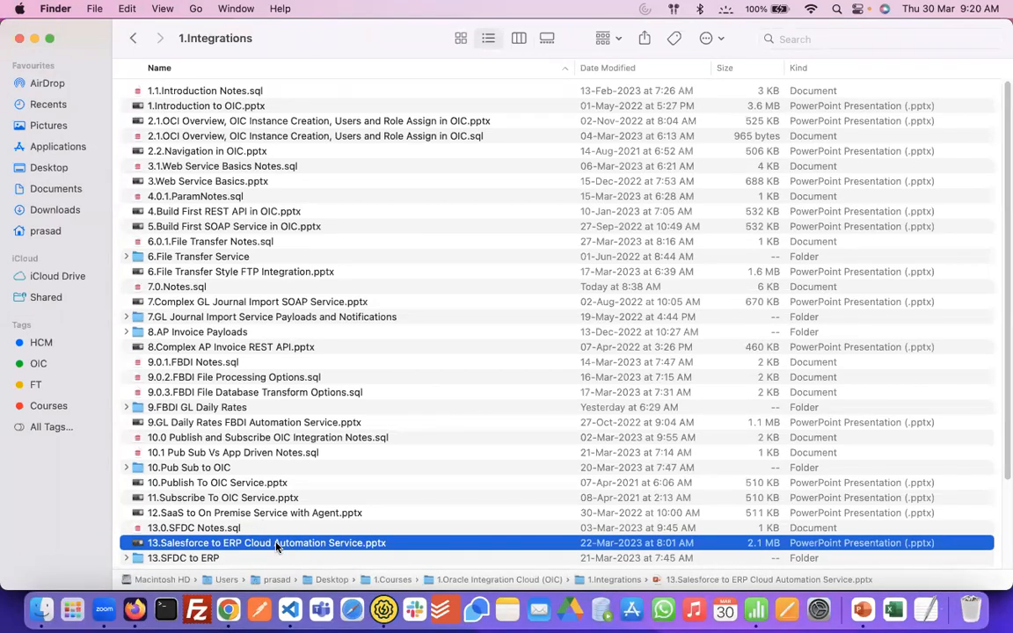
{"action": "key", "text": "super+Tab"}
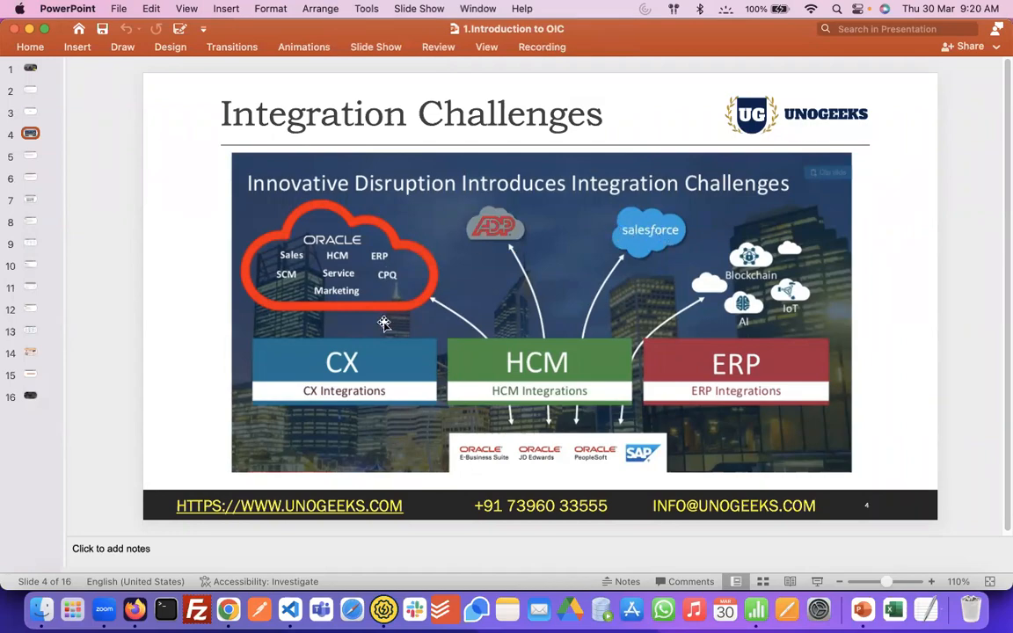
Check the selected Salesforce to ERP Cloud presentation in Finder and return to the Salesforce Setup page in Chrome
{"action": "left_click", "coordinate": [227, 608]}
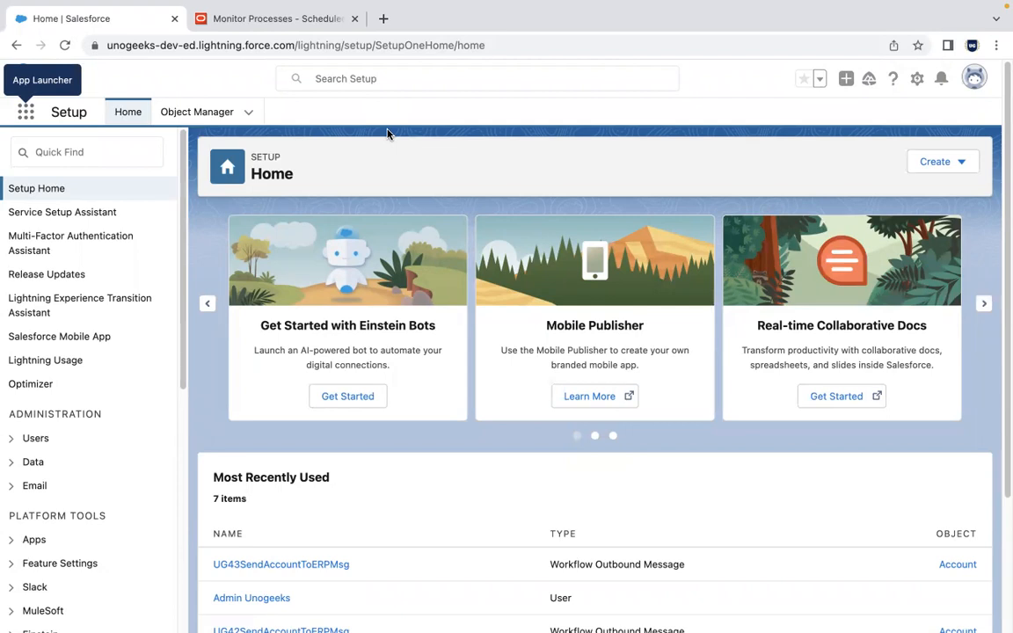
{"action": "mouse_move", "coordinate": [137, 618]}
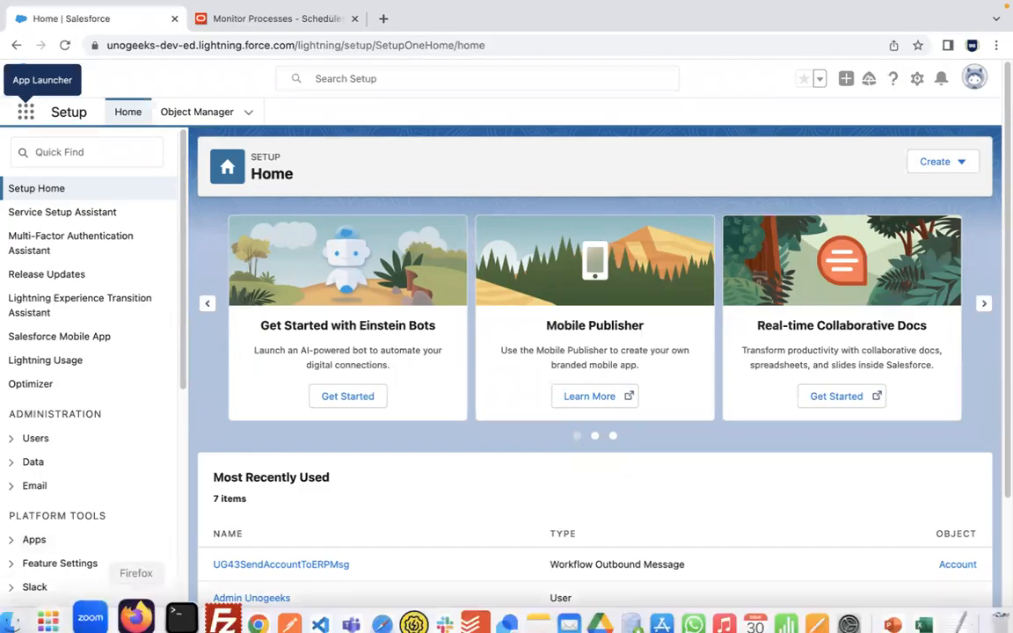
{"action": "left_click", "coordinate": [55, 618]}
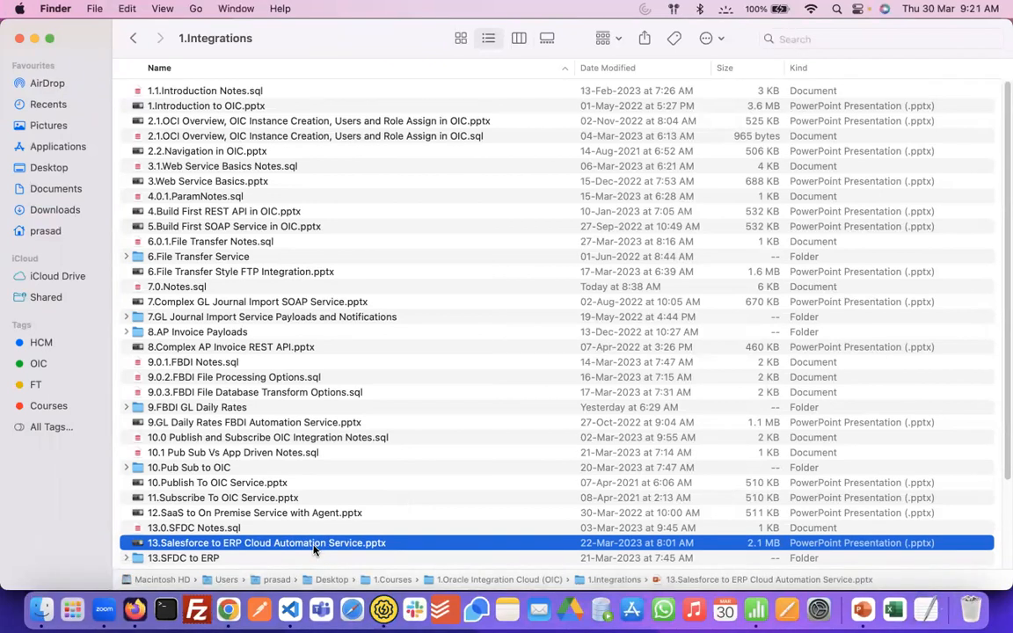
{"action": "key", "text": "ctrl+Right"}
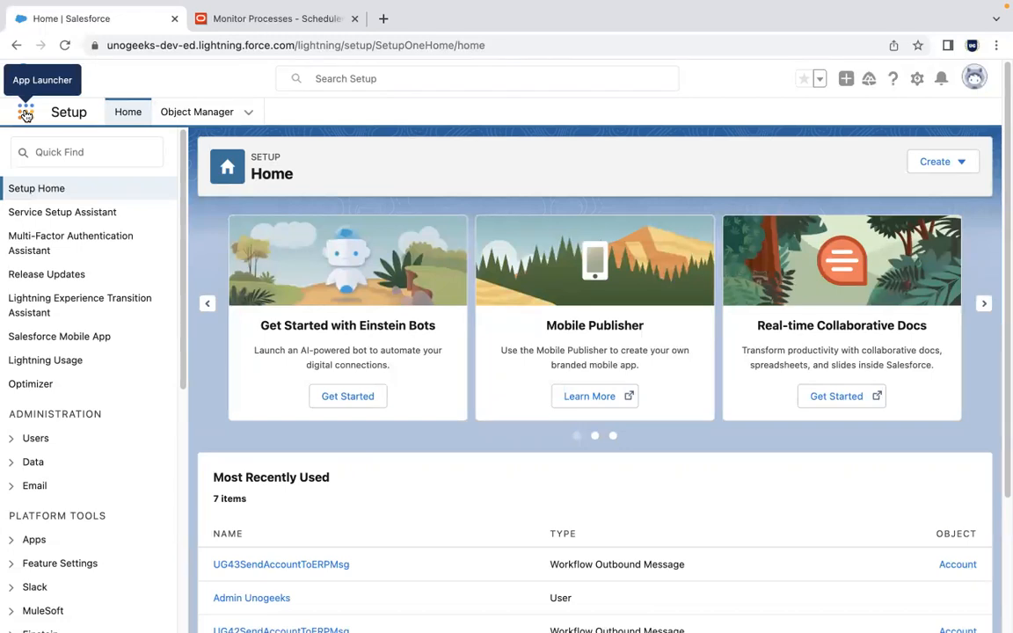
Open the Sales Console app, close the UG43AccountCreatedInSFDC record and show the console's Home page
{"action": "left_click", "coordinate": [26, 115]}
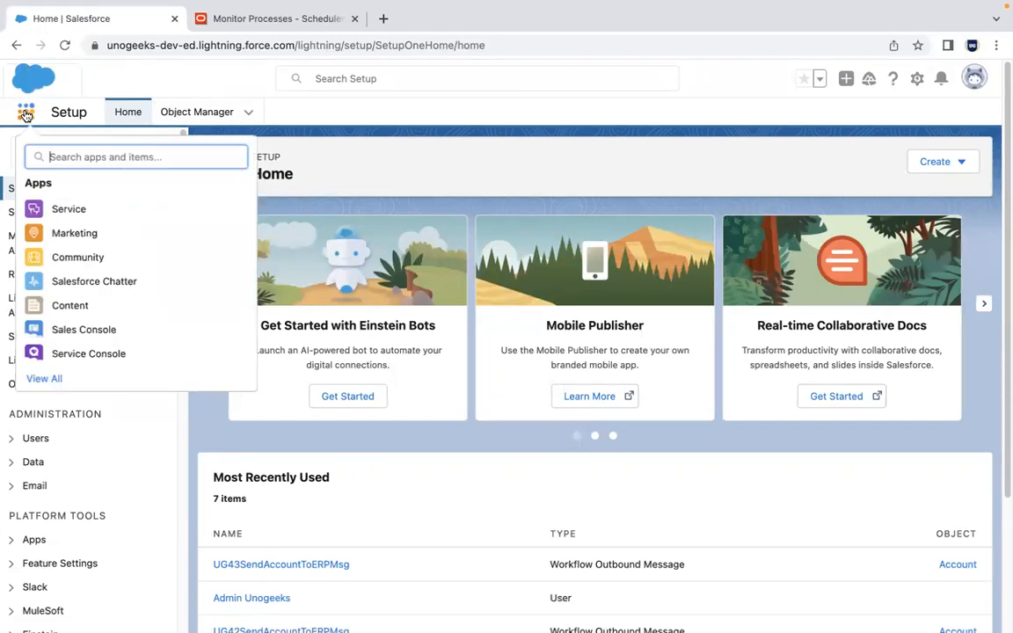
{"action": "left_click", "coordinate": [86, 330]}
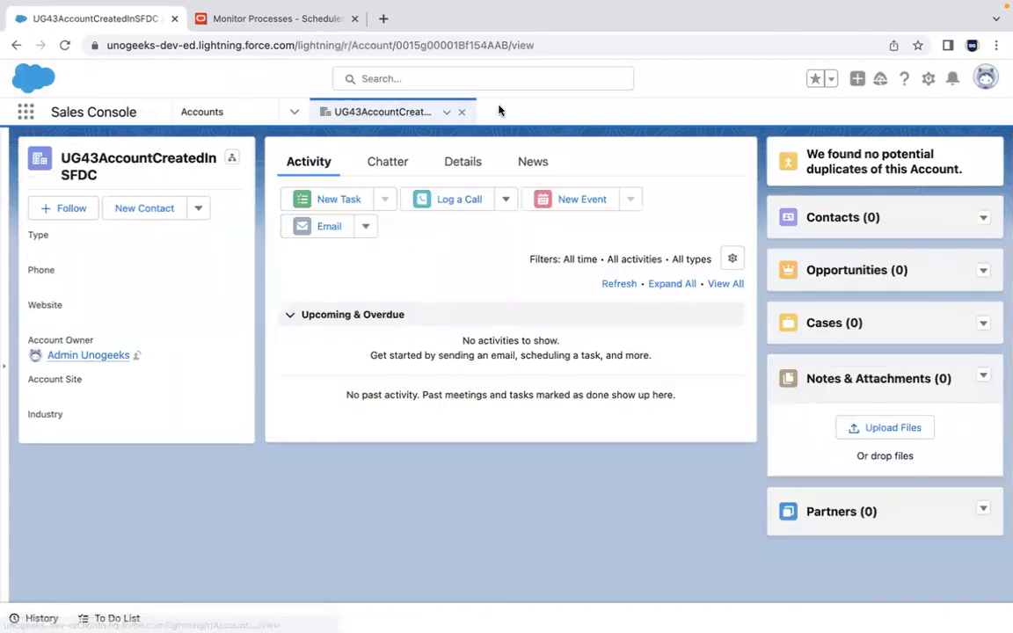
{"action": "left_click", "coordinate": [463, 114]}
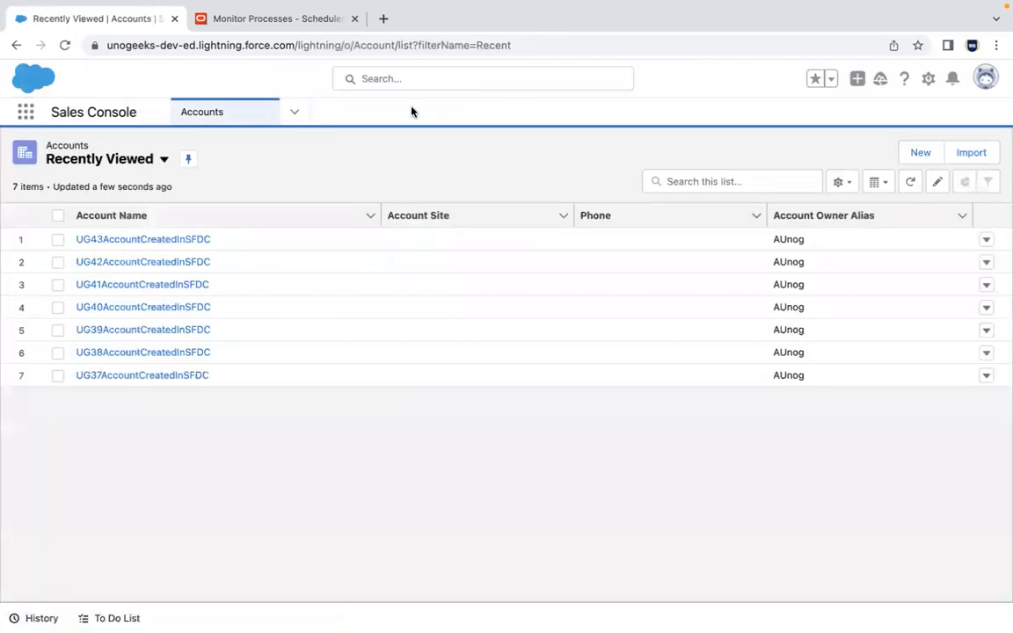
{"action": "left_click", "coordinate": [297, 114]}
{"action": "left_click", "coordinate": [264, 152]}
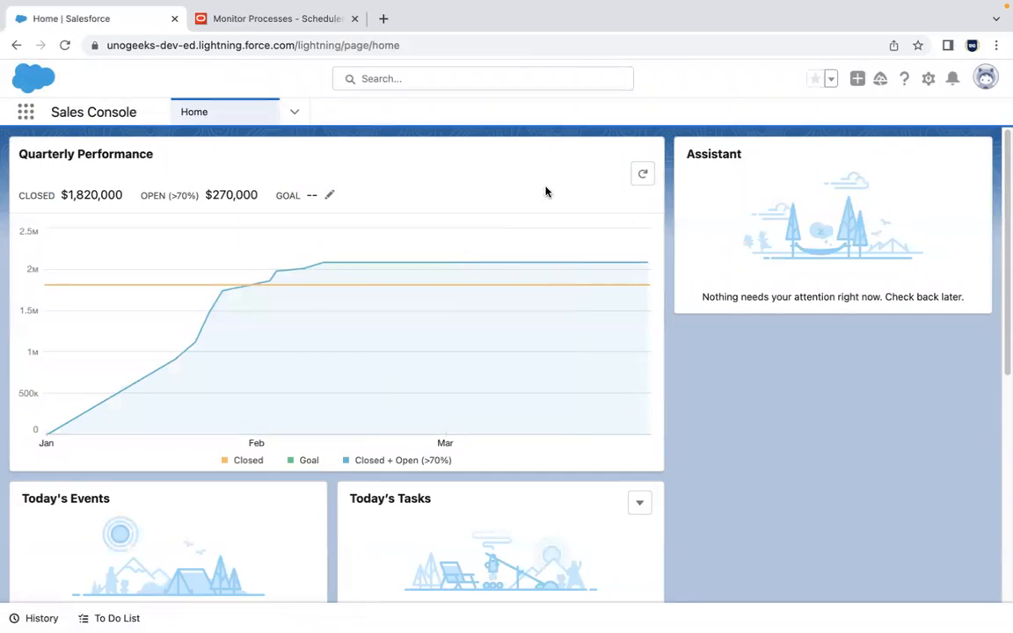
Start a new account from the Accounts list and look through the form's address and additional information fields
{"action": "left_click", "coordinate": [295, 112]}
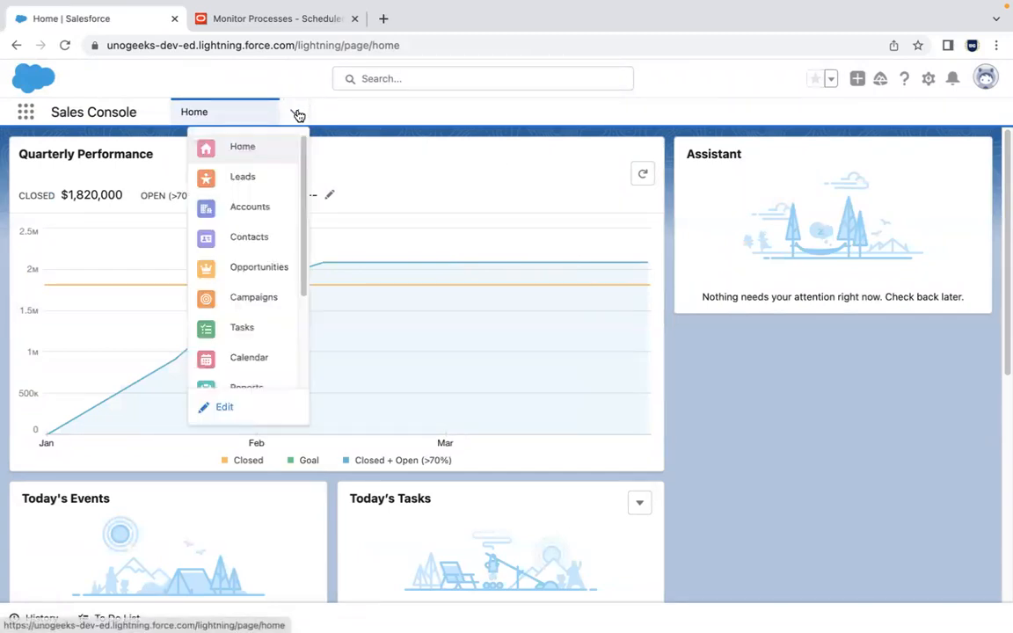
{"action": "left_click", "coordinate": [271, 210]}
{"action": "left_click", "coordinate": [929, 159]}
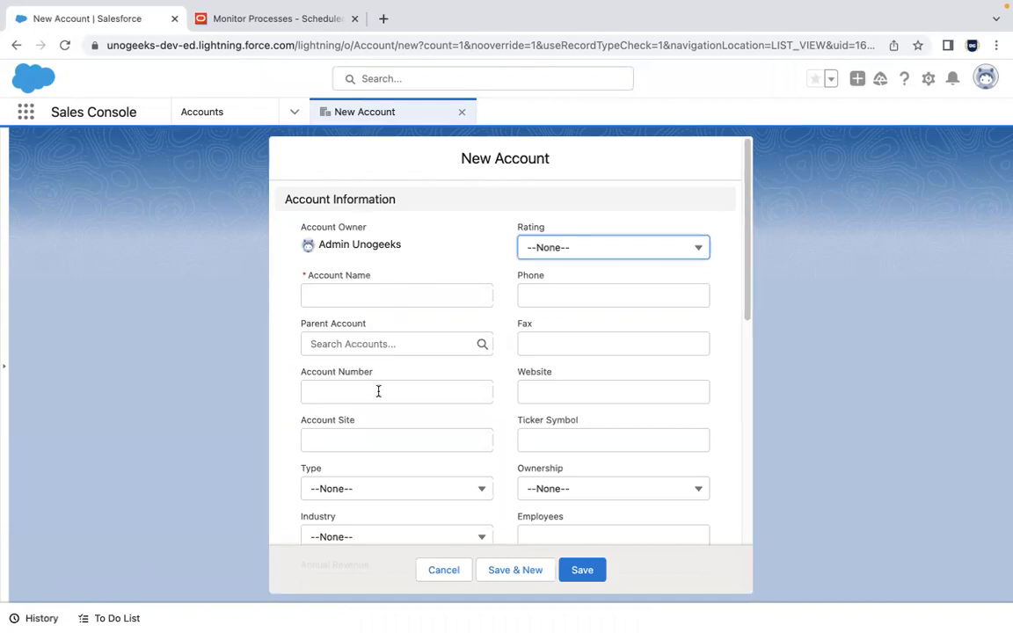
{"action": "left_click_drag", "start_coordinate": [751, 267], "coordinate": [753, 446]}
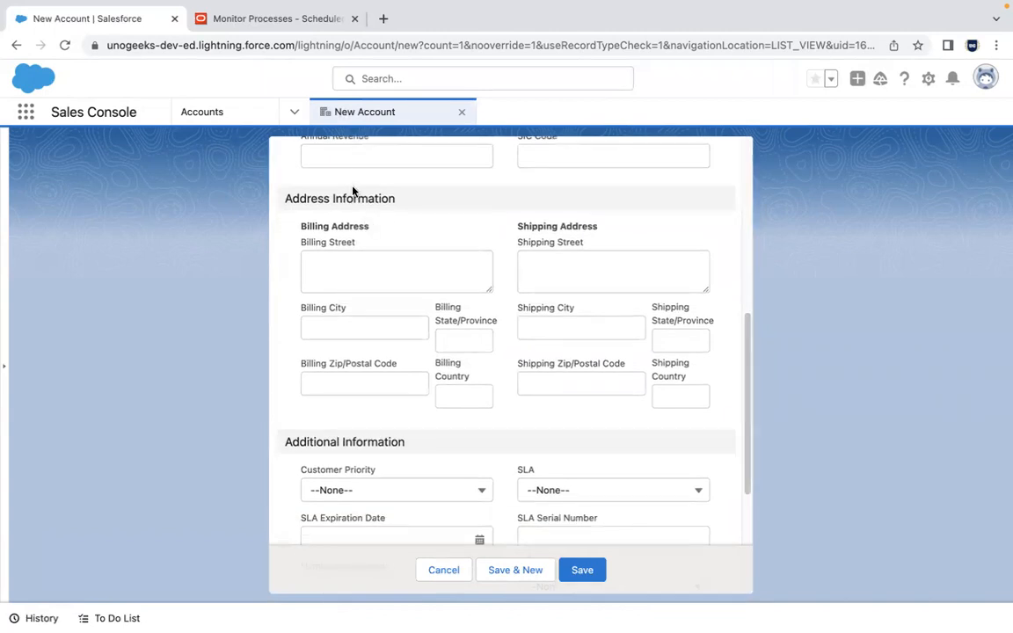
{"action": "left_click_drag", "start_coordinate": [749, 410], "coordinate": [748, 226]}
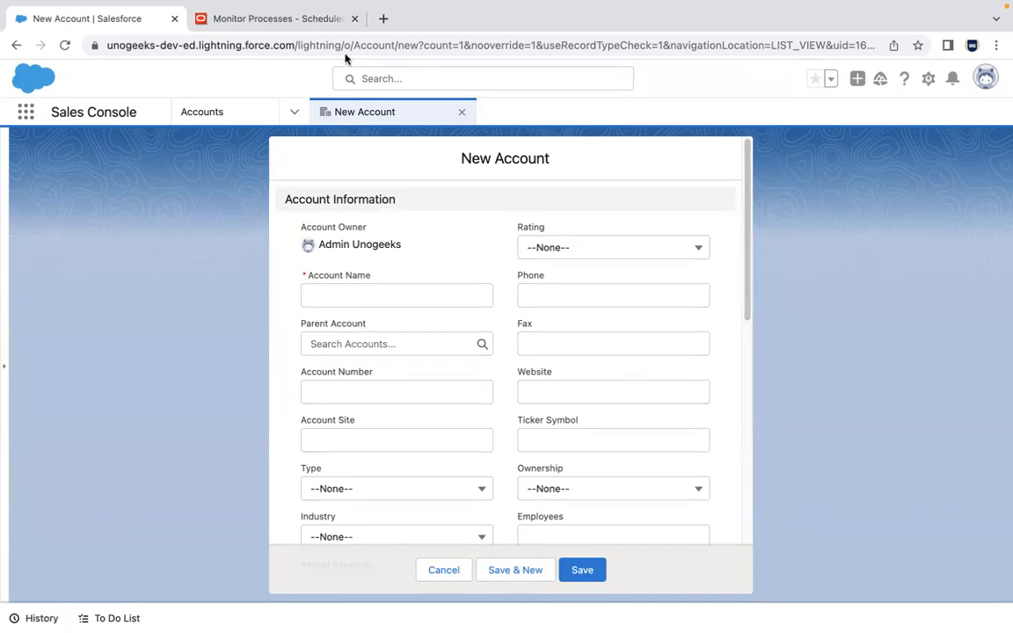
Switch to Oracle Fusion Cloud, return to its home page and show the Sales app group
{"action": "left_click", "coordinate": [278, 18]}
{"action": "scroll", "coordinate": [904, 181], "scroll_direction": "up", "scroll_amount": 3}
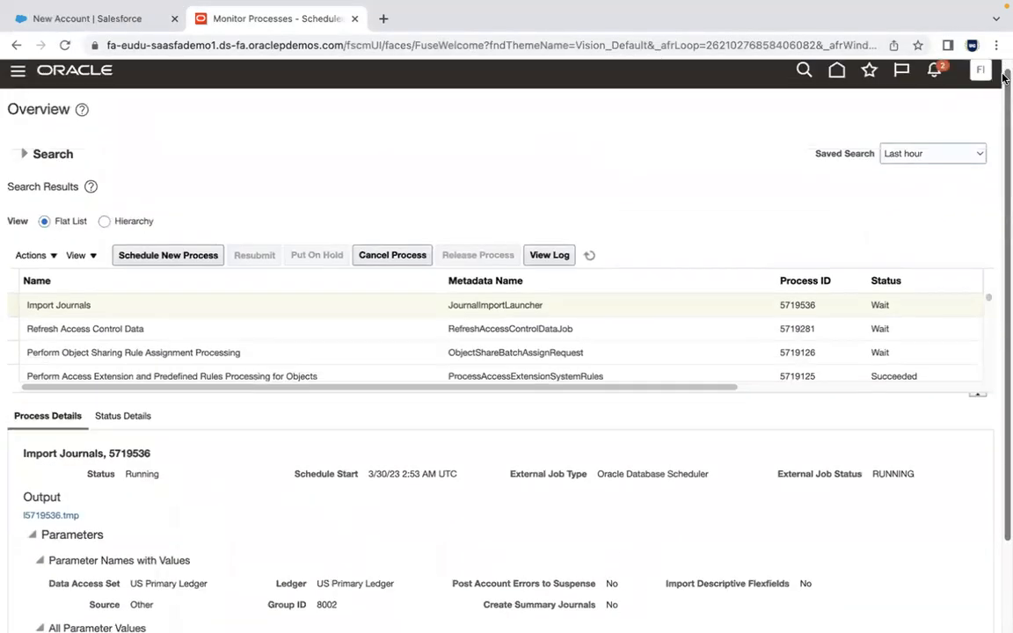
{"action": "left_click", "coordinate": [840, 81]}
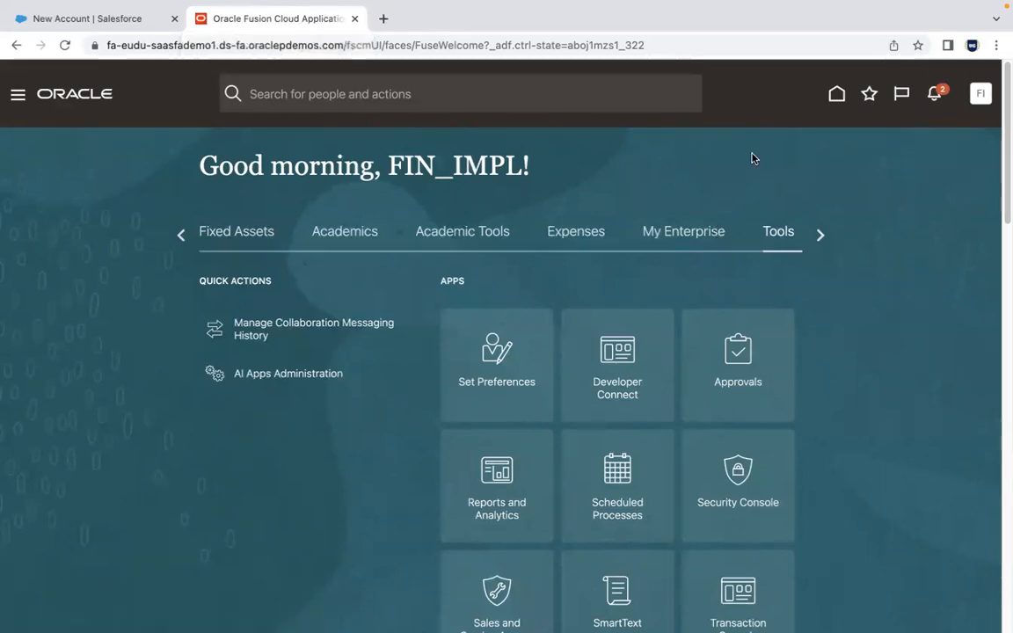
{"action": "left_click", "coordinate": [181, 235]}
{"action": "double_click", "coordinate": [181, 238]}
{"action": "left_click", "coordinate": [181, 237]}
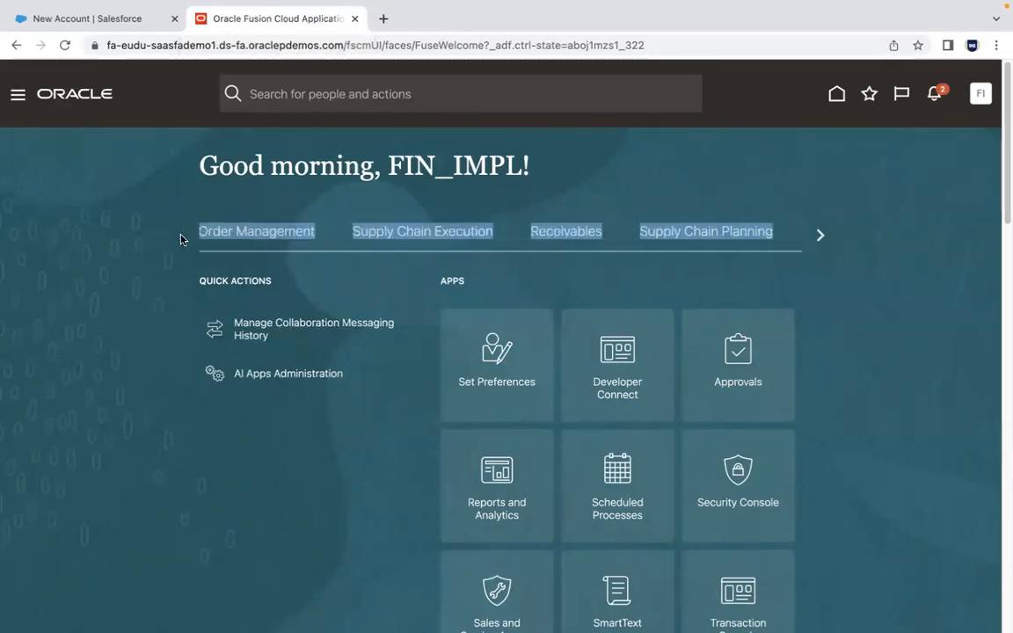
{"action": "left_click", "coordinate": [208, 236]}
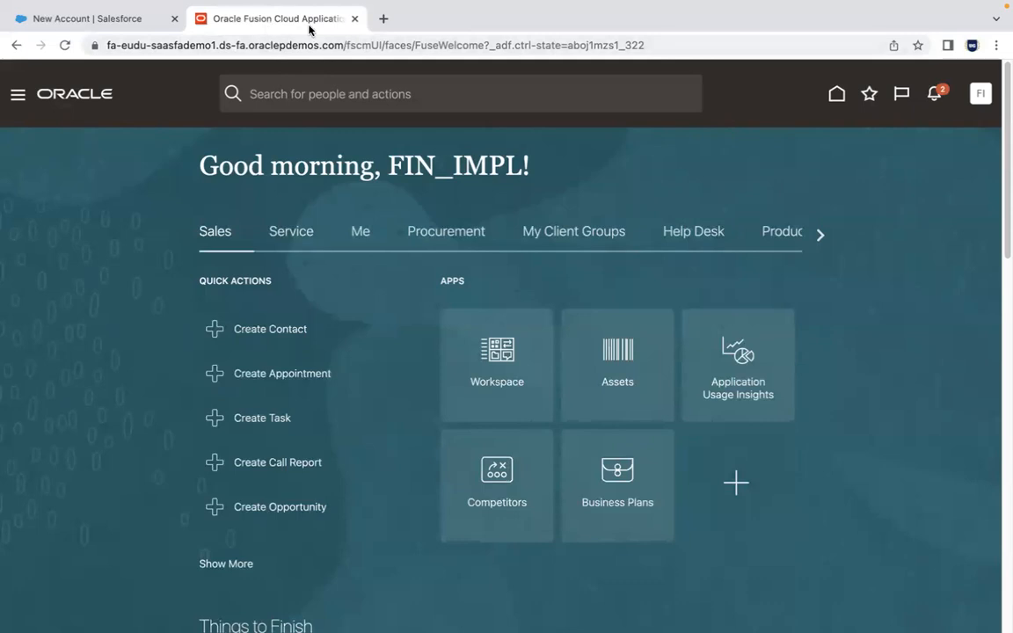
Examine the Integration Challenges slide in PowerPoint and return to the Oracle home page in Chrome
{"action": "key", "text": "super+Tab"}
{"action": "key", "text": "super+Tab"}
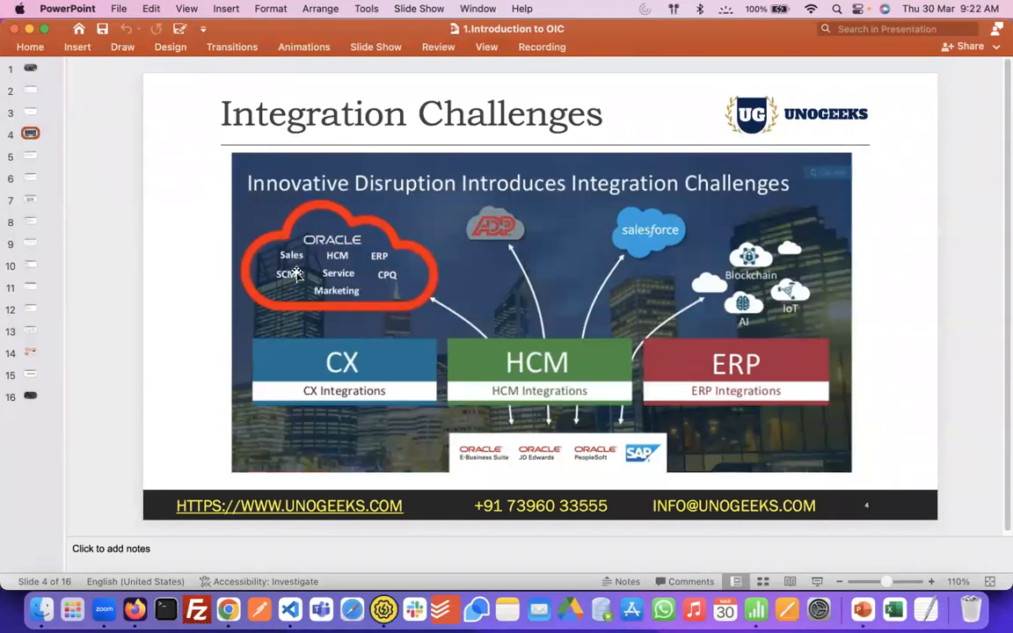
{"action": "key", "text": "ctrl+Right"}
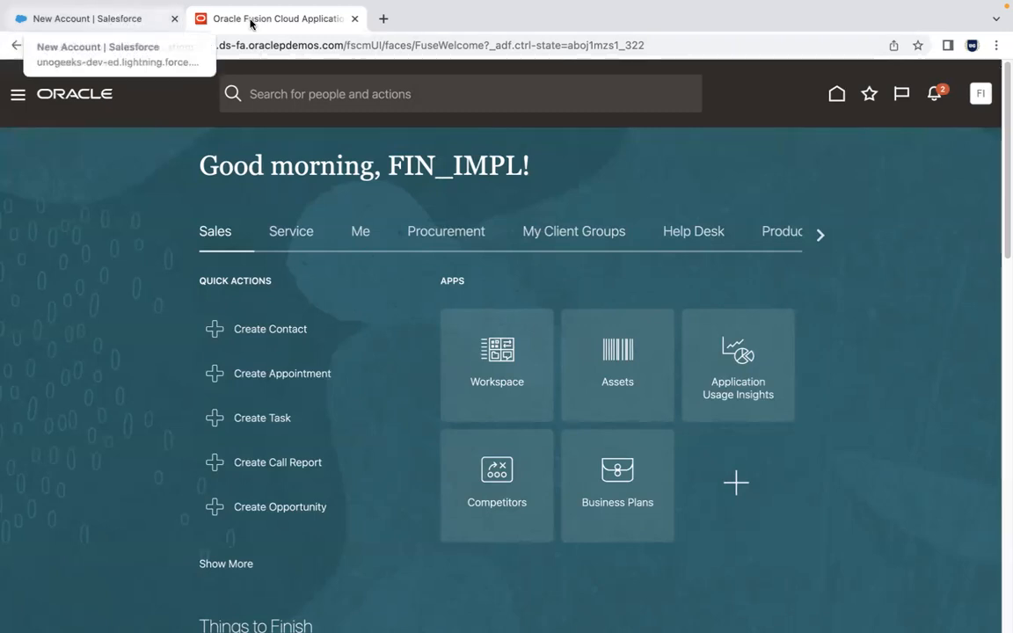
Browse the Oracle home page's application groups as far as Intercompany and return to the Sales group
{"action": "left_click", "coordinate": [820, 236]}
{"action": "left_click", "coordinate": [820, 236]}
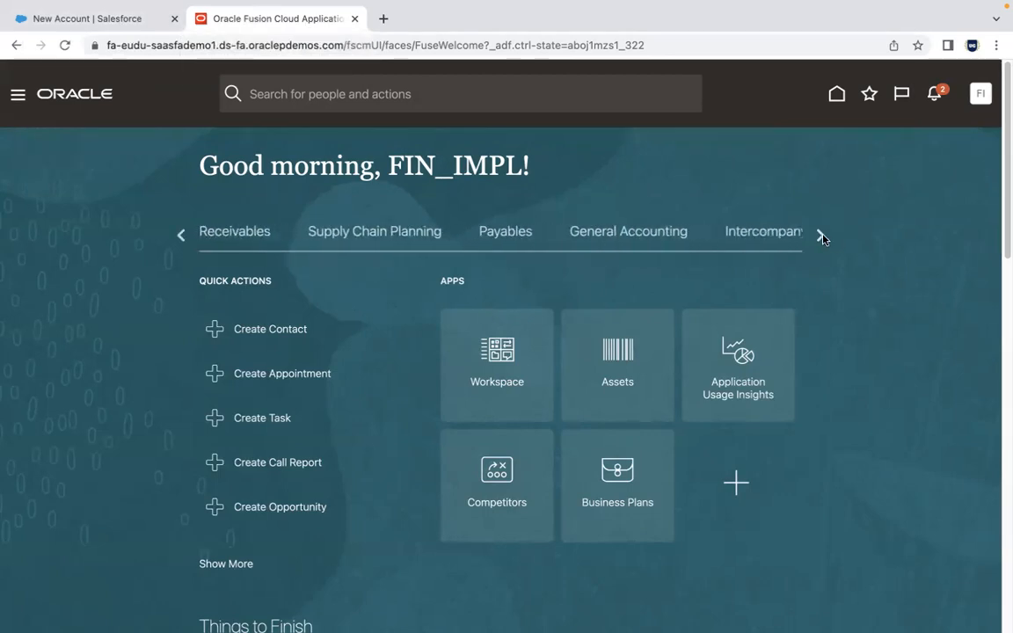
{"action": "left_click", "coordinate": [183, 235]}
{"action": "left_click", "coordinate": [183, 236]}
{"action": "left_click", "coordinate": [182, 236]}
{"action": "left_click", "coordinate": [186, 237]}
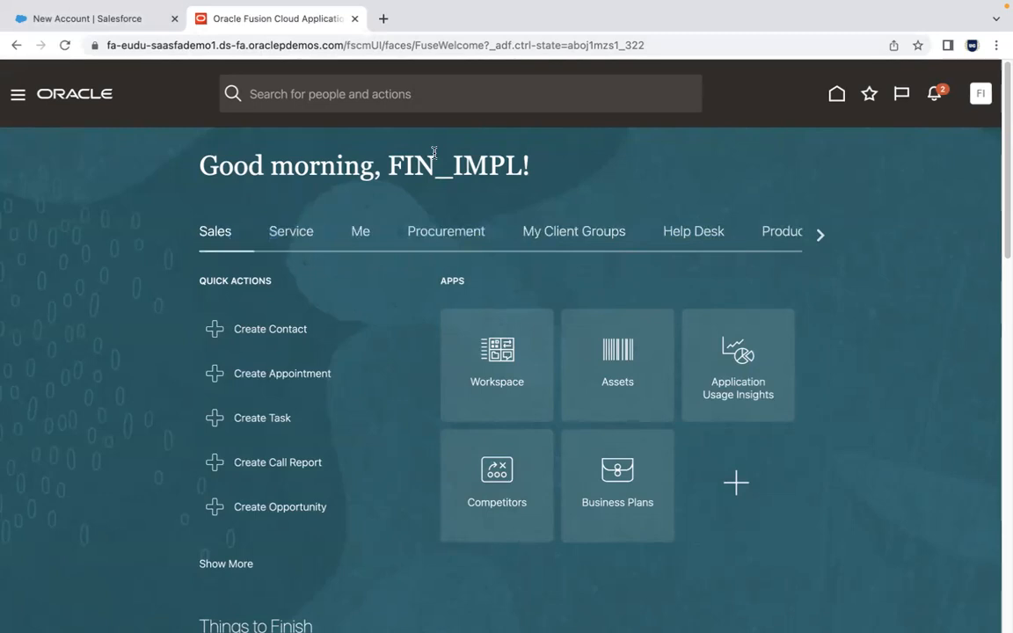
Open the Receivables group and start a new billing transaction of class Invoice
{"action": "left_click", "coordinate": [819, 239]}
{"action": "left_click", "coordinate": [819, 239]}
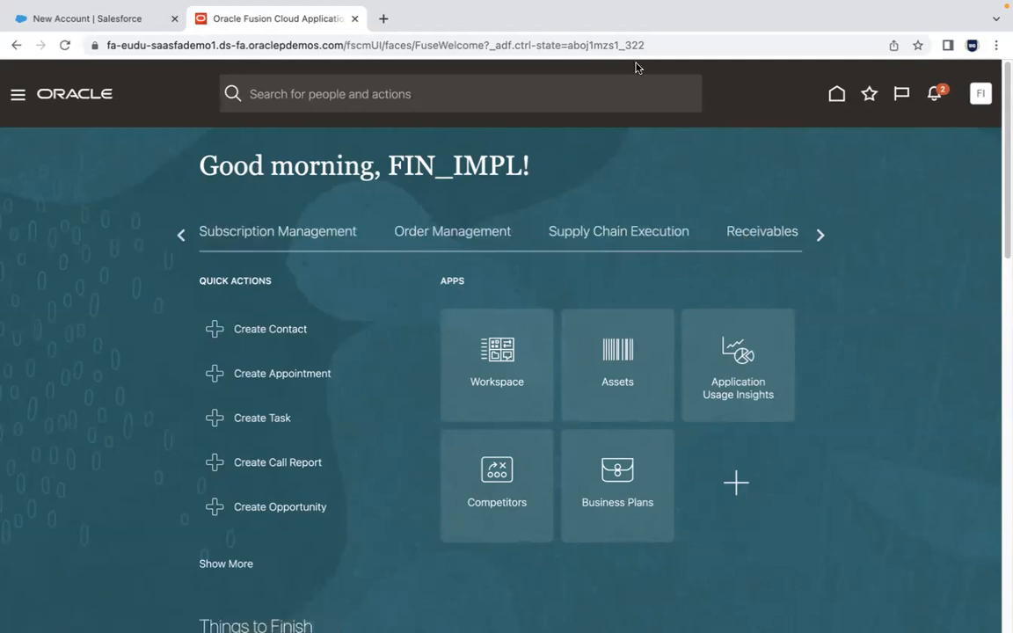
{"action": "left_click", "coordinate": [768, 235]}
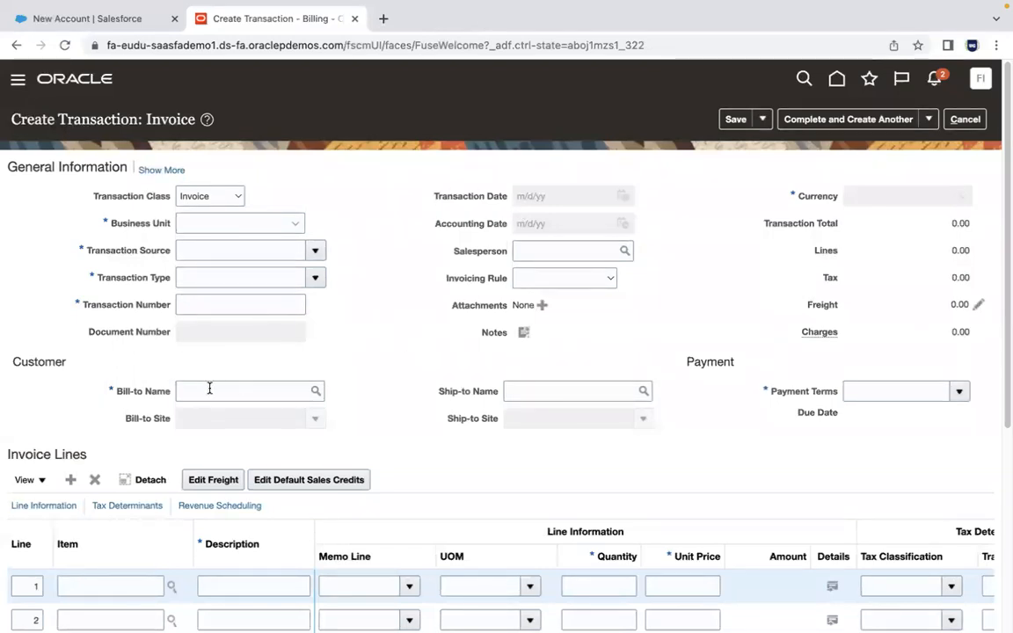
Cancel the new invoice transaction and agree to leave the page without saving
{"action": "left_click", "coordinate": [971, 128]}
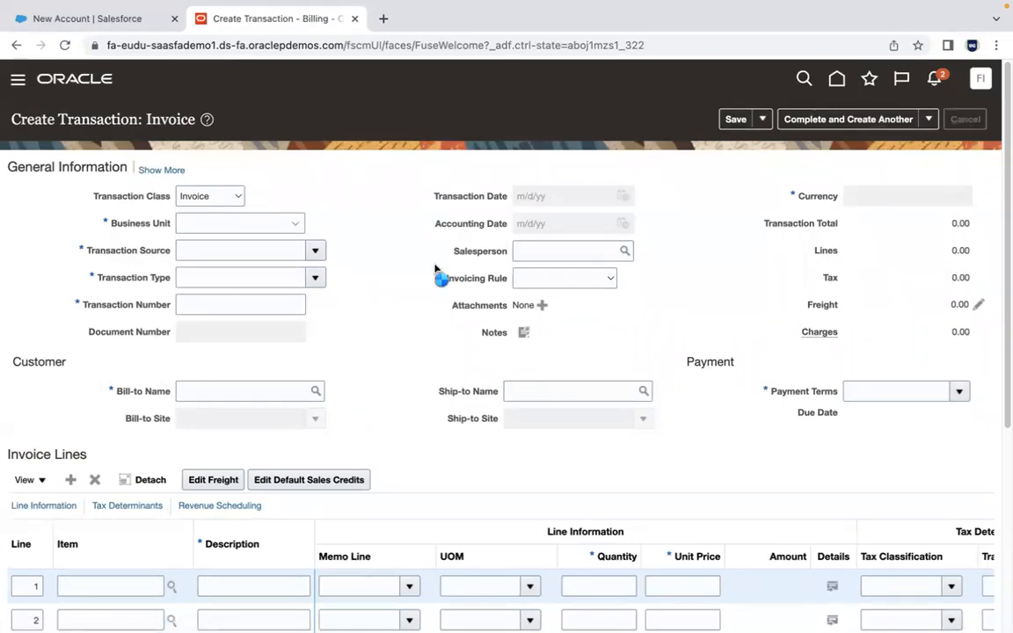
{"action": "left_click", "coordinate": [127, 18]}
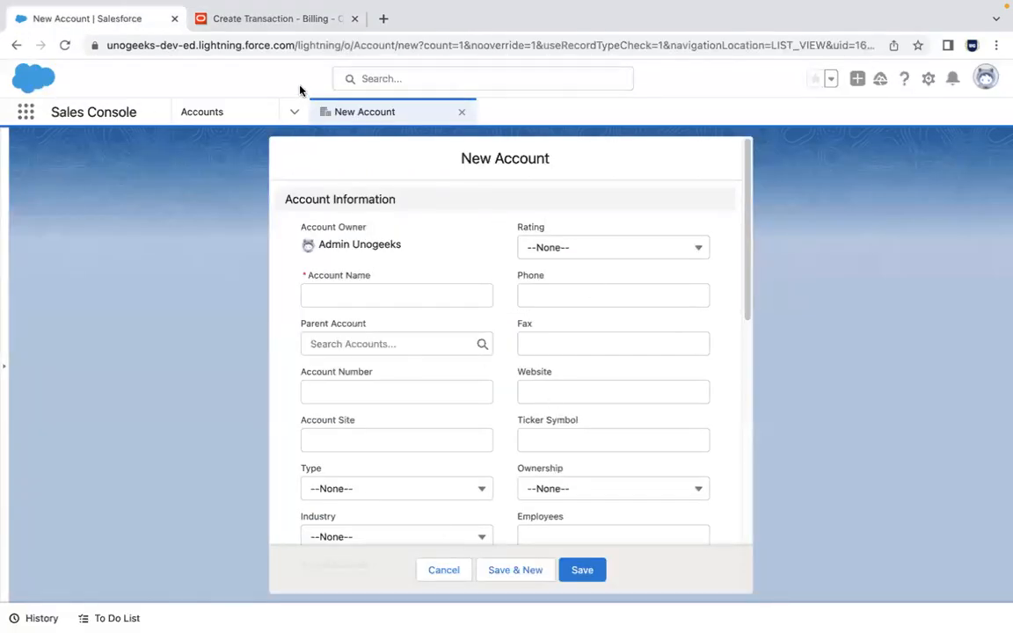
{"action": "left_click", "coordinate": [264, 25]}
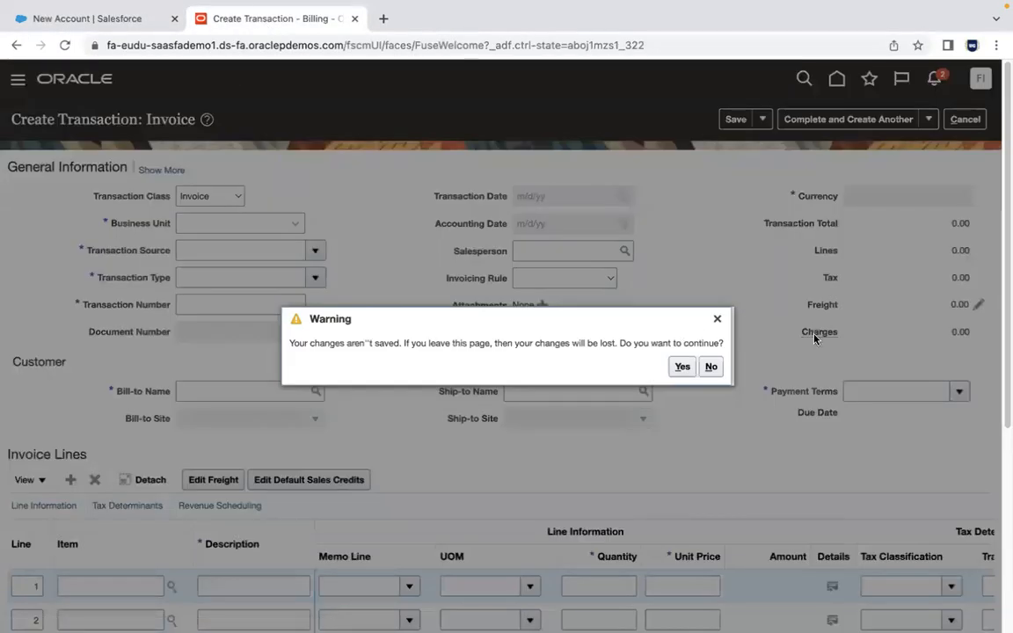
{"action": "left_click", "coordinate": [710, 367]}
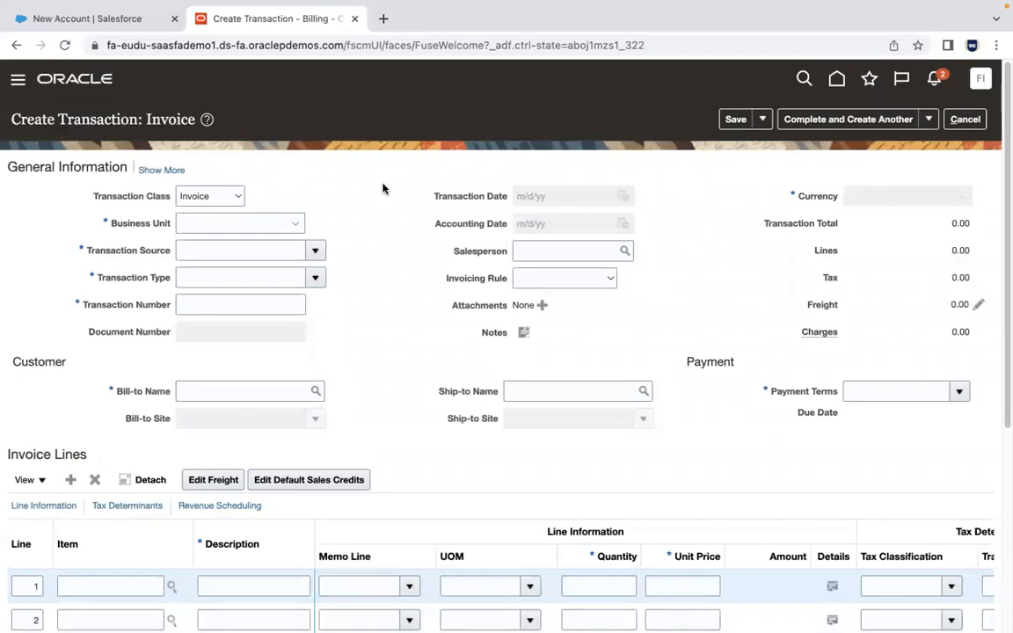
{"action": "left_click", "coordinate": [967, 121]}
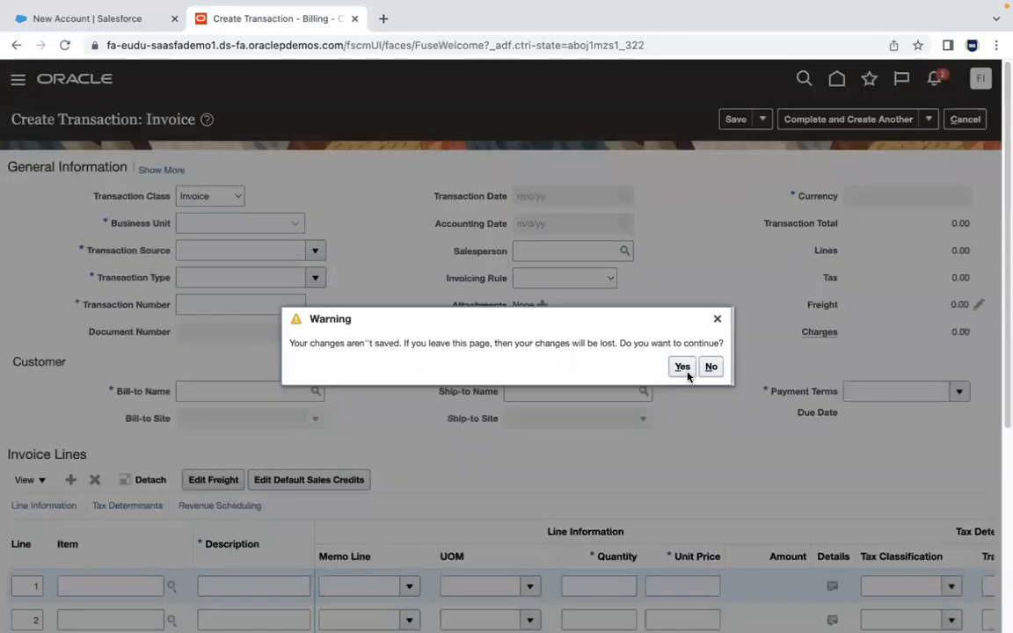
{"action": "left_click", "coordinate": [683, 367]}
View the New Account form in Salesforce and return to the Oracle Billing page
{"action": "left_click", "coordinate": [101, 21]}
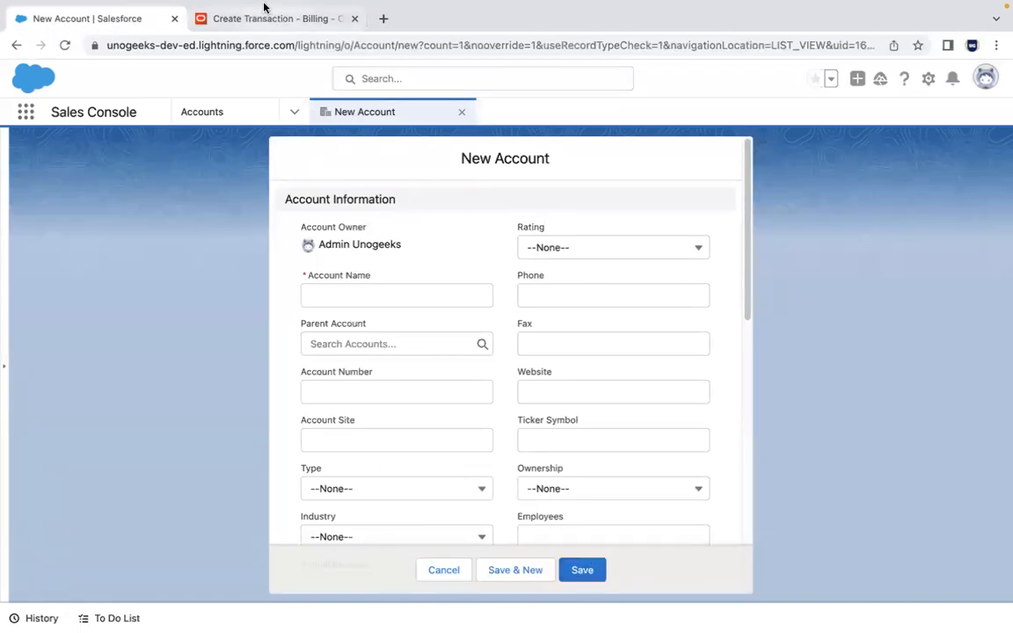
{"action": "mouse_move", "coordinate": [266, 5]}
{"action": "left_click", "coordinate": [272, 57]}
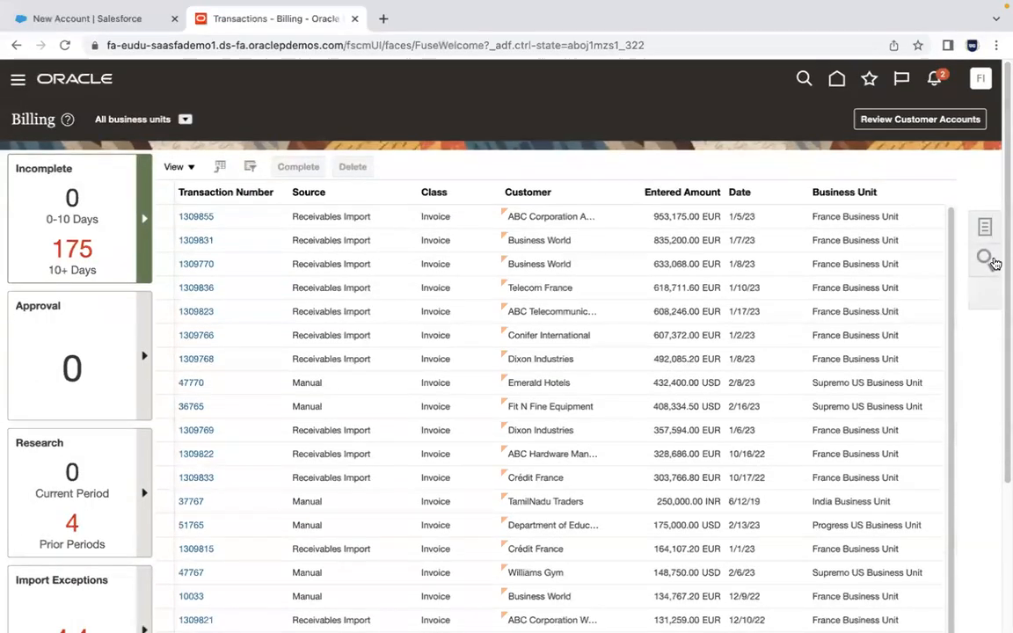
Open the Manage Customers task from the Billing page's task list
{"action": "left_click", "coordinate": [985, 228]}
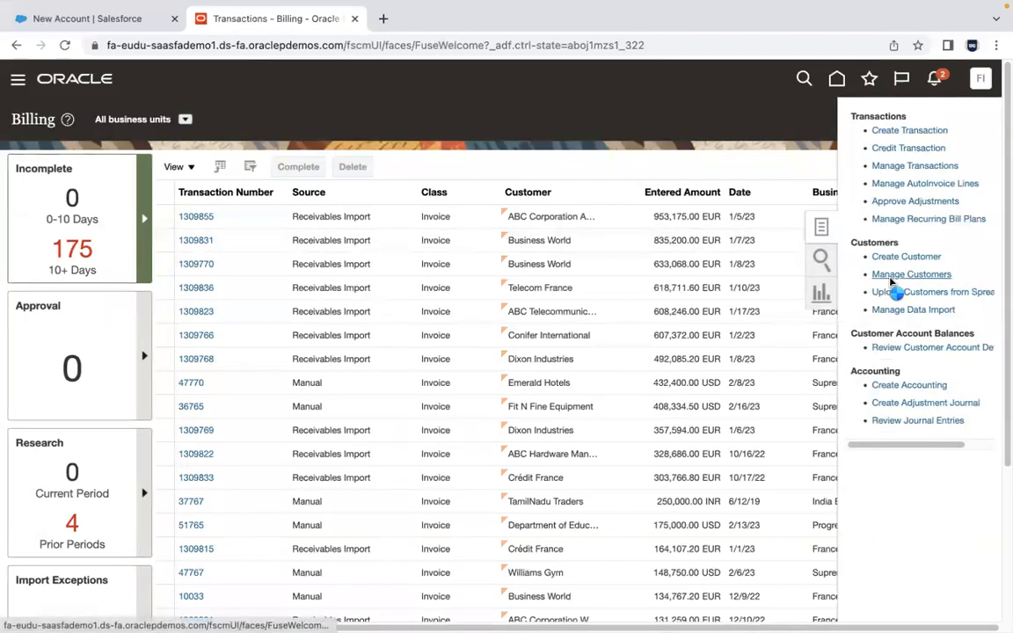
{"action": "left_click", "coordinate": [915, 277]}
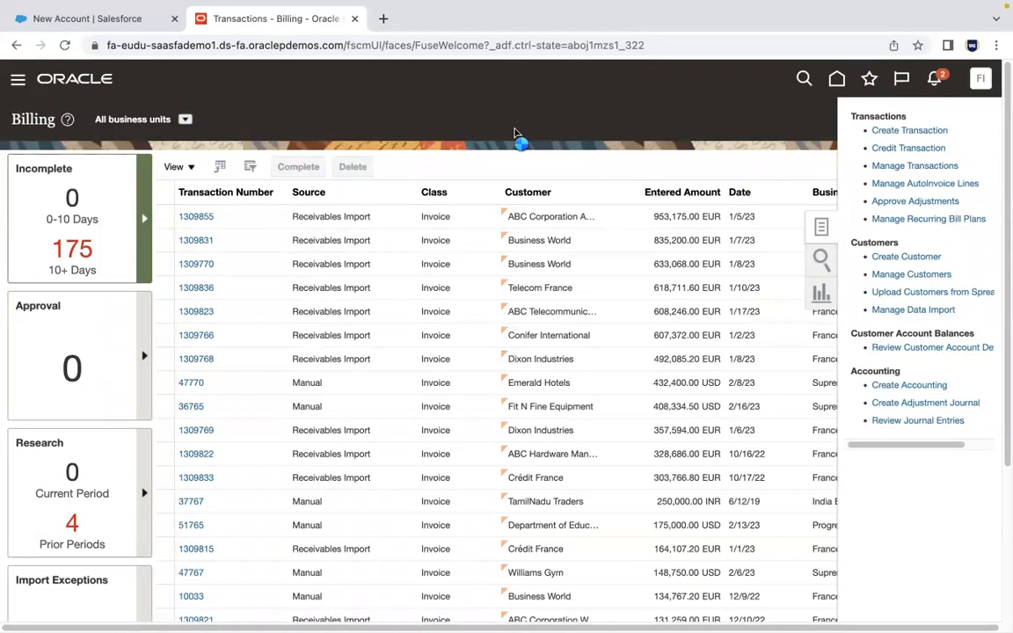
Switch to Finder and open 1.1.Introduction Notes.sql from the 1.Integrations folder in Visual Studio Code
{"action": "left_click", "coordinate": [44, 609]}
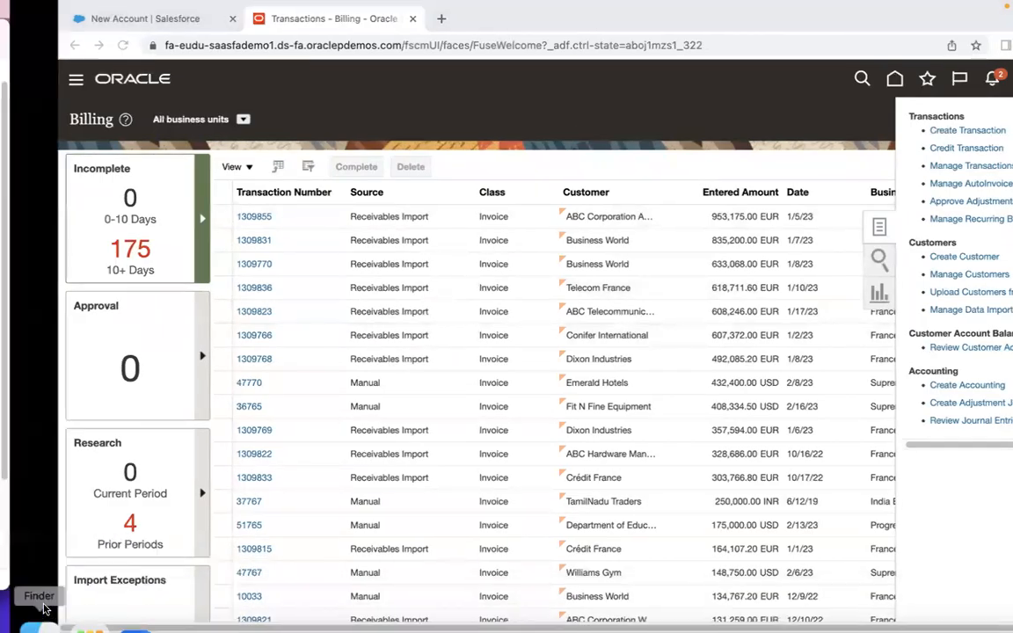
{"action": "left_click", "coordinate": [385, 92]}
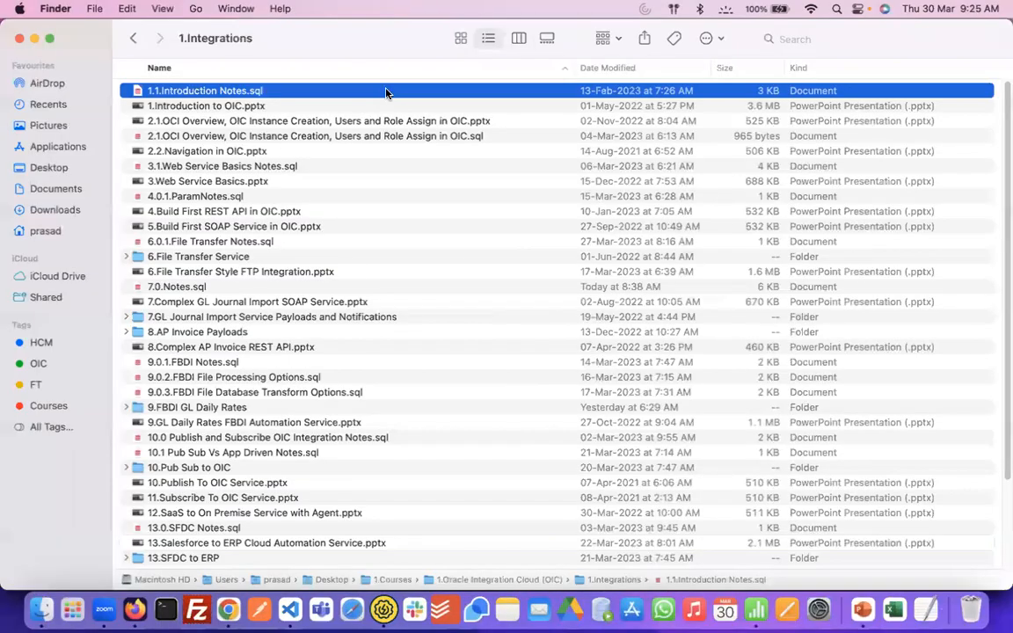
{"action": "right_click", "coordinate": [385, 92]}
{"action": "mouse_move", "coordinate": [492, 112]}
{"action": "left_click", "coordinate": [580, 107]}
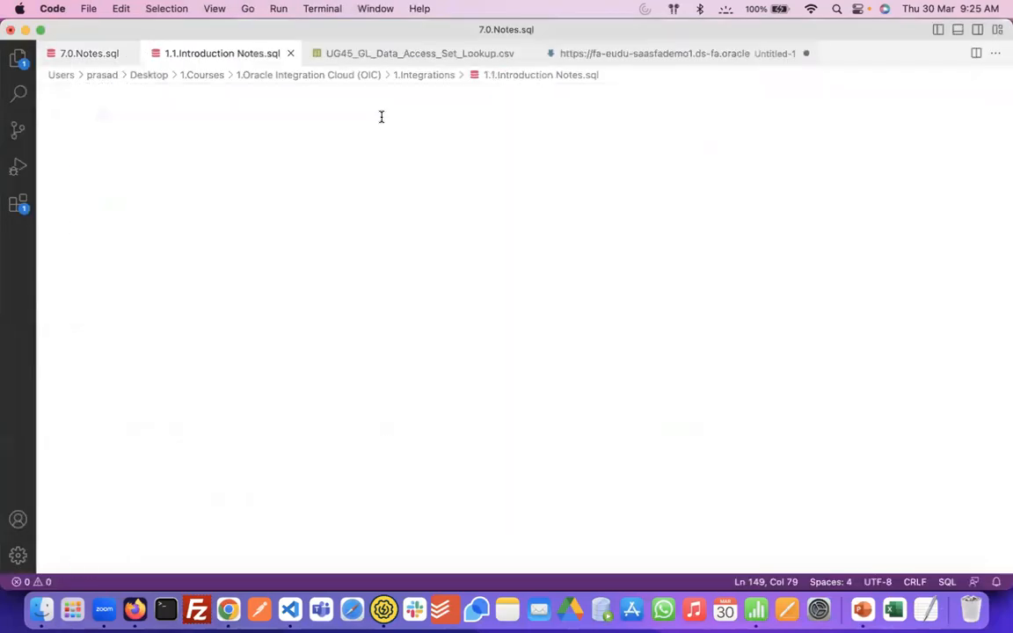
Close UG45_GL_Data_Access_Set_Lookup.csv and 7.0.Notes.sql, keeping the introduction notes open at the Salesforce customer requirement
{"action": "left_click", "coordinate": [246, 282]}
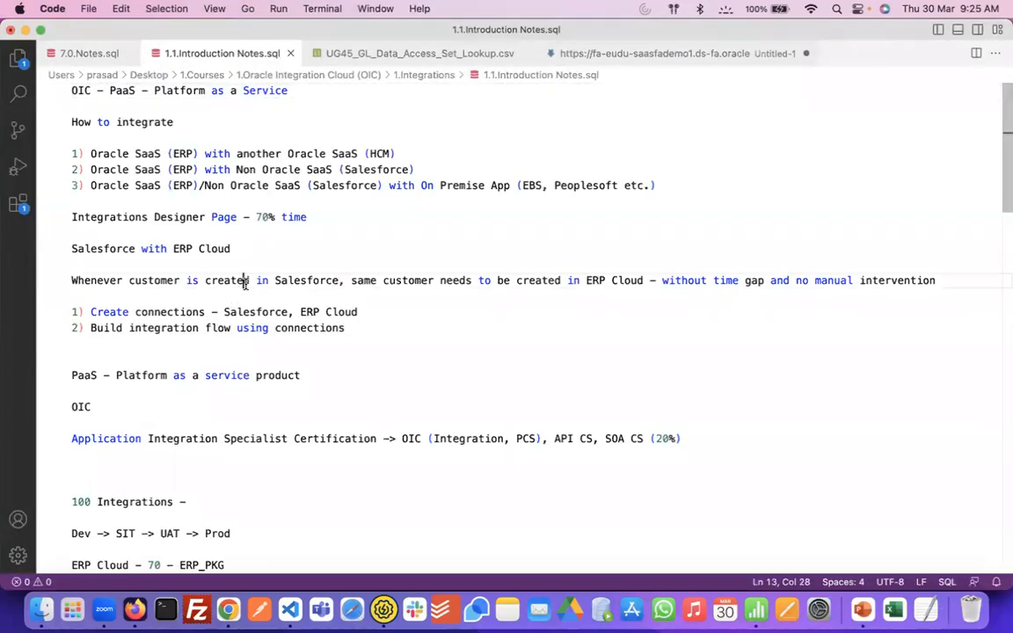
{"action": "left_click", "coordinate": [592, 280]}
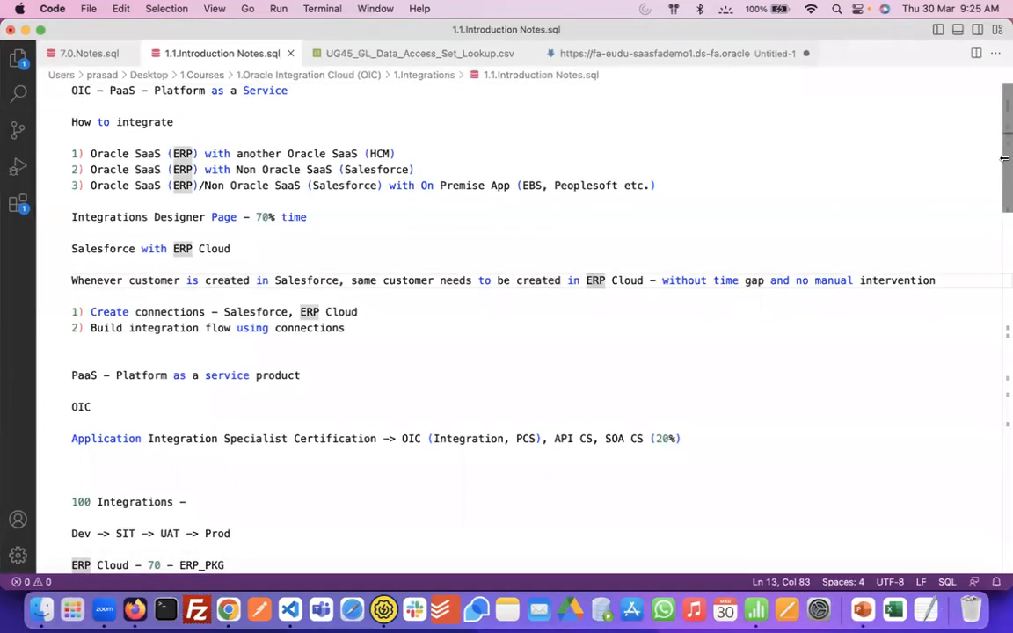
{"action": "left_click", "coordinate": [522, 54]}
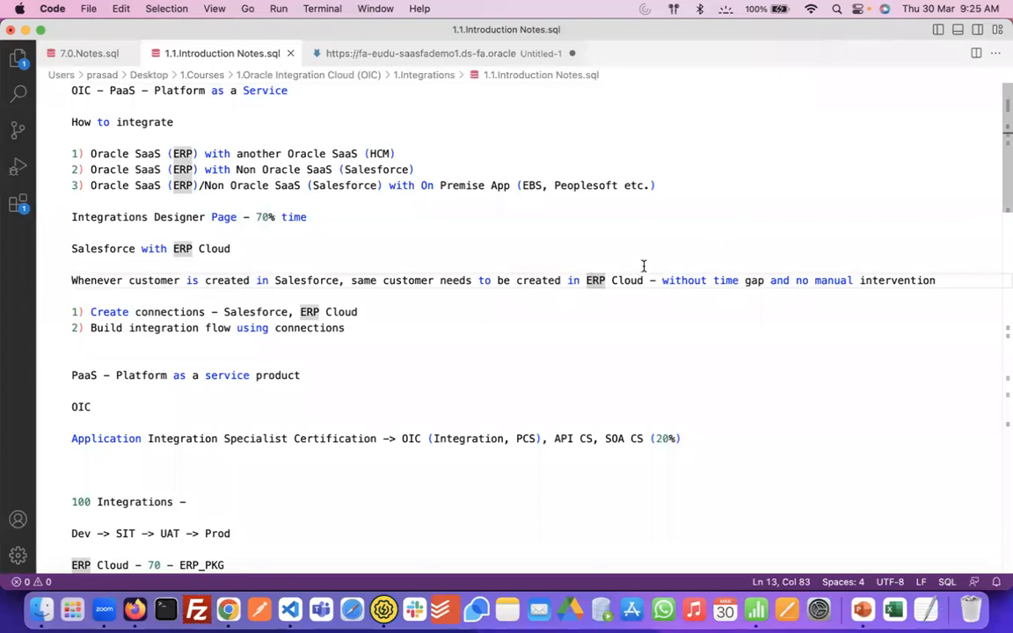
{"action": "left_click", "coordinate": [128, 54]}
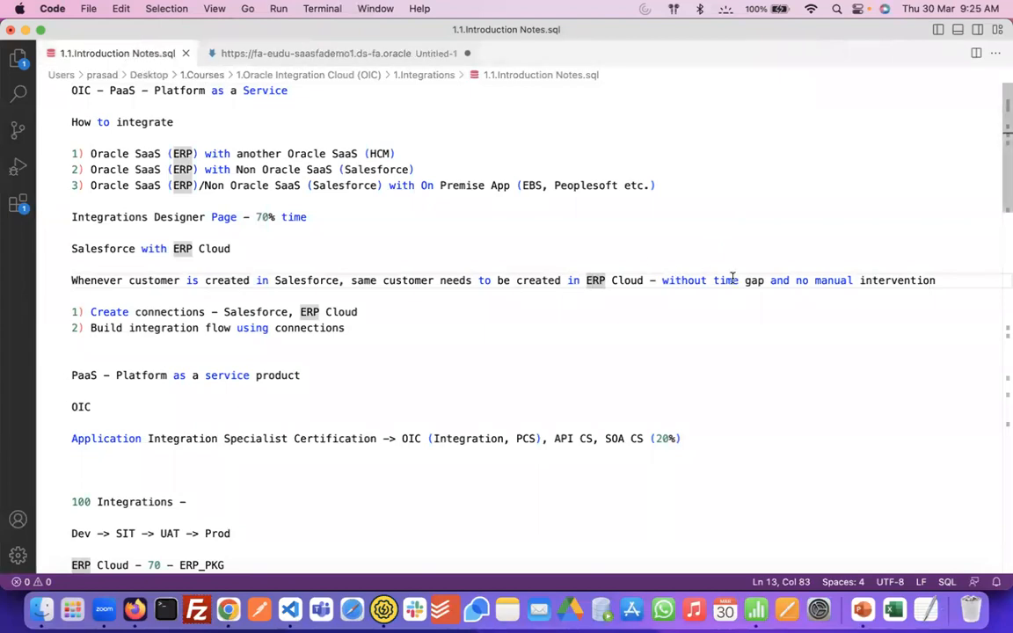
Examine the customer creation requirement in the notes, highlighting Salesforce as the source and ERP Cloud as the target
{"action": "left_click", "coordinate": [732, 279]}
{"action": "left_click", "coordinate": [834, 281]}
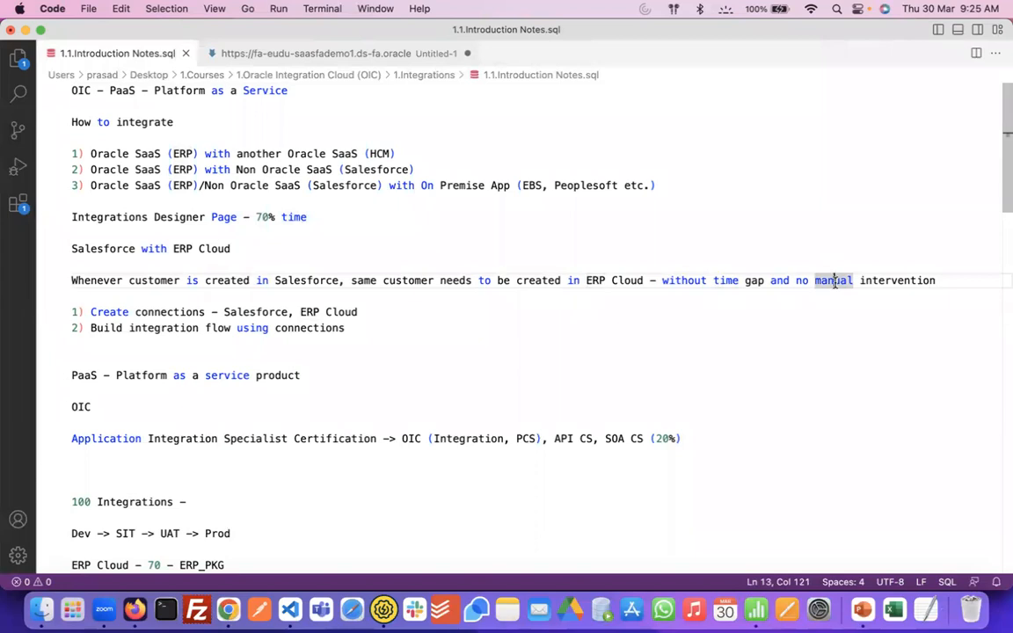
{"action": "left_click", "coordinate": [227, 612]}
{"action": "key", "text": "ctrl+Left"}
{"action": "left_click", "coordinate": [509, 282]}
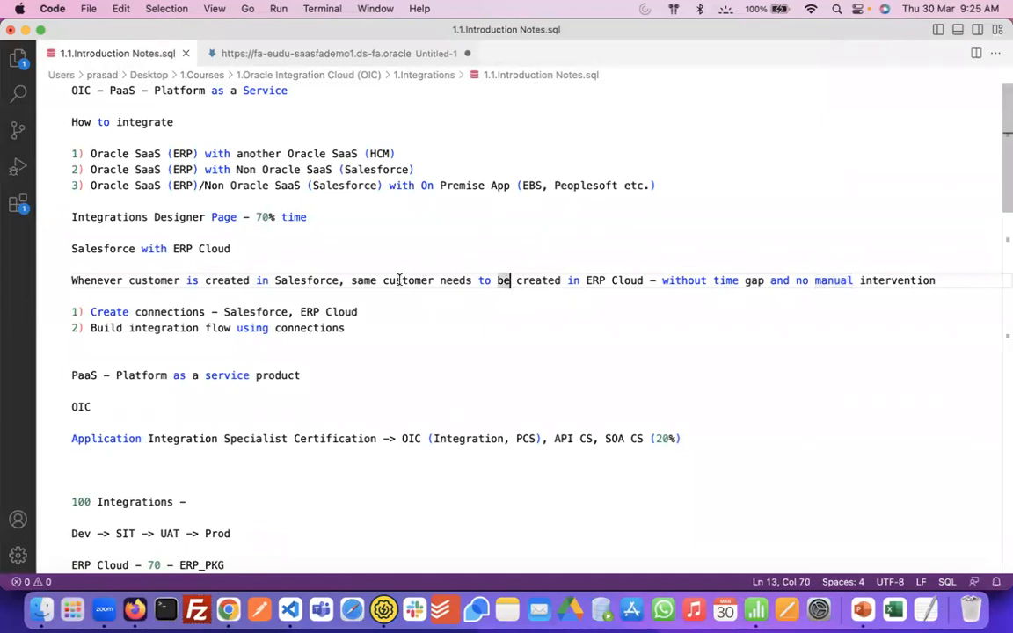
{"action": "left_click", "coordinate": [648, 282]}
{"action": "double_click", "coordinate": [318, 281]}
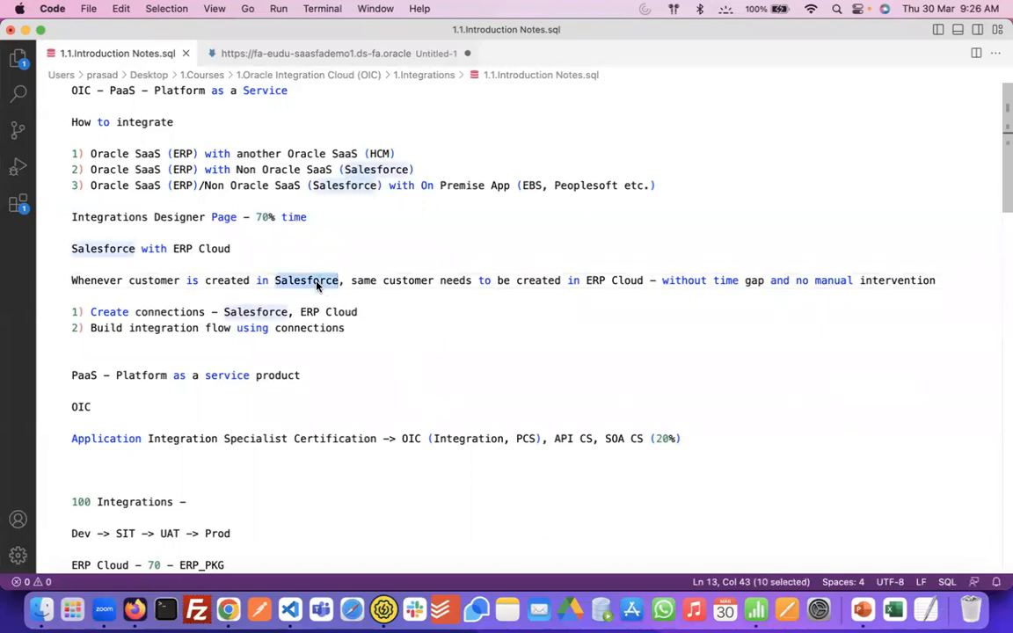
{"action": "left_click_drag", "start_coordinate": [585, 281], "coordinate": [643, 283]}
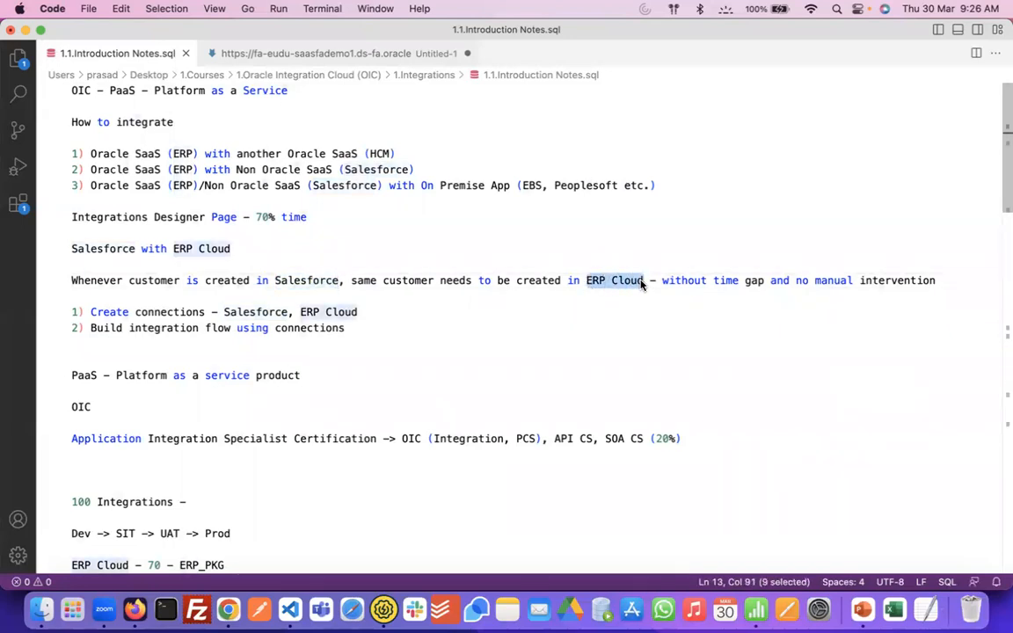
{"action": "double_click", "coordinate": [321, 281]}
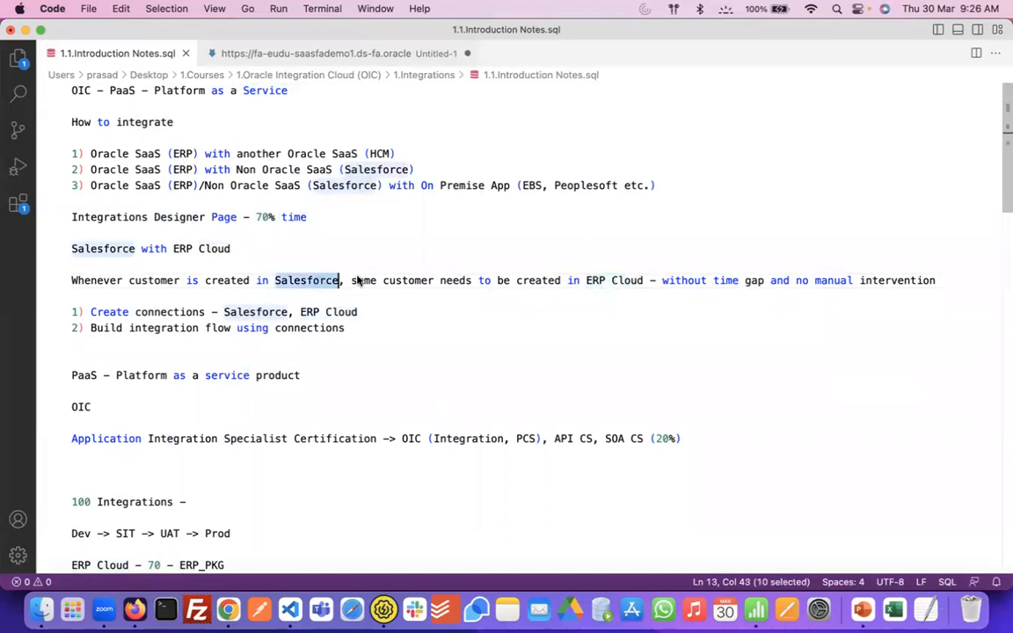
{"action": "left_click_drag", "start_coordinate": [586, 282], "coordinate": [643, 281]}
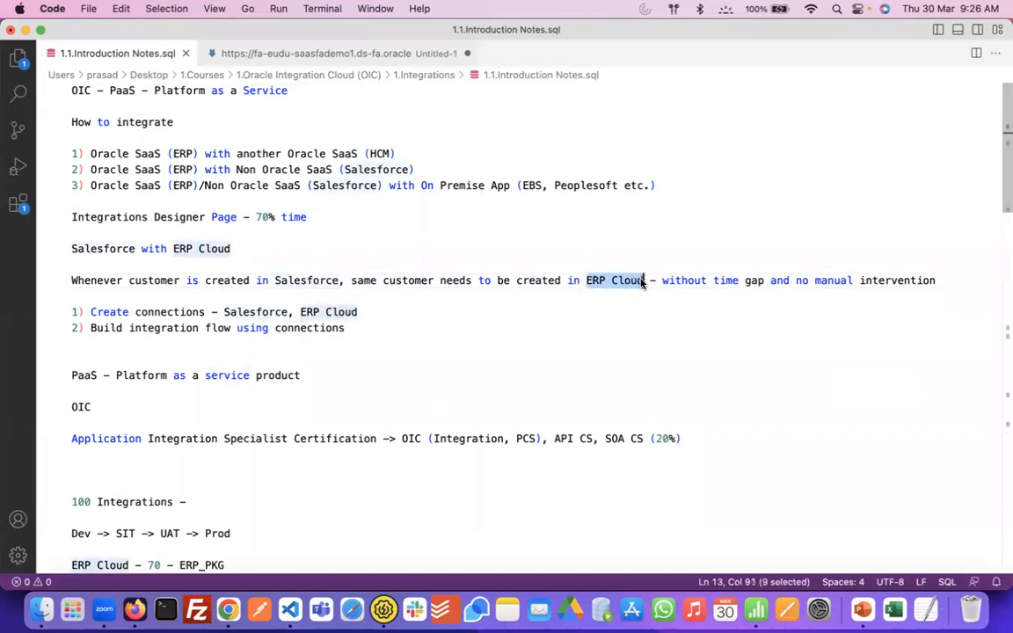
{"action": "left_click", "coordinate": [445, 328]}
Switch to the Oracle Manage Customers page, view the Oracle Integration Connections page and return to Manage Customers
{"action": "key", "text": "super+Tab"}
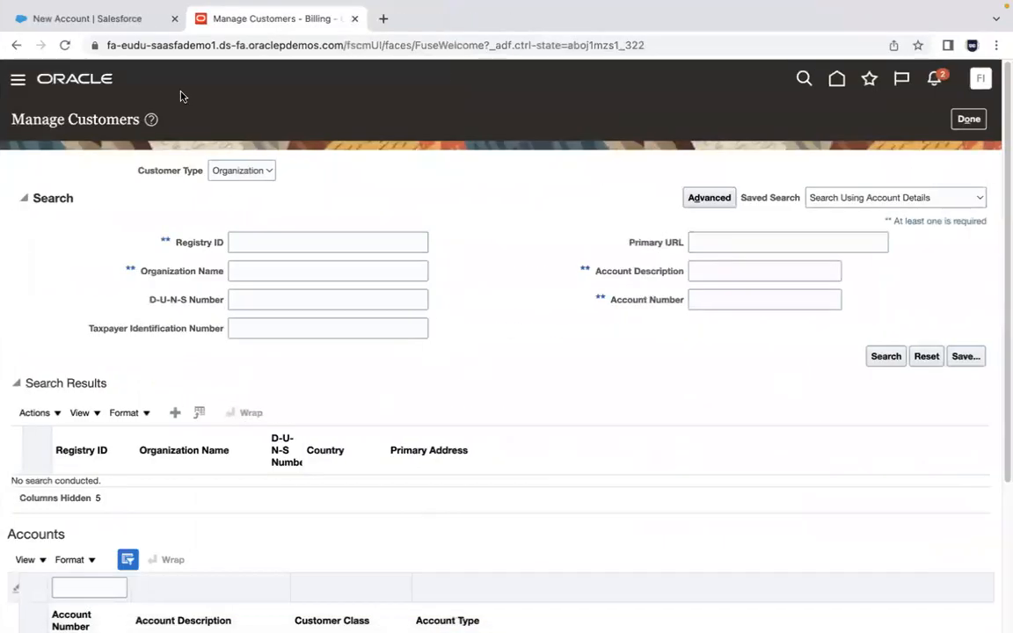
{"action": "key", "text": "super+Tab"}
{"action": "key", "text": "super+Tab"}
{"action": "key", "text": "super+Tab"}
{"action": "key", "text": "super+Tab"}
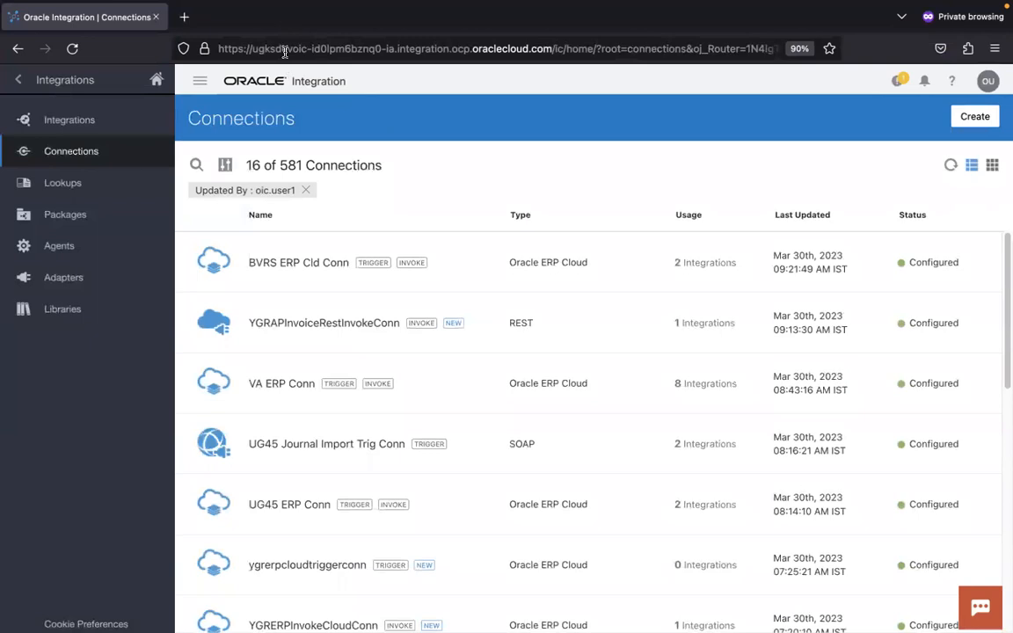
{"action": "key", "text": "super+Tab"}
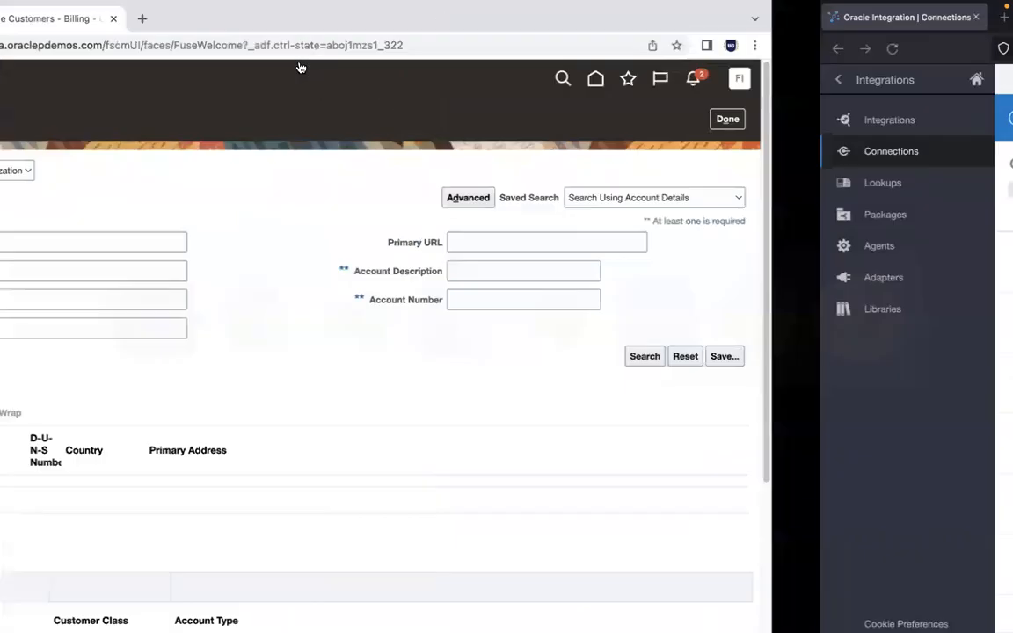
Compare the Salesforce New Account form with the Oracle Manage Customers page, ending on Manage Customers
{"action": "left_click", "coordinate": [135, 19]}
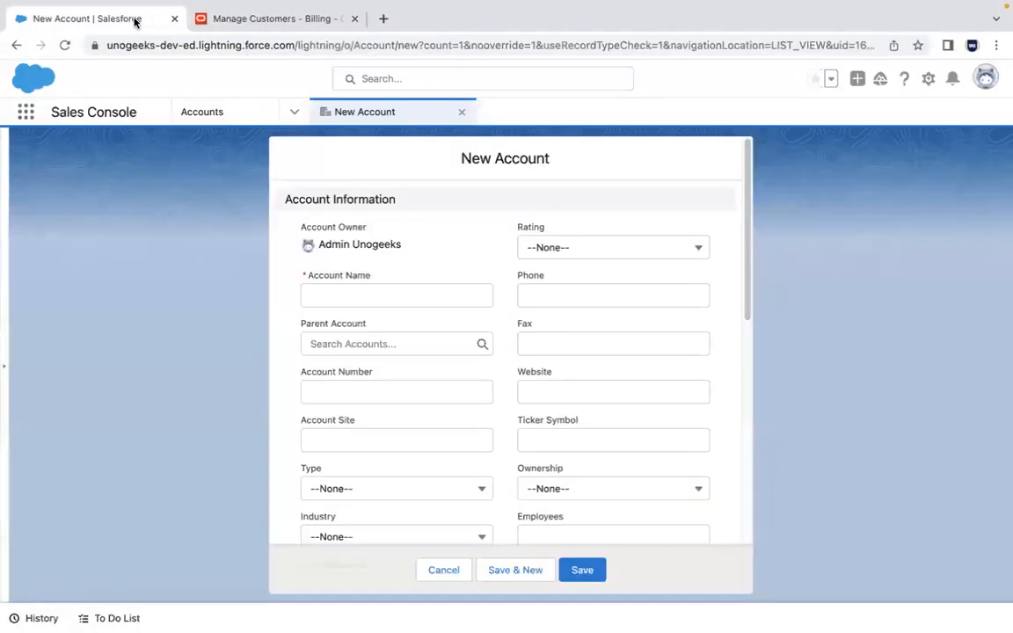
{"action": "left_click", "coordinate": [241, 20]}
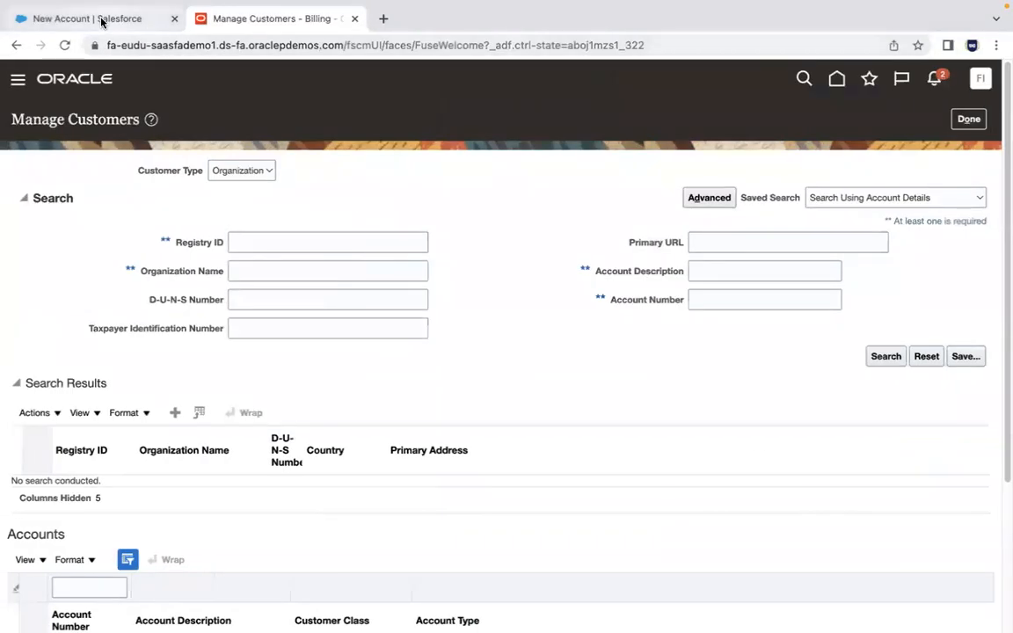
{"action": "left_click", "coordinate": [87, 18]}
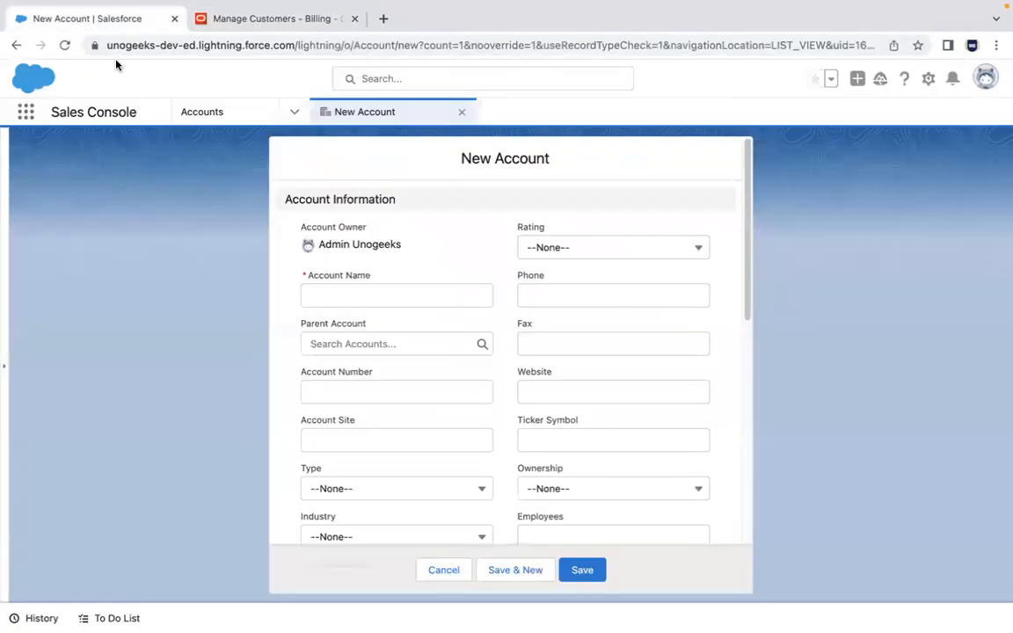
{"action": "left_click", "coordinate": [256, 16]}
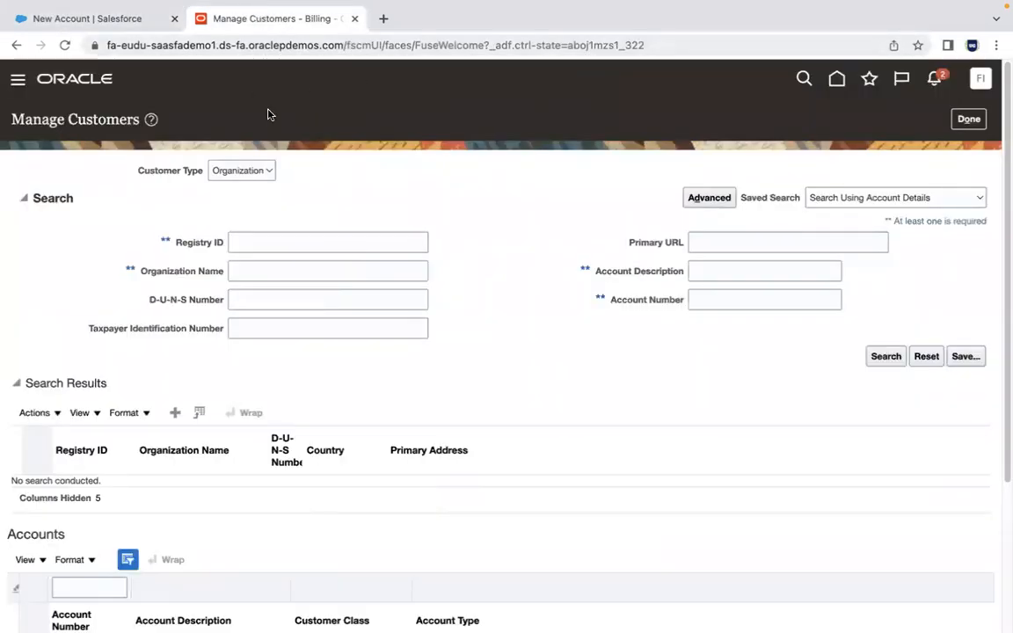
Switch to Oracle Integration and start creating a new connection from the Connections page
{"action": "left_click", "coordinate": [112, 24]}
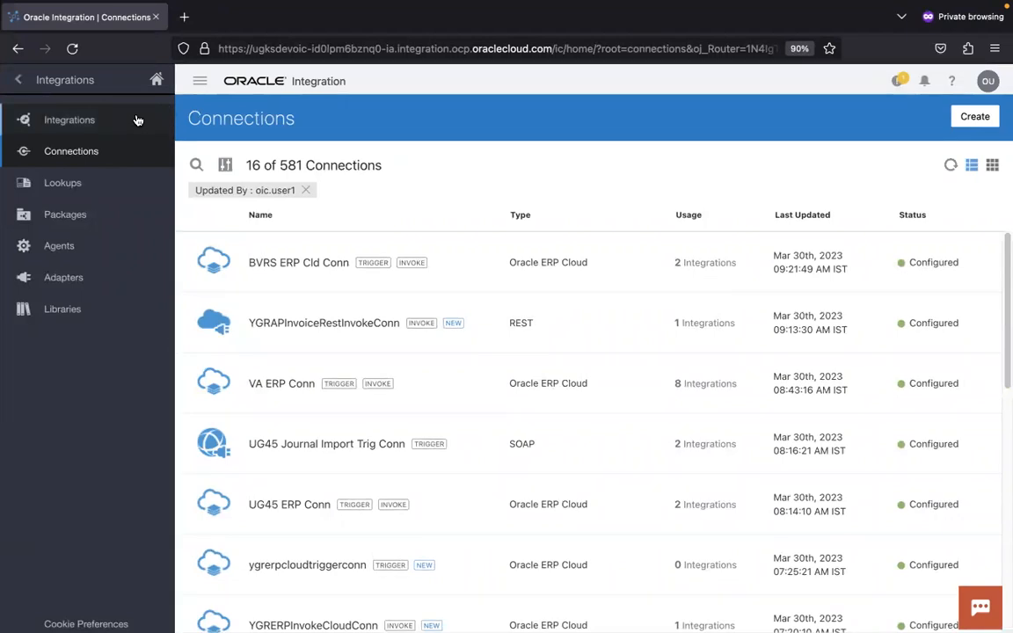
{"action": "left_click", "coordinate": [104, 150]}
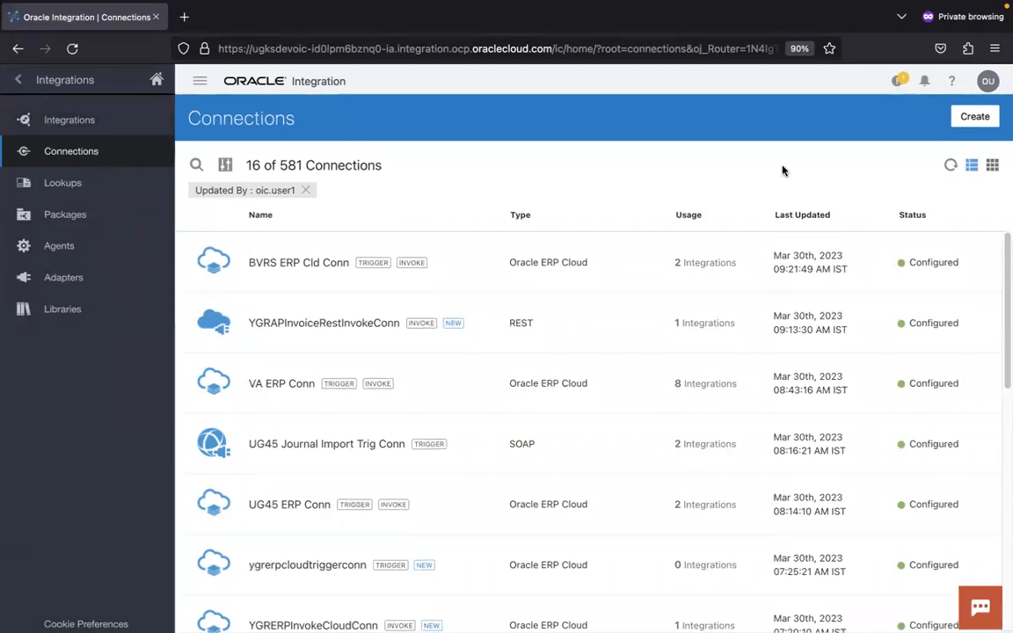
{"action": "left_click", "coordinate": [977, 119]}
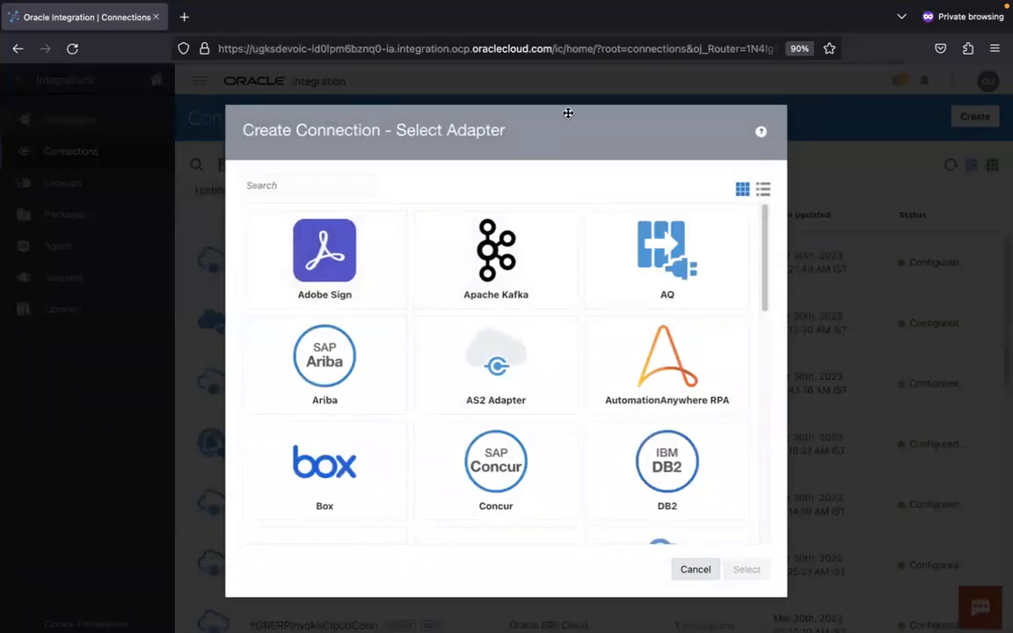
Move the adapter selection dialog higher, view the adapters as a list and return to the grid layout
{"action": "left_click_drag", "start_coordinate": [571, 114], "coordinate": [547, 55]}
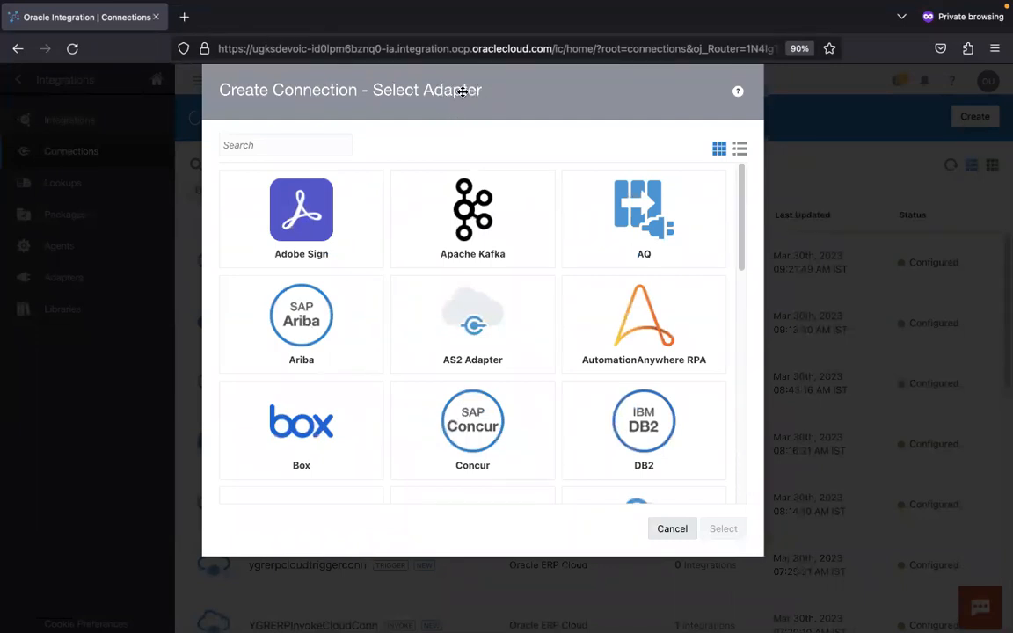
{"action": "left_click", "coordinate": [739, 151]}
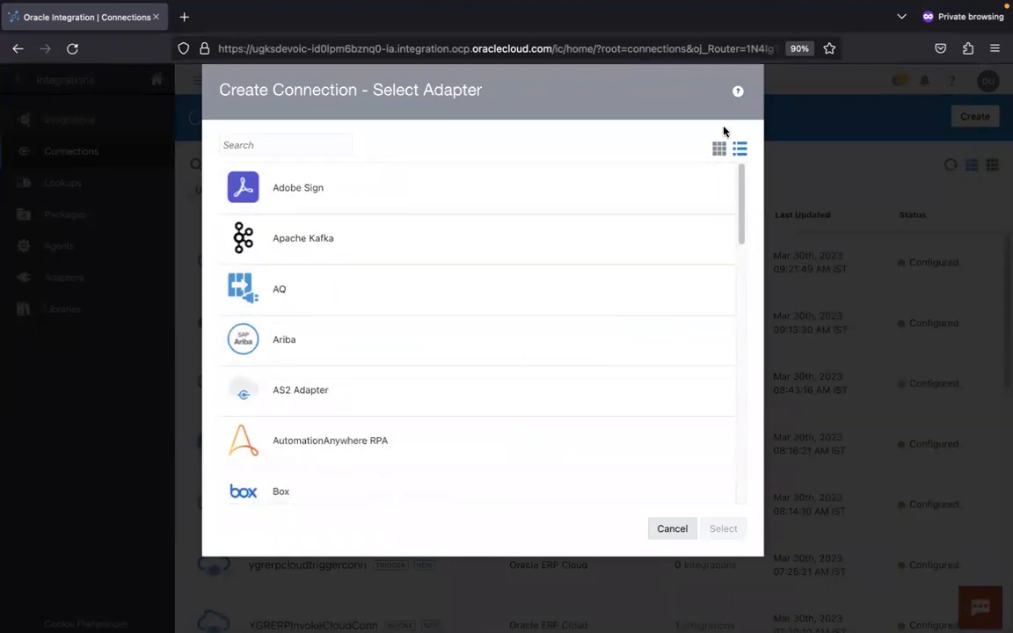
{"action": "left_click", "coordinate": [719, 150]}
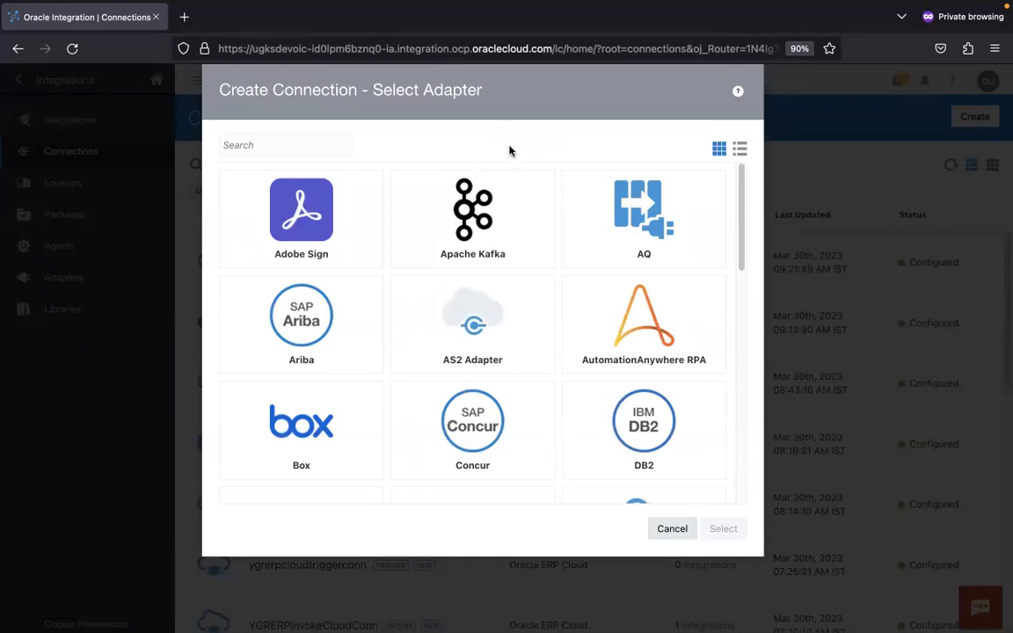
Search the connection adapters for "sales" and for "sap"
{"action": "left_click", "coordinate": [334, 142]}
{"action": "type", "text": "sales"}
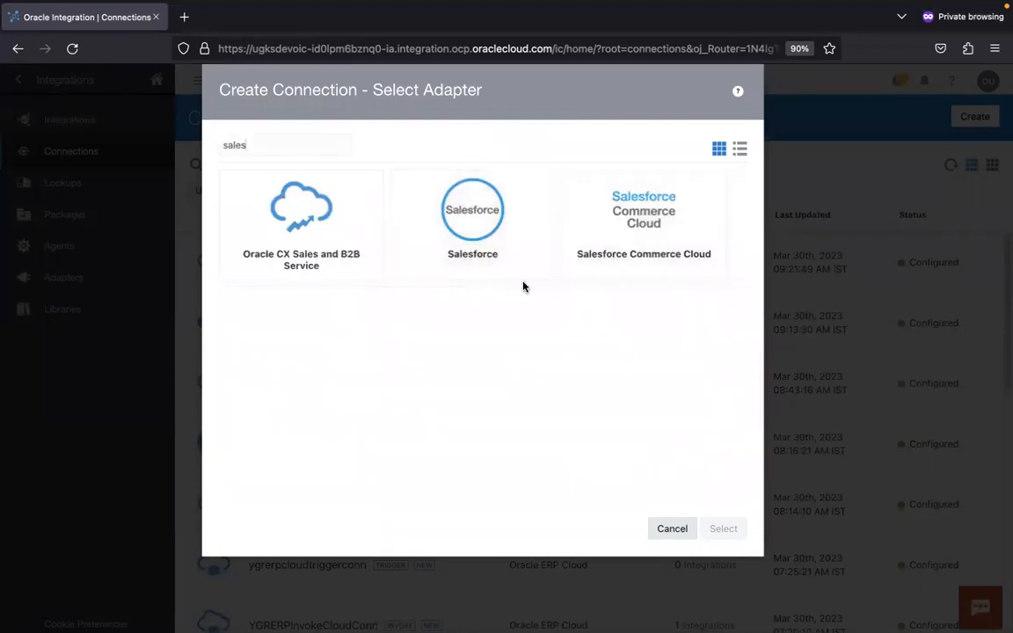
{"action": "key", "text": "BackSpace"}
{"action": "key", "text": "BackSpace"}
{"action": "type", "text": "p"}
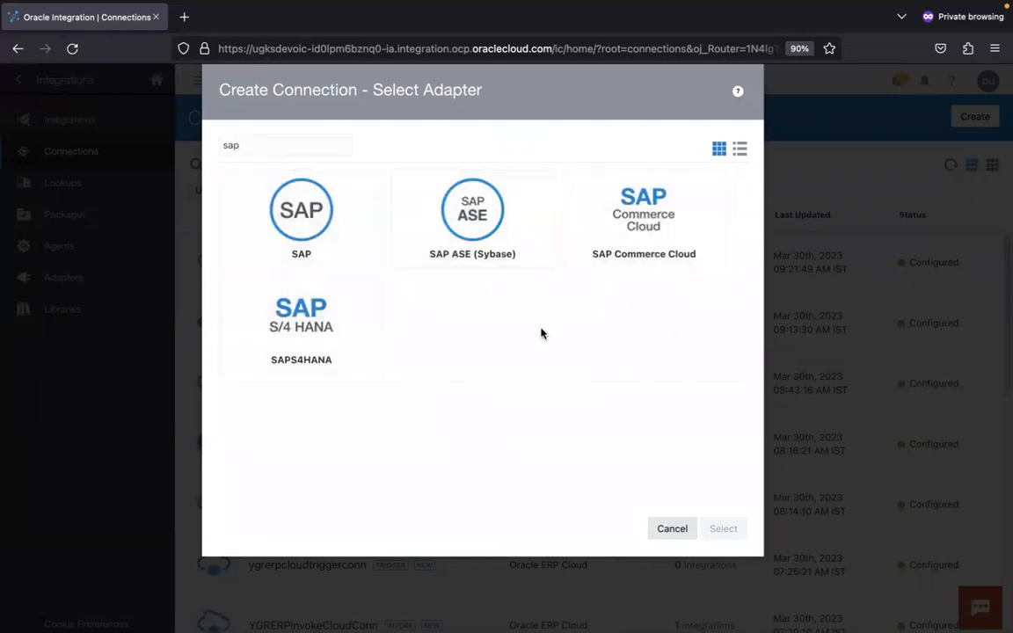
Search the connection adapters for "oracle" and browse the matching adapters to the end
{"action": "key", "text": "BackSpace"}
{"action": "key", "text": "BackSpace"}
{"action": "key", "text": "BackSpace"}
{"action": "type", "text": "oracle"}
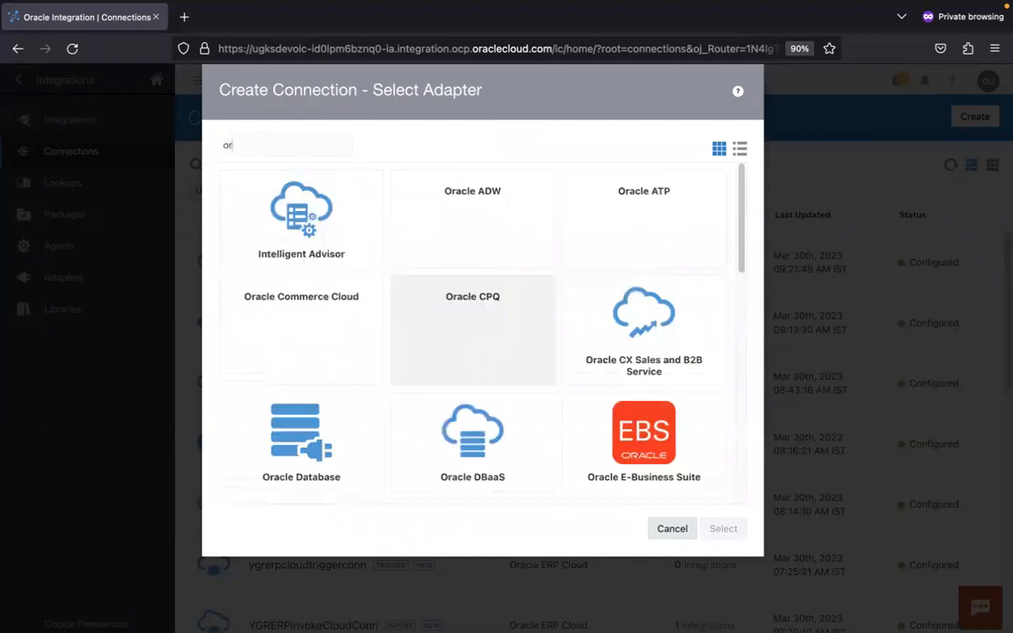
{"action": "left_click", "coordinate": [644, 49]}
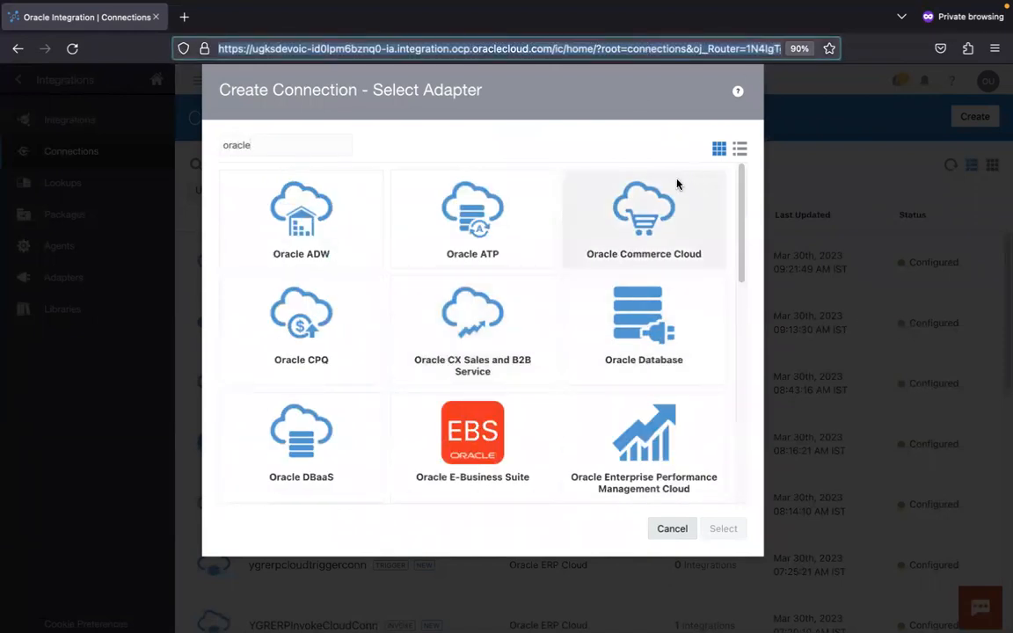
{"action": "left_click", "coordinate": [664, 140]}
{"action": "left_click_drag", "start_coordinate": [740, 229], "coordinate": [761, 185]}
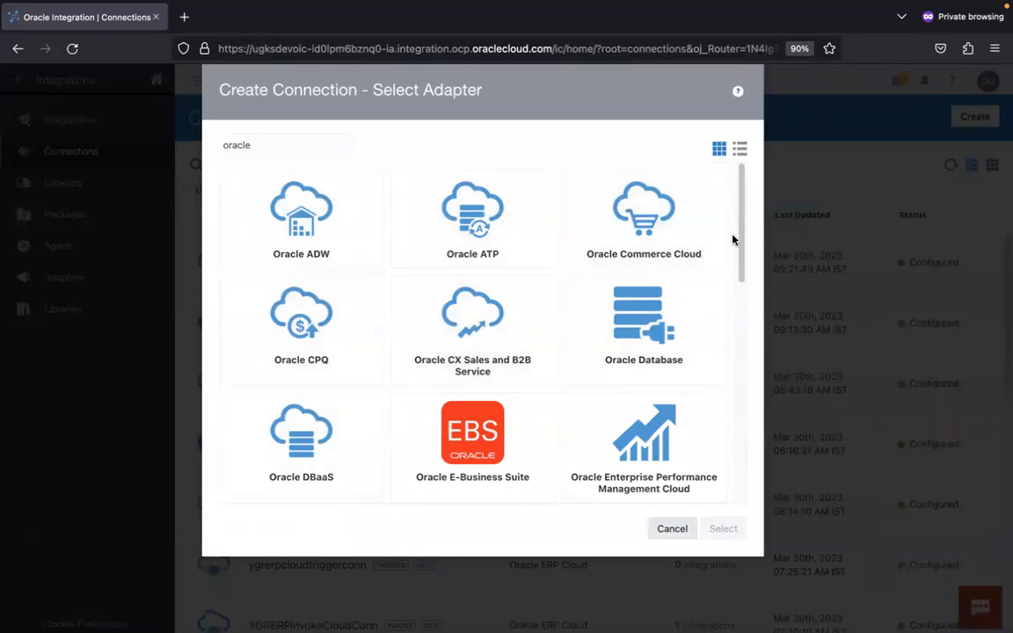
{"action": "left_click_drag", "start_coordinate": [741, 239], "coordinate": [748, 321]}
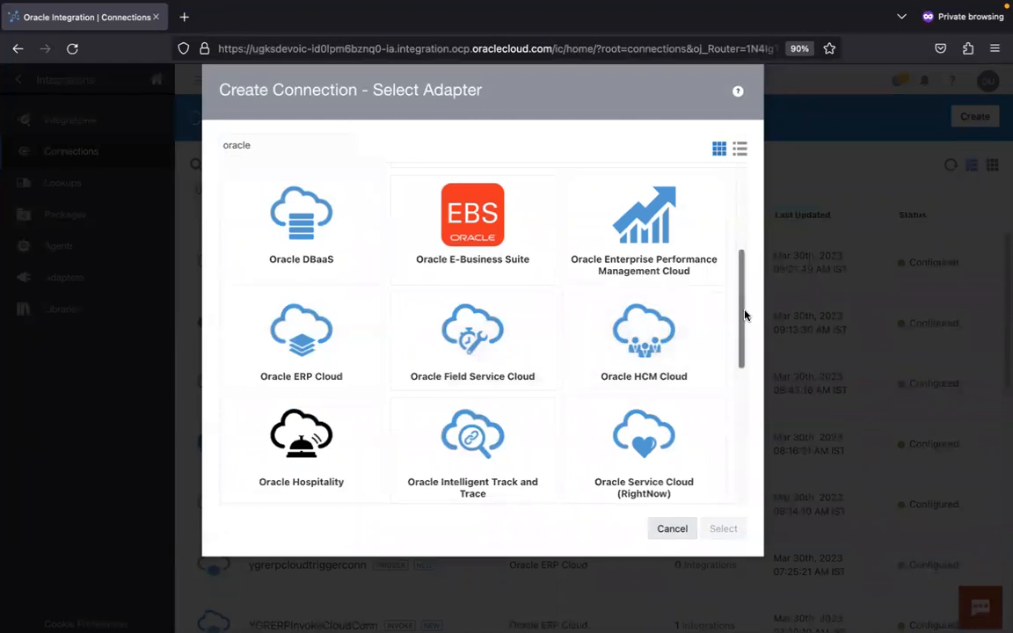
{"action": "left_click_drag", "start_coordinate": [743, 314], "coordinate": [749, 475]}
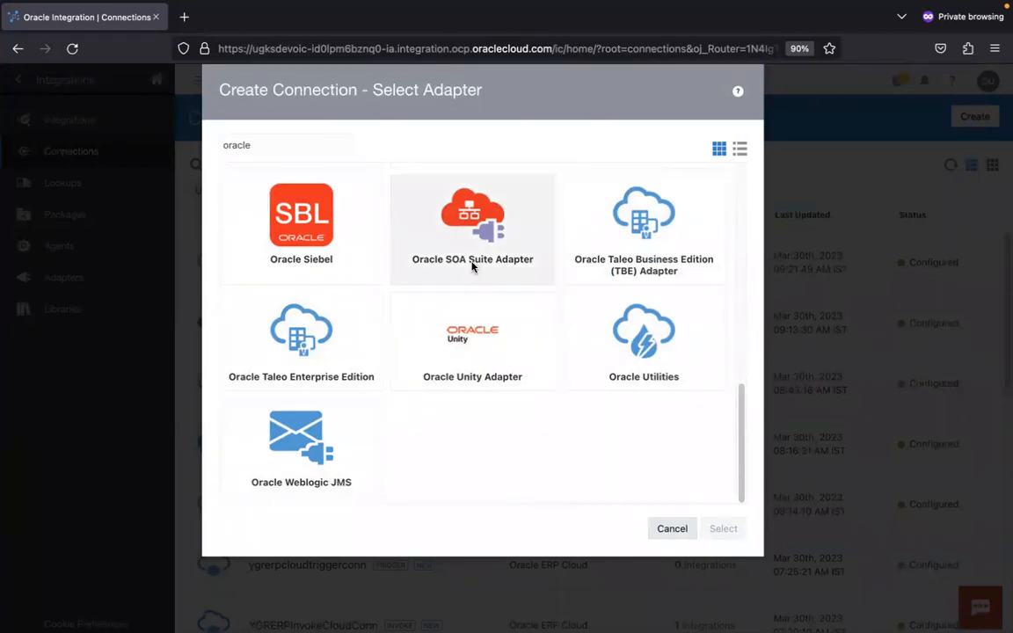
Clear the "oracle" adapter search and browse the full range of connection adapters
{"action": "left_click_drag", "start_coordinate": [741, 423], "coordinate": [743, 172]}
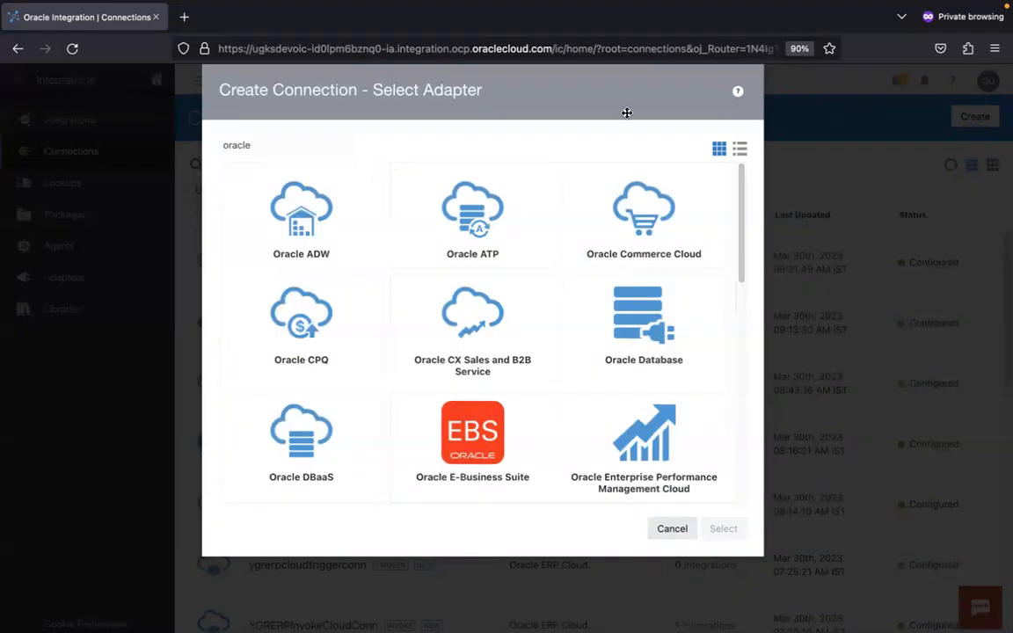
{"action": "double_click", "coordinate": [235, 145]}
{"action": "key", "text": "BackSpace"}
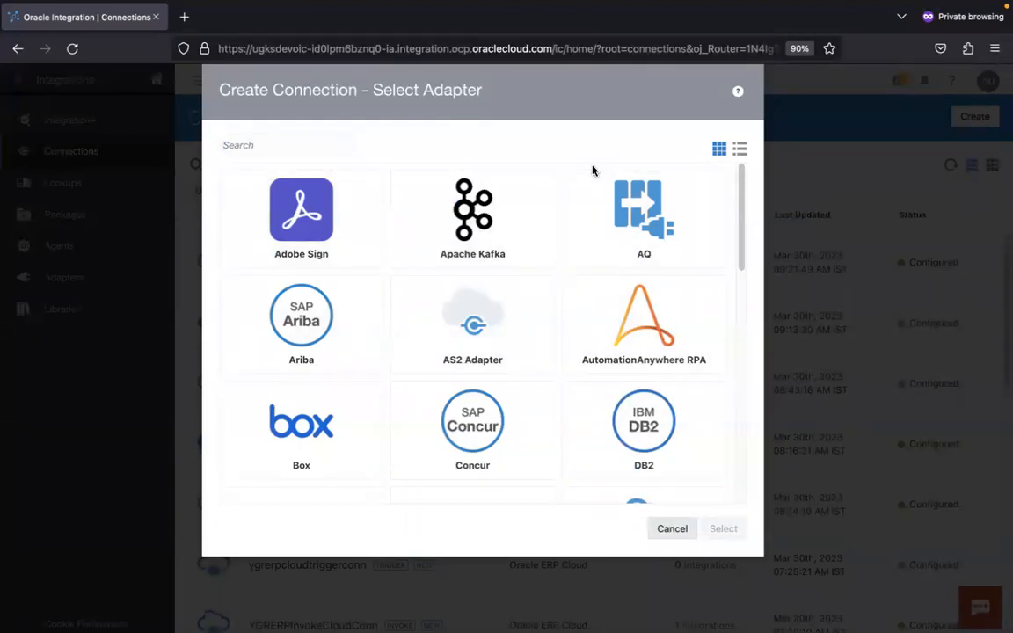
{"action": "left_click_drag", "start_coordinate": [739, 203], "coordinate": [761, 311]}
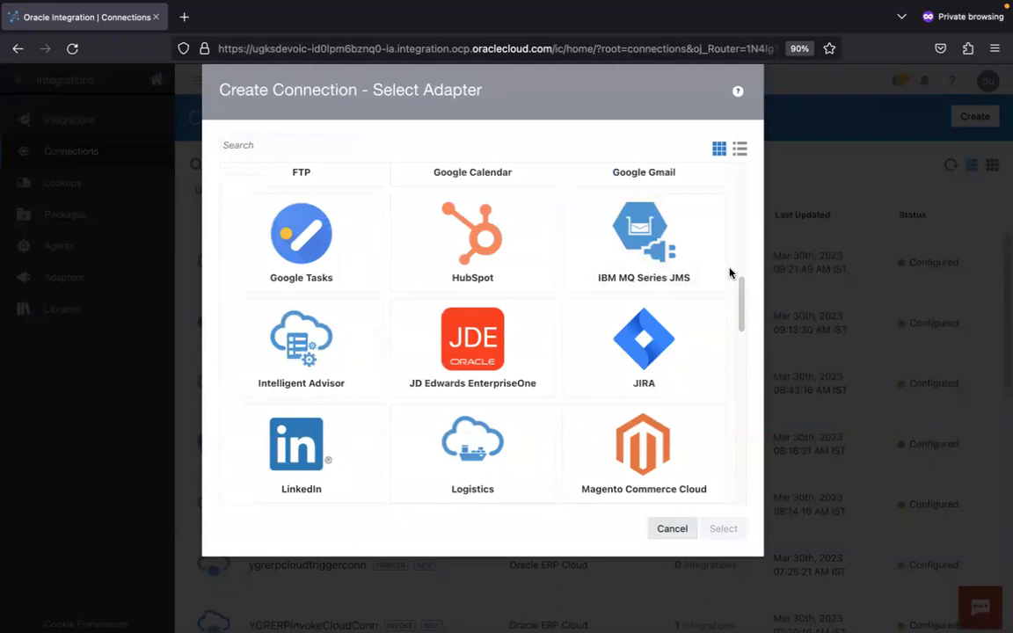
{"action": "left_click_drag", "start_coordinate": [741, 309], "coordinate": [745, 270]}
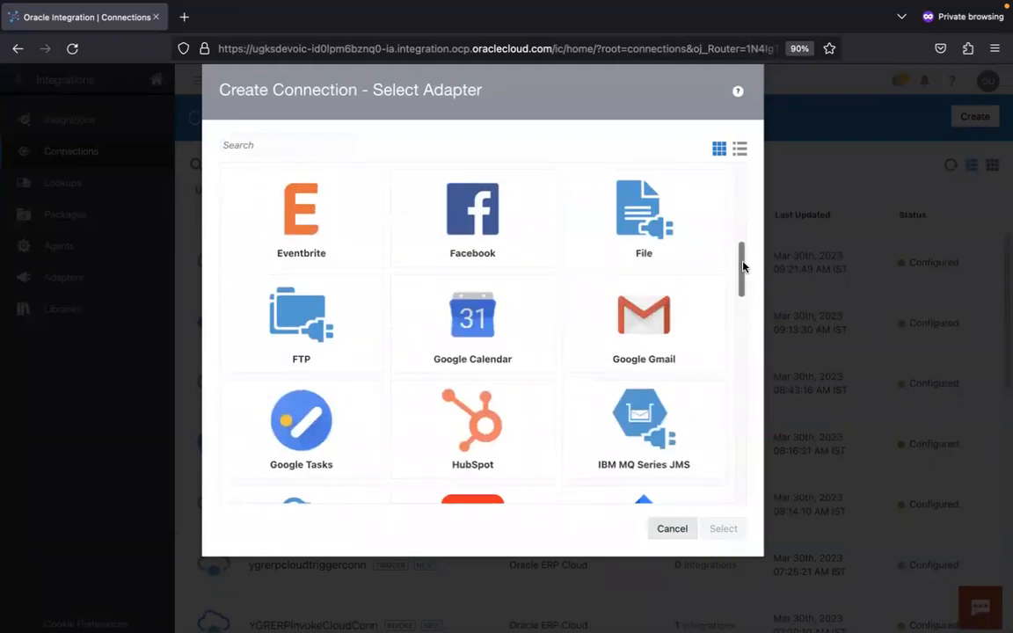
{"action": "left_click_drag", "start_coordinate": [741, 263], "coordinate": [743, 309]}
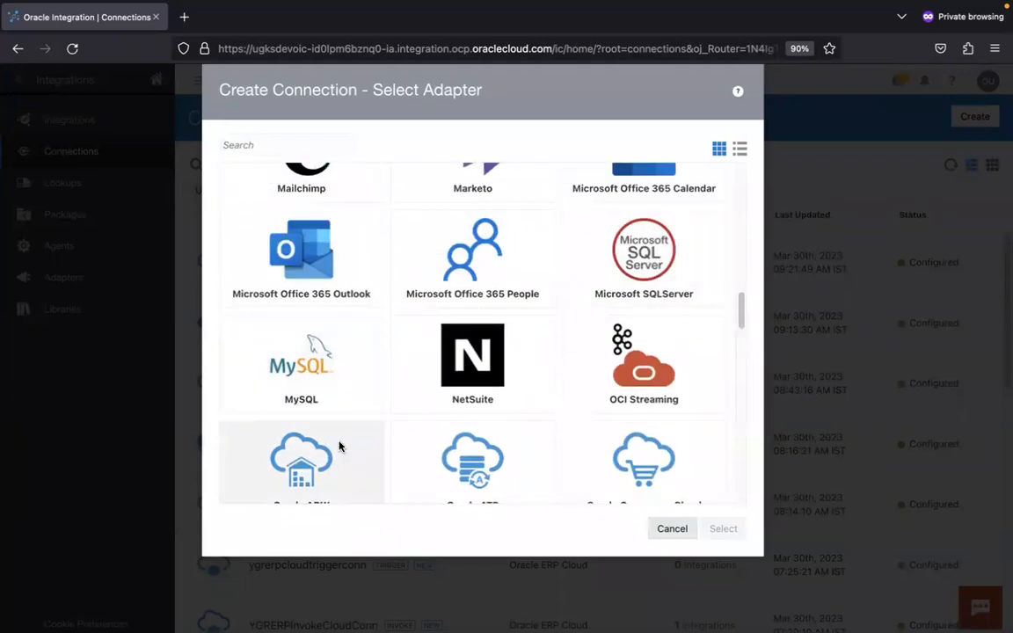
Search the connection adapters for "fac", "lin" and "tw", and clear the search
{"action": "type", "text": "fac"}
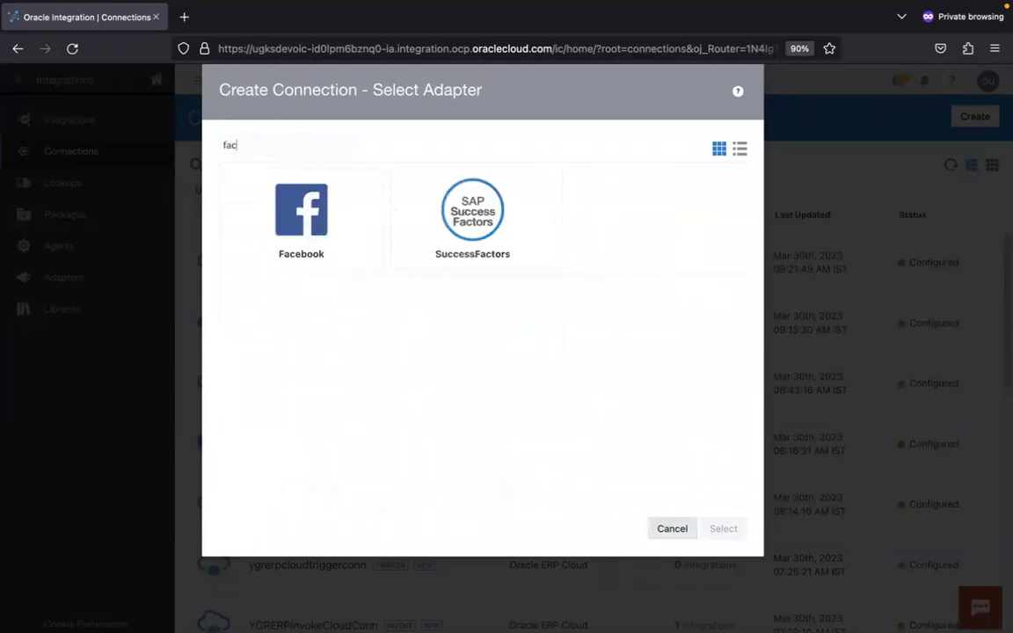
{"action": "key", "text": "BackSpace"}
{"action": "type", "text": "lin"}
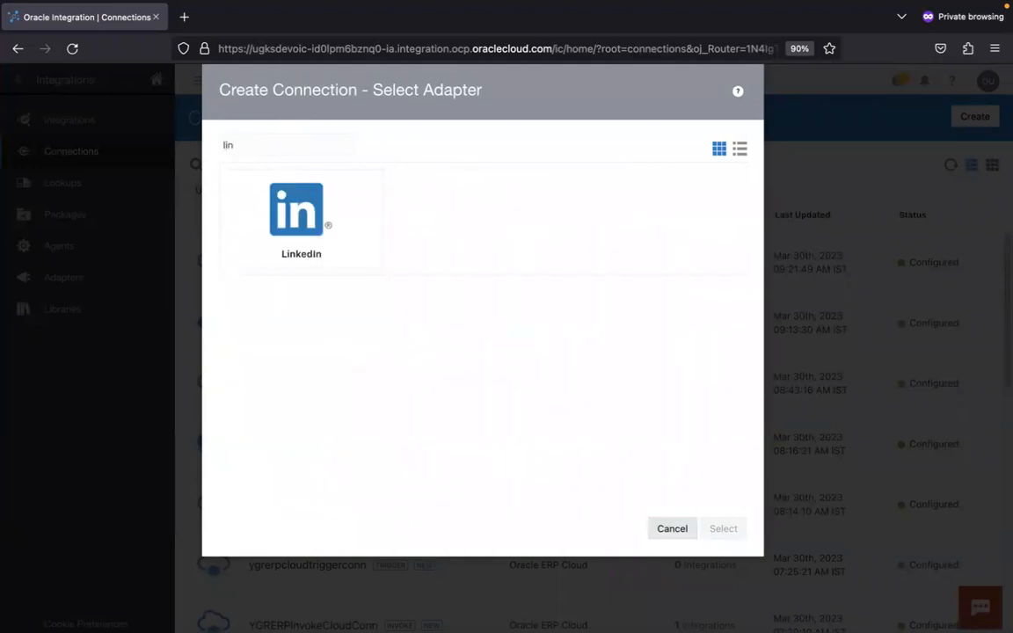
{"action": "key", "text": "BackSpace"}
{"action": "key", "text": "BackSpace"}
{"action": "key", "text": "BackSpace"}
{"action": "type", "text": "tw"}
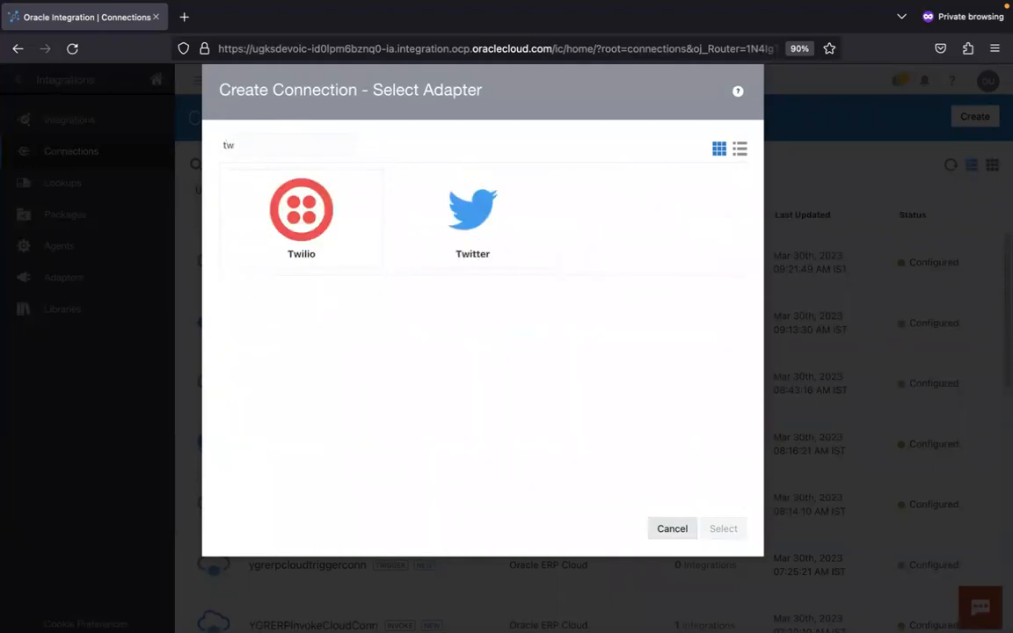
{"action": "key", "text": "BackSpace"}
{"action": "key", "text": "BackSpace"}
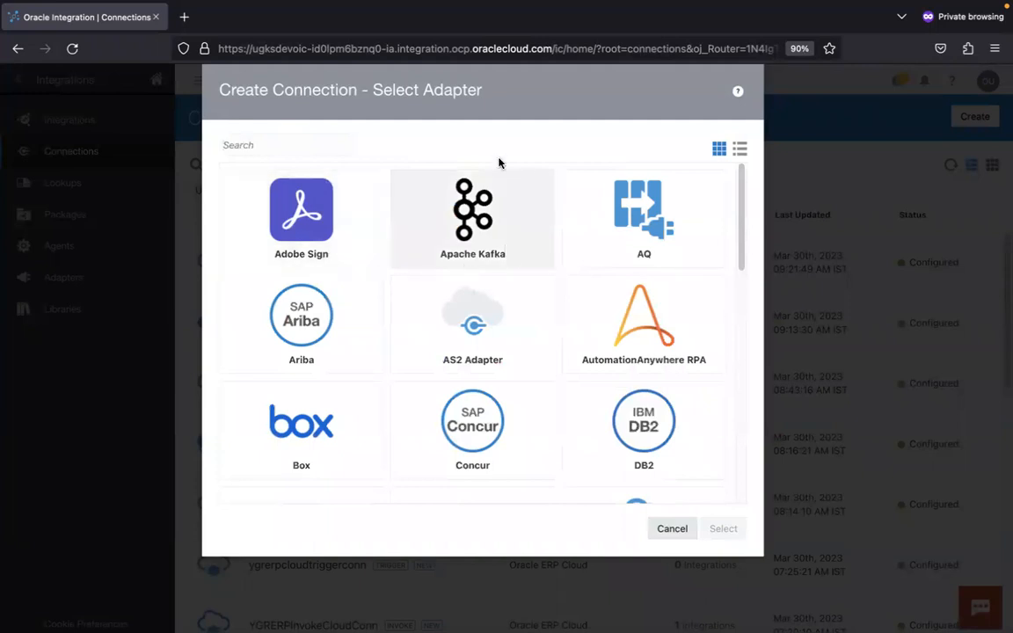
Switch to PowerPoint and present the Integration Challenges slide as a slide show
{"action": "mouse_move", "coordinate": [824, 606]}
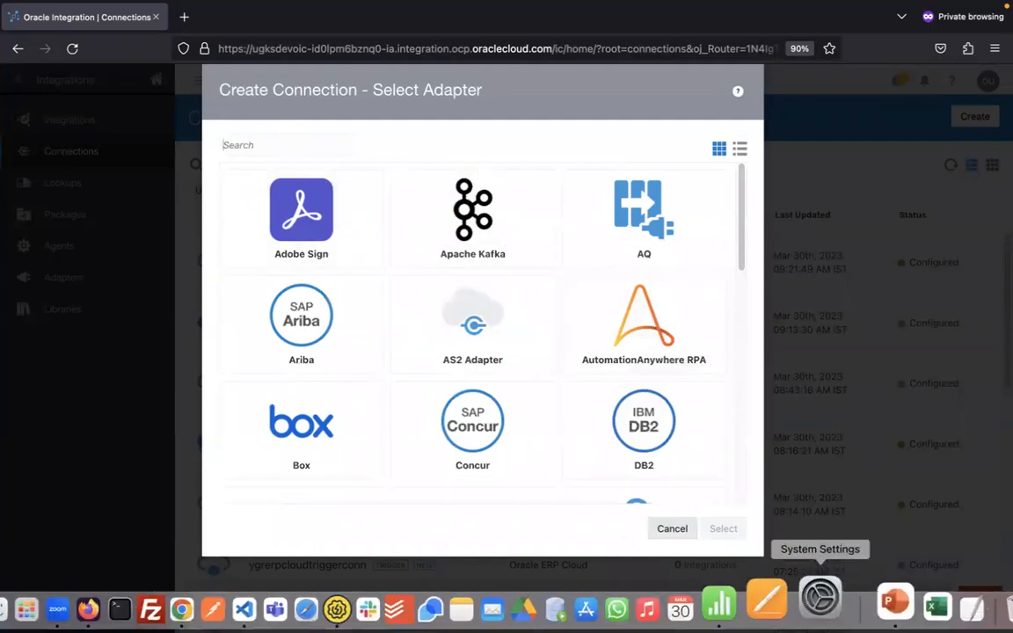
{"action": "left_click", "coordinate": [862, 605]}
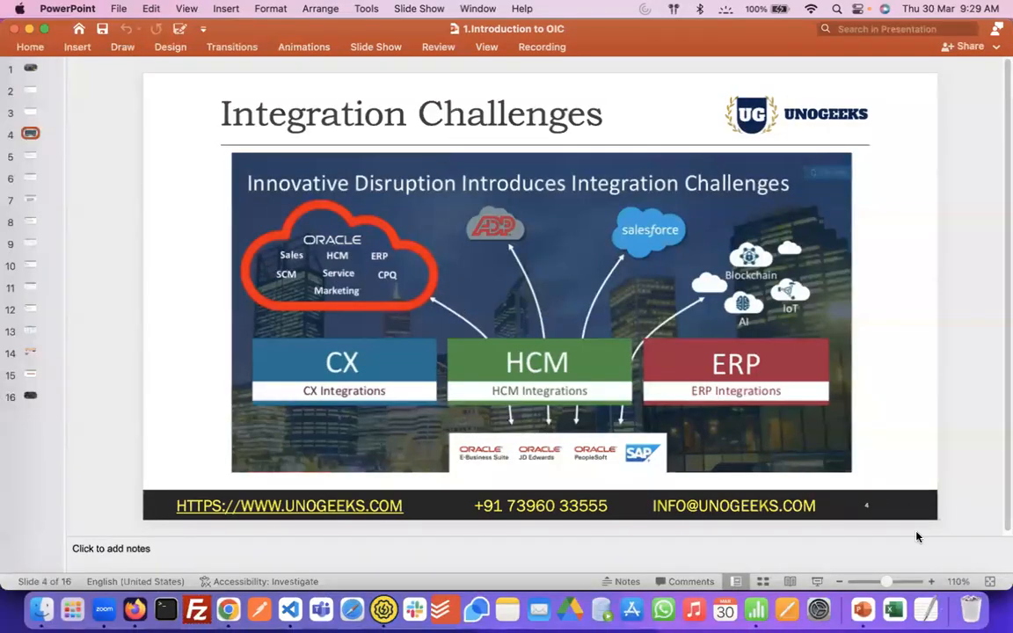
{"action": "left_click", "coordinate": [816, 581]}
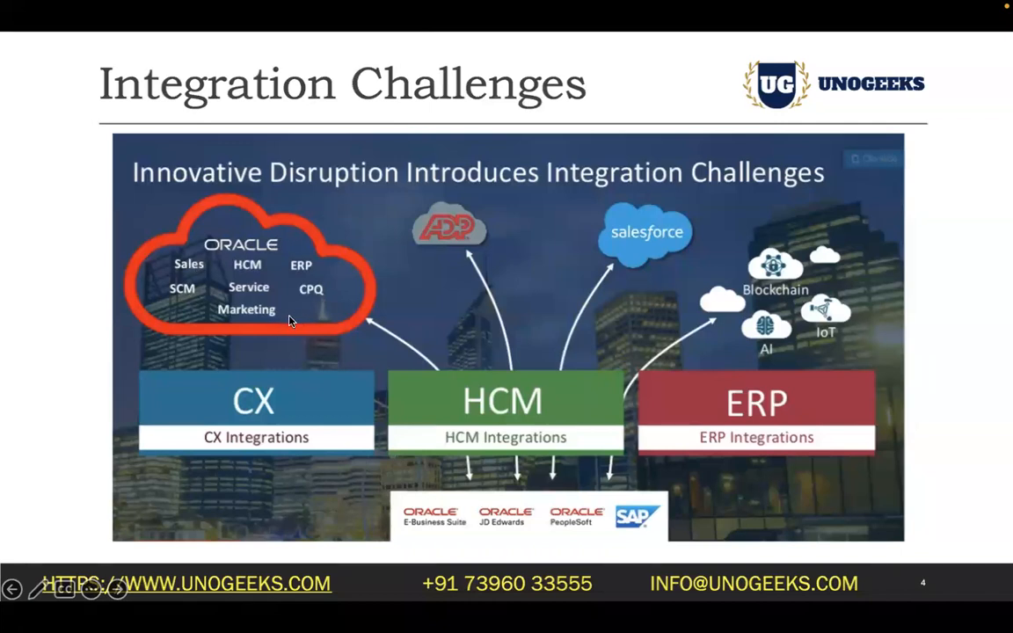
Return to Oracle Integration in Firefox and search the connection adapters for "soap" and for "rest"
{"action": "key", "text": "super+Tab"}
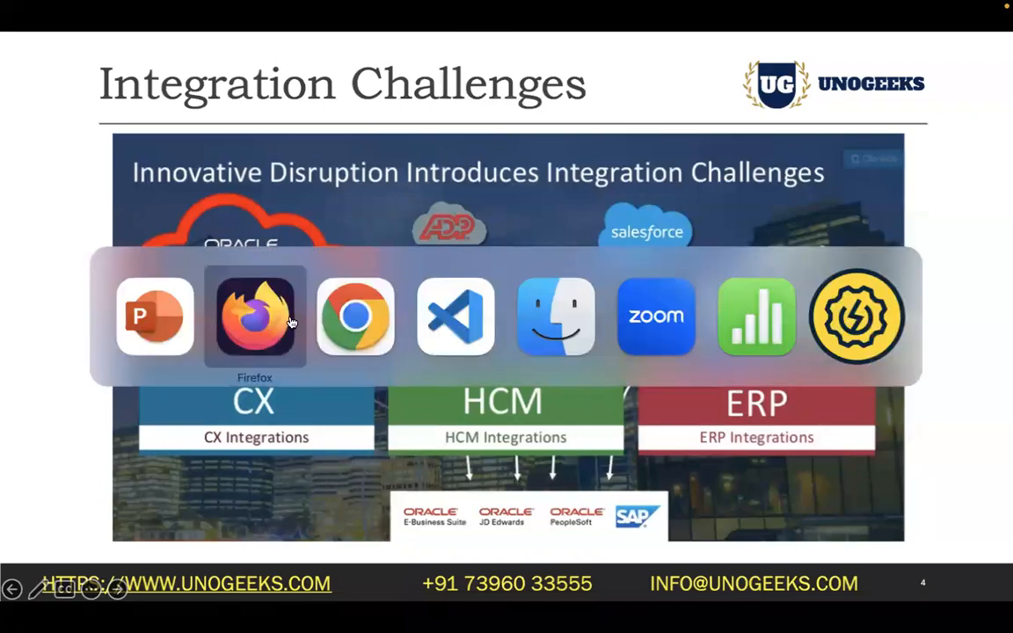
{"action": "left_click", "coordinate": [290, 323]}
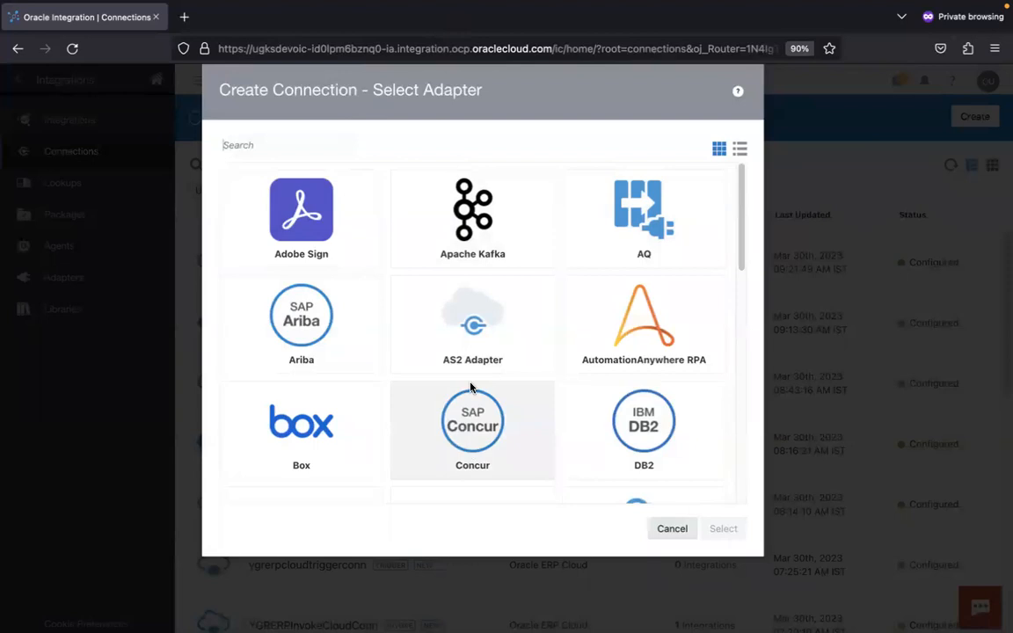
{"action": "left_click", "coordinate": [246, 147]}
{"action": "type", "text": "soap"}
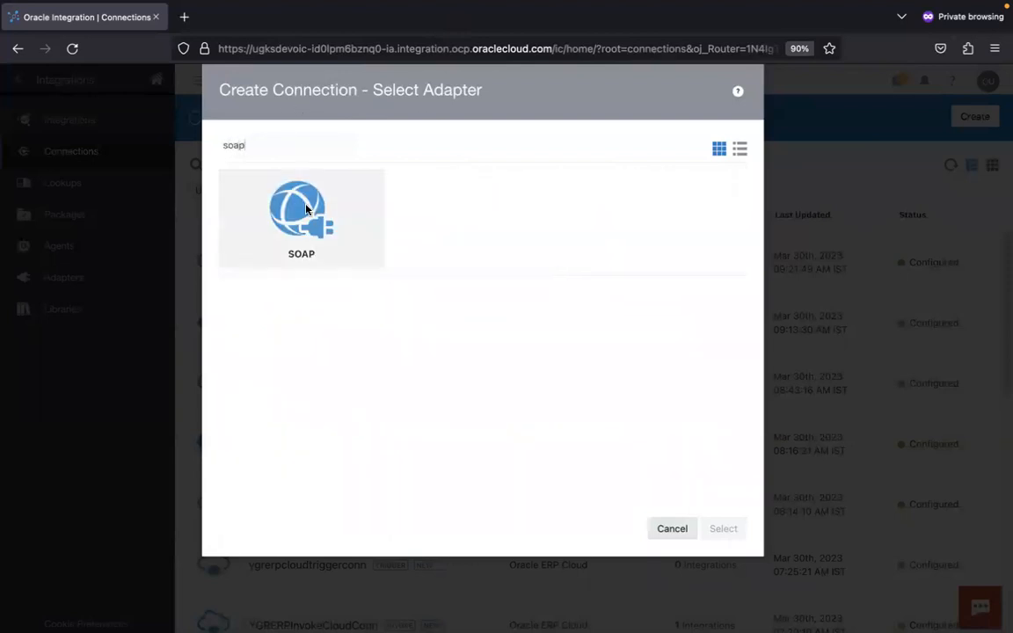
{"action": "key", "text": "BackSpace"}
{"action": "key", "text": "BackSpace"}
{"action": "key", "text": "BackSpace"}
{"action": "key", "text": "BackSpace"}
{"action": "type", "text": "rest"}
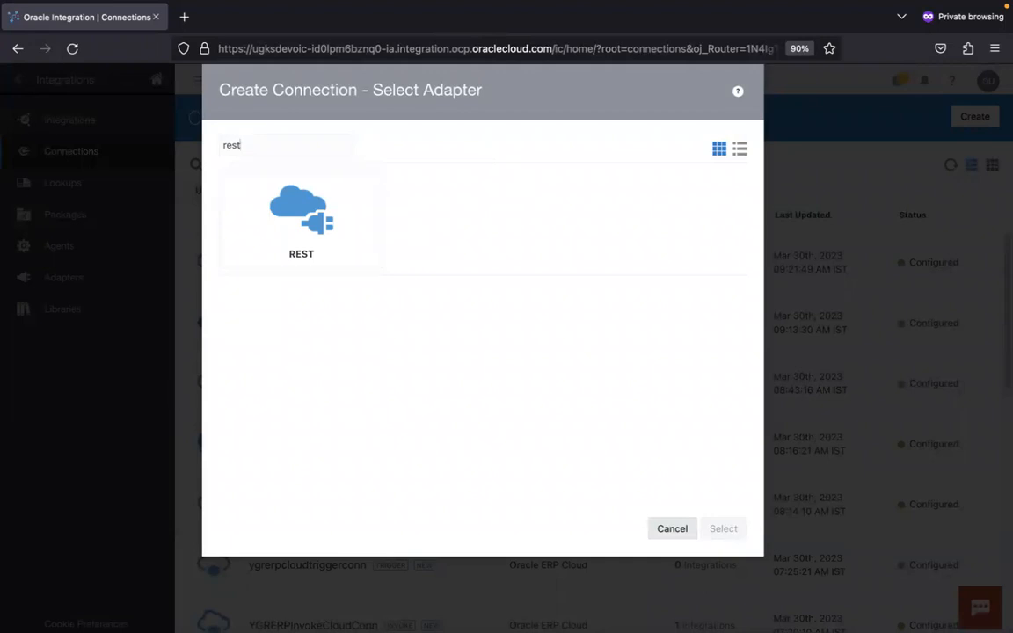
Switch to Finder and point out 3.1.Web Service Basics Notes.sql and 3.Web Service Basics.pptx by selecting each in turn
{"action": "left_click", "coordinate": [40, 607]}
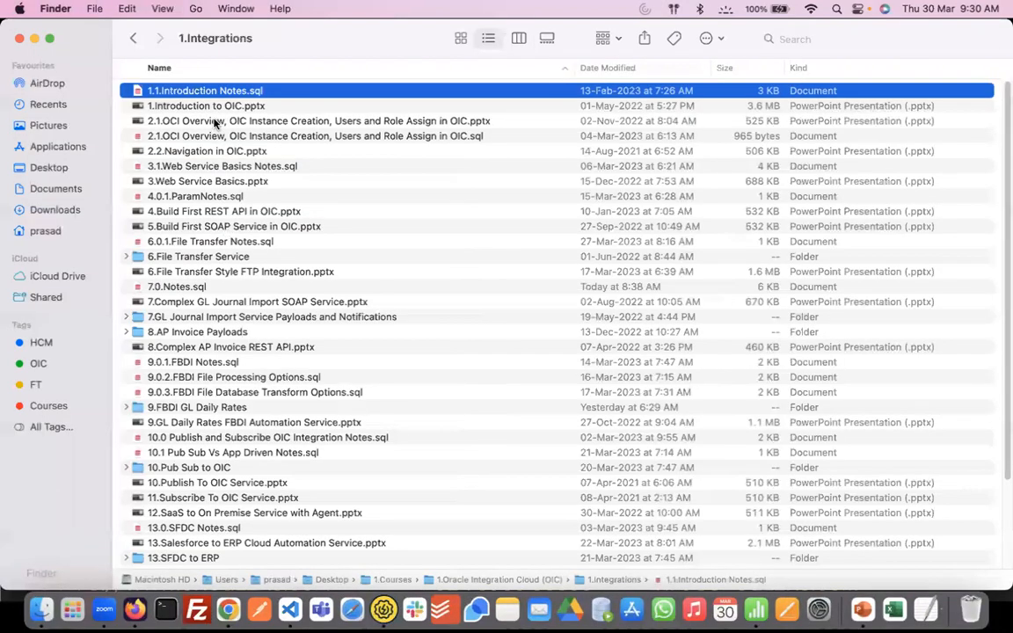
{"action": "left_click", "coordinate": [200, 166]}
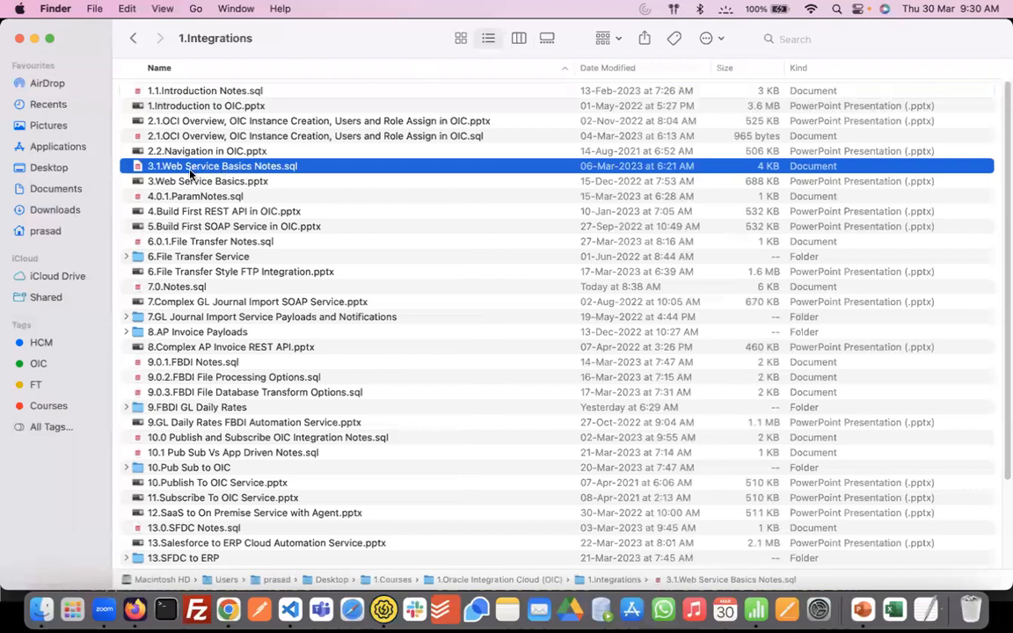
{"action": "left_click", "coordinate": [203, 181]}
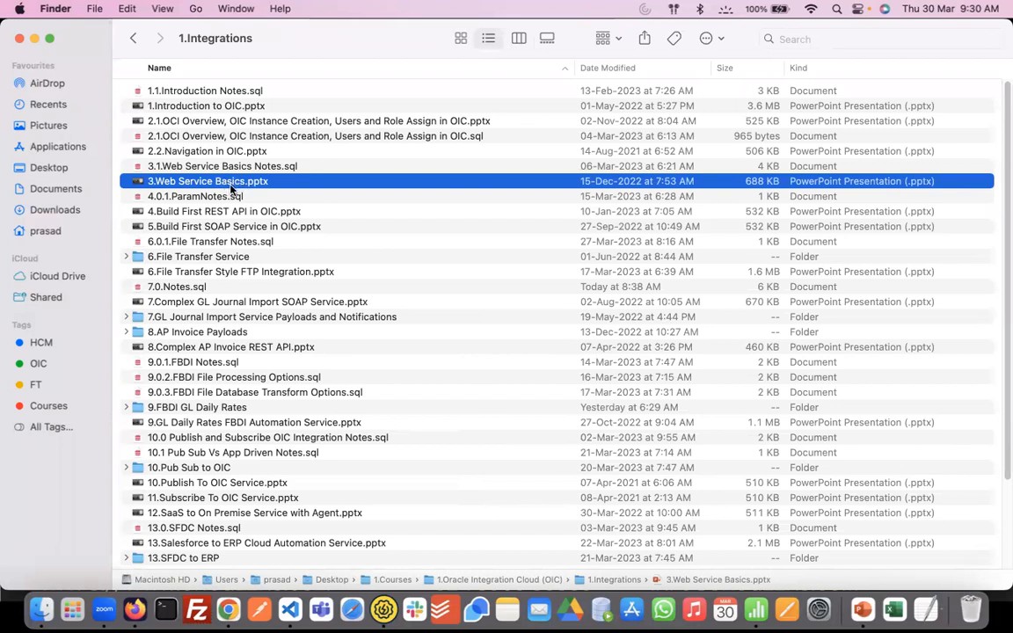
Go back to Oracle Integration in Firefox and repeat the adapter searches for "soap" and "rest"
{"action": "left_click", "coordinate": [134, 609]}
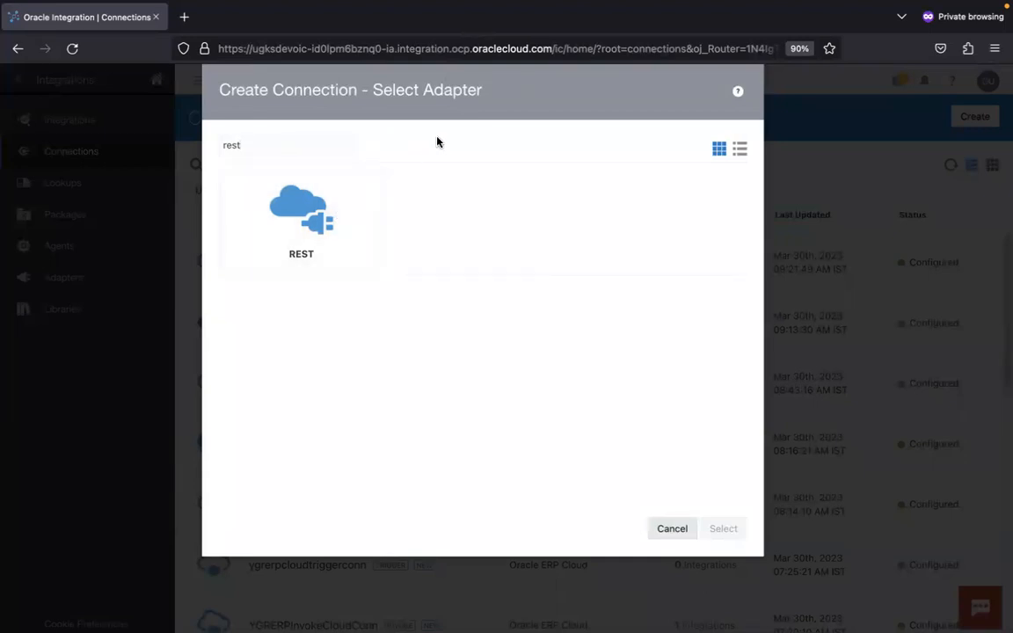
{"action": "key", "text": "ctrl+a"}
{"action": "type", "text": "soap"}
{"action": "key", "text": "ctrl+a"}
{"action": "type", "text": "rest"}
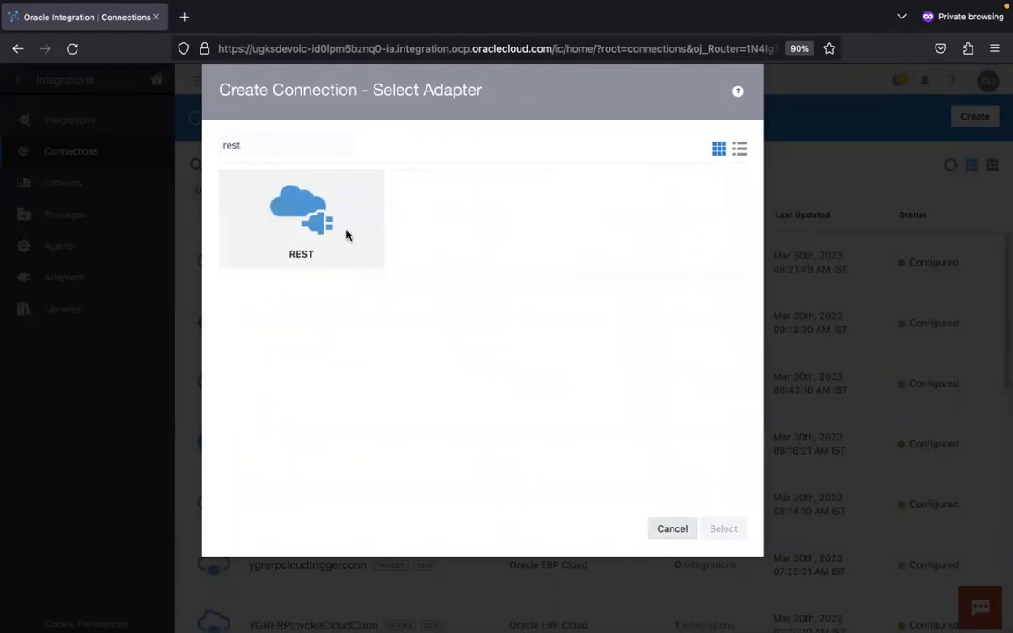
Clear the adapter search, look up "rest" once more and empty the search again
{"action": "key", "text": "BackSpace"}
{"action": "key", "text": "BackSpace"}
{"action": "key", "text": "BackSpace"}
{"action": "key", "text": "BackSpace"}
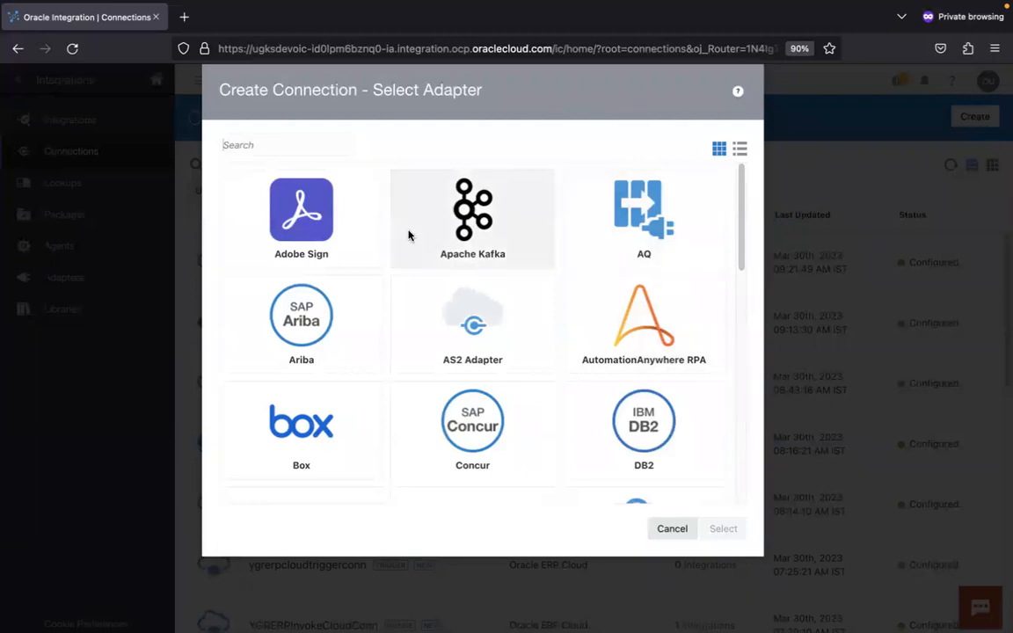
{"action": "type", "text": "rest"}
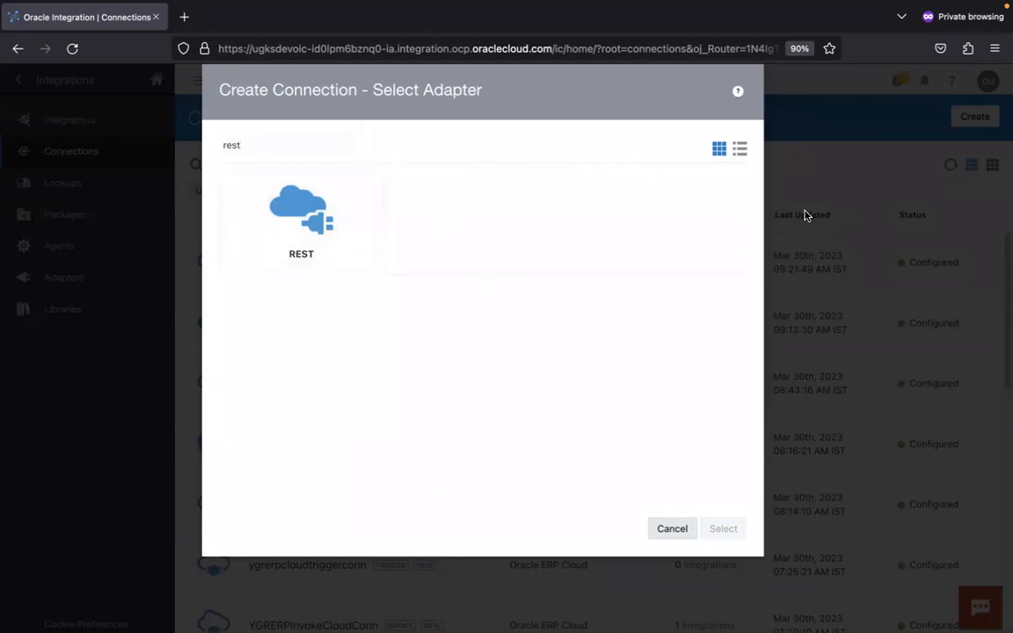
{"action": "double_click", "coordinate": [234, 143]}
{"action": "key", "text": "BackSpace"}
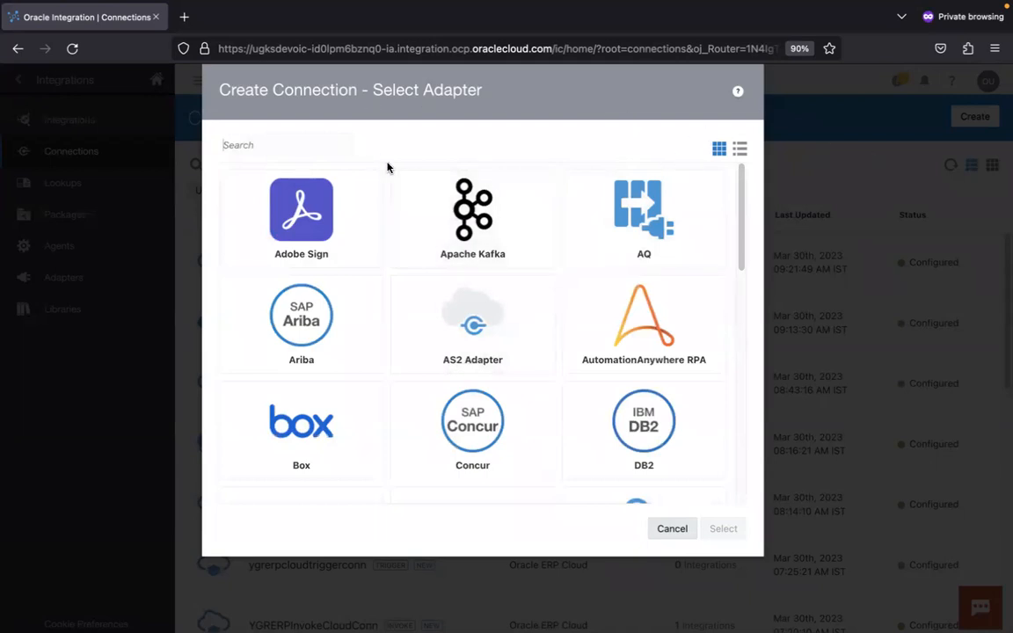
Switch to the introduction notes in Visual Studio Code and point out Salesforce and ERP Cloud in the Create connections line
{"action": "key", "text": "super+Tab"}
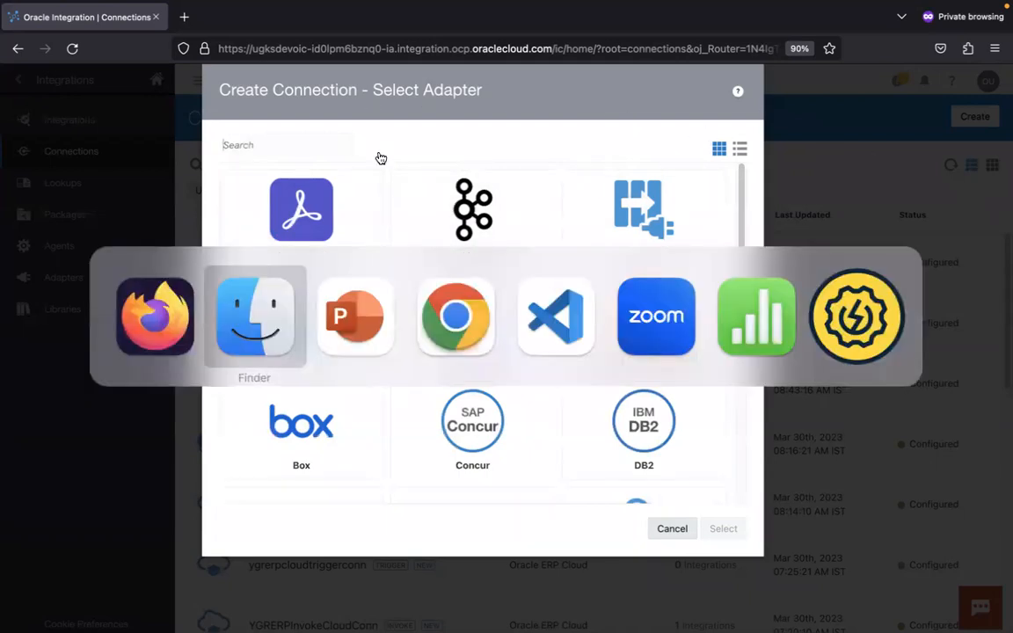
{"action": "key", "text": "super+Tab"}
{"action": "key", "text": "super+Tab"}
{"action": "key", "text": "super+Tab"}
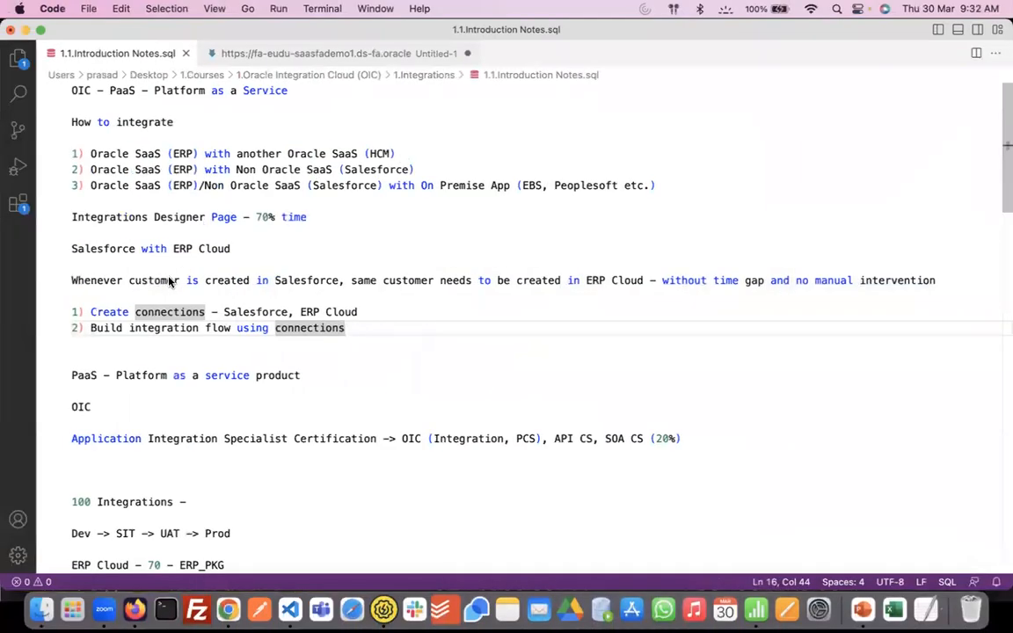
{"action": "left_click", "coordinate": [249, 314]}
{"action": "left_click", "coordinate": [320, 314]}
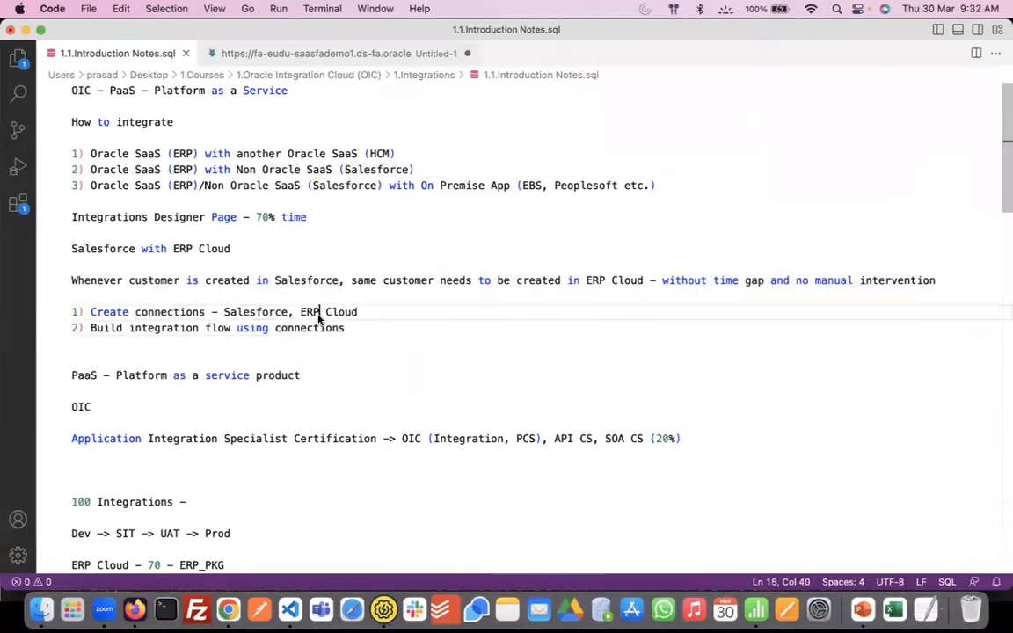
Return to Oracle Integration, find the Salesforce adapter with "salesforce", and open and cancel its Create Connection form
{"action": "key", "text": "super+Tab"}
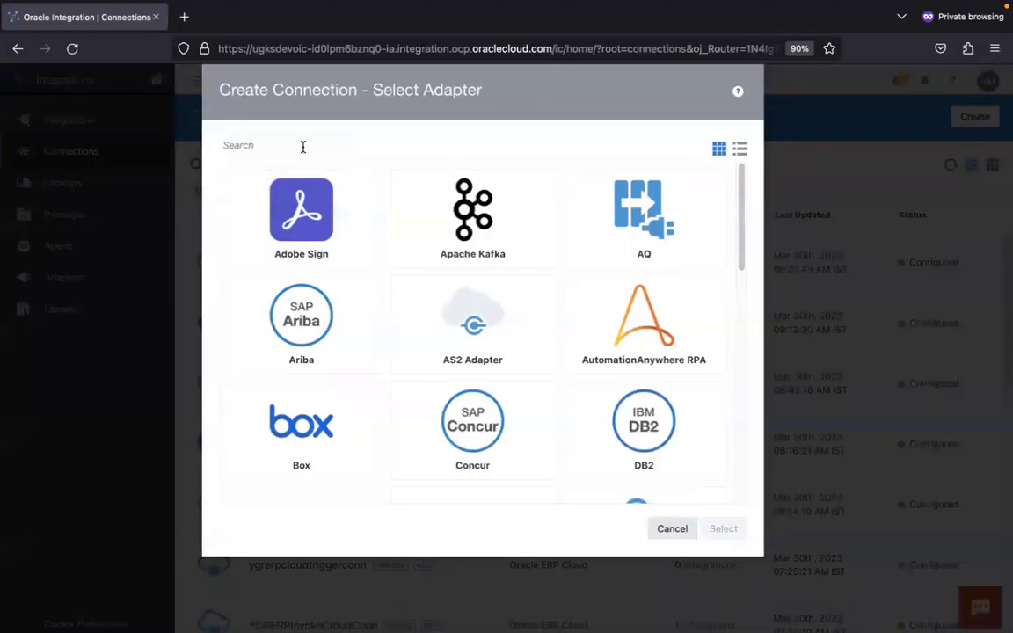
{"action": "left_click", "coordinate": [303, 145]}
{"action": "type", "text": "sa"}
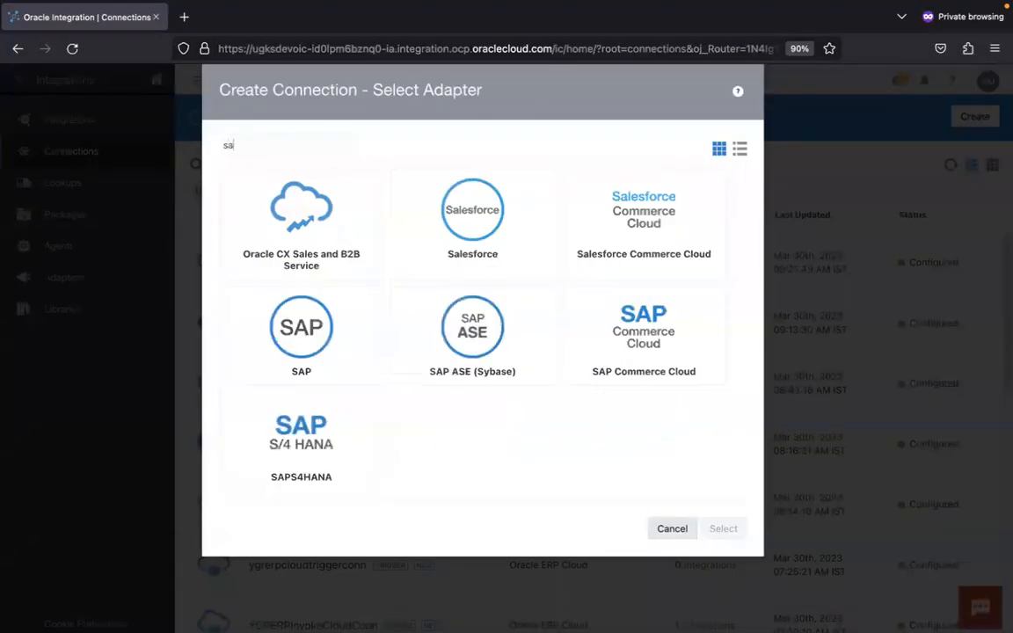
{"action": "type", "text": "lesforce"}
{"action": "left_click", "coordinate": [340, 230]}
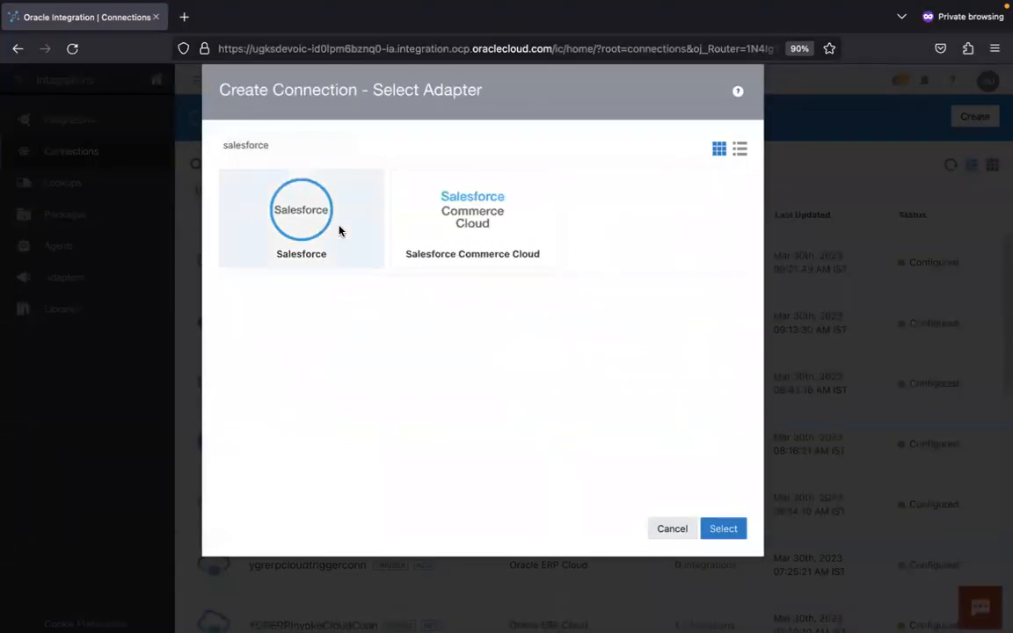
{"action": "left_click", "coordinate": [723, 528]}
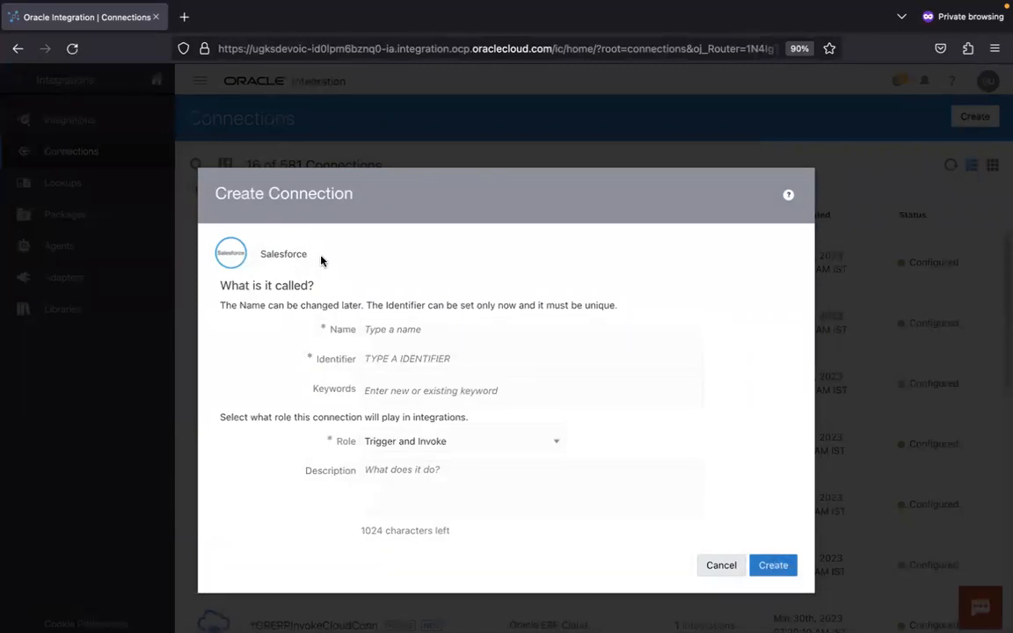
{"action": "left_click_drag", "start_coordinate": [414, 208], "coordinate": [393, 119]}
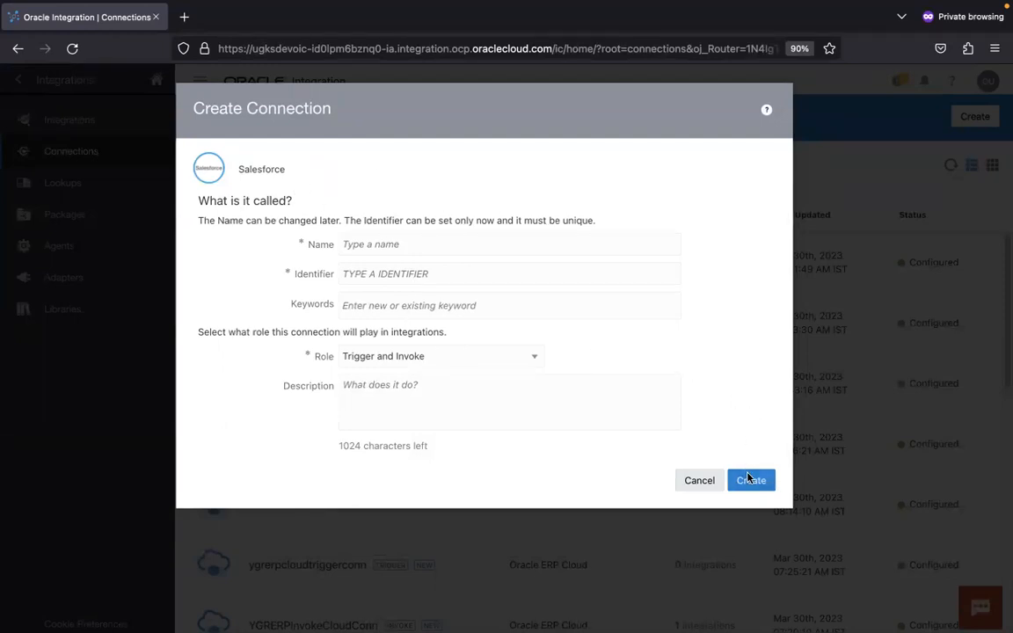
{"action": "left_click", "coordinate": [701, 479]}
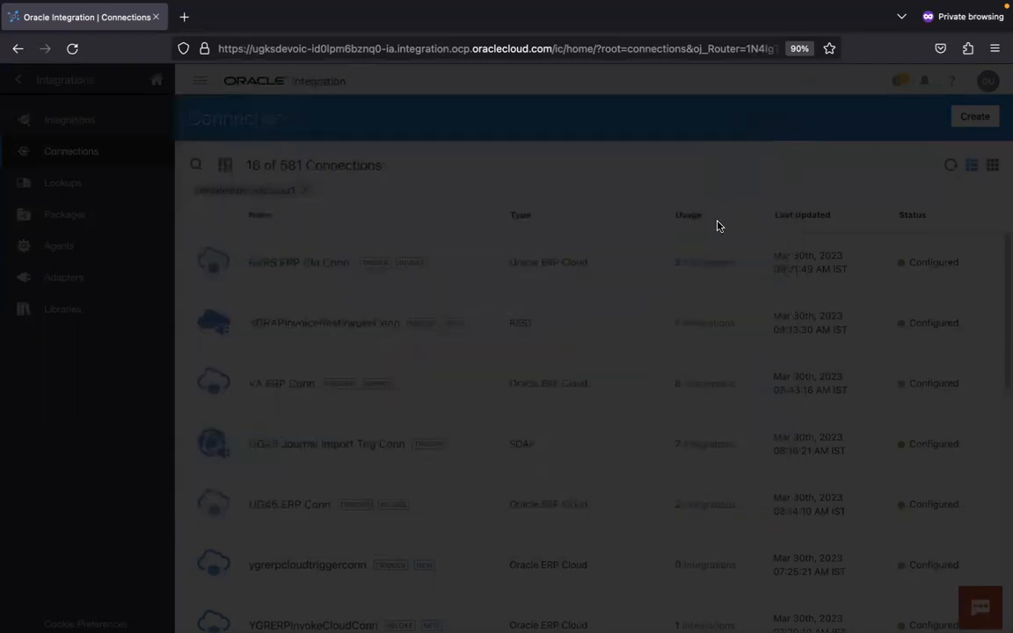
Start creating a new connection with the Oracle ERP Cloud adapter, found by searching for "oracle erp"
{"action": "left_click", "coordinate": [974, 116]}
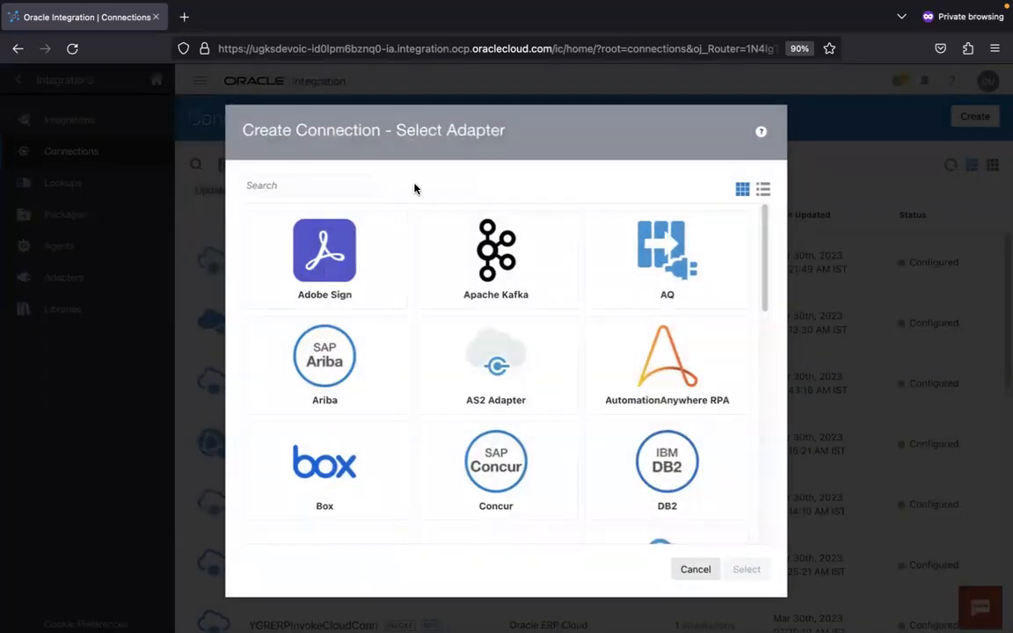
{"action": "left_click", "coordinate": [367, 184]}
{"action": "type", "text": "oracle e"}
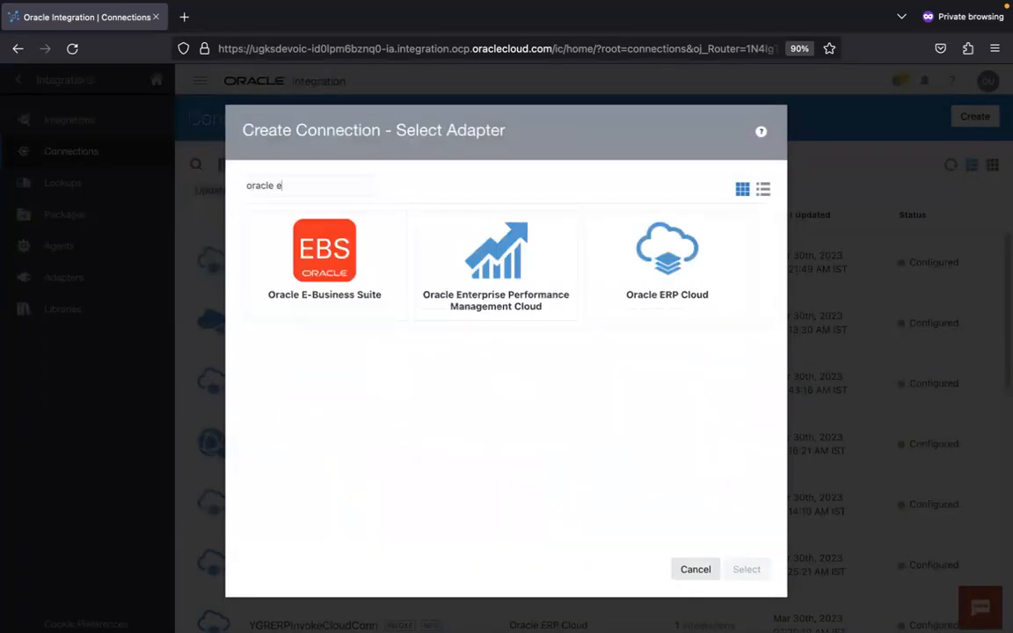
{"action": "type", "text": "rp"}
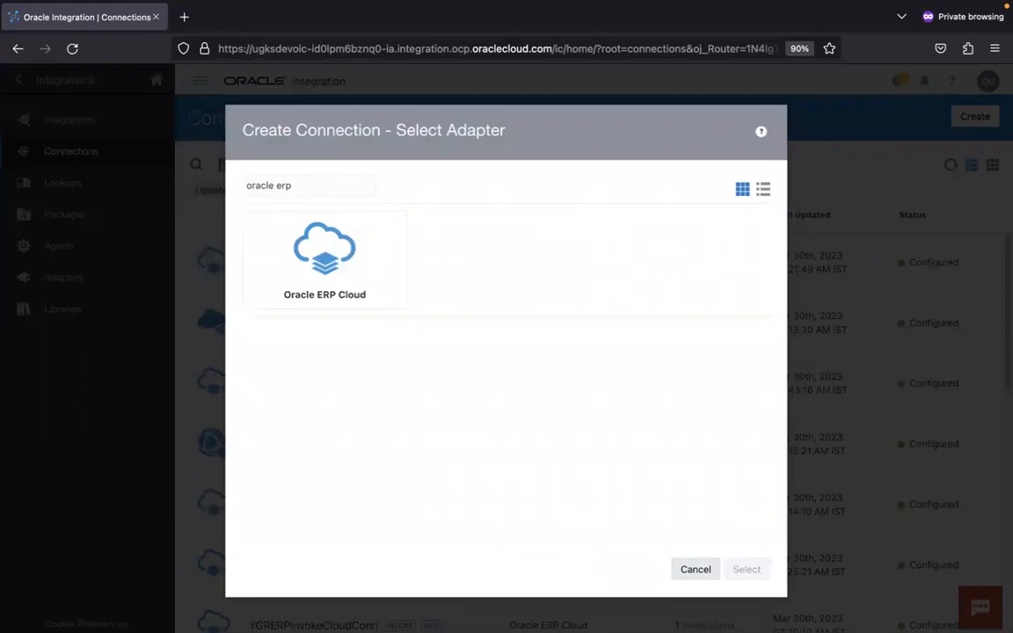
{"action": "left_click", "coordinate": [382, 262]}
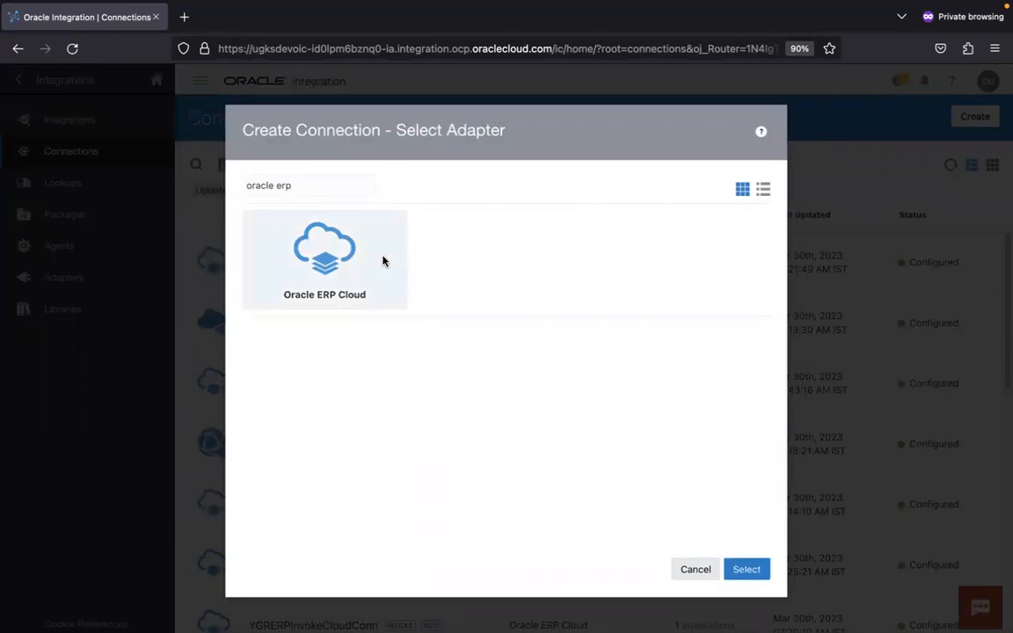
{"action": "left_click", "coordinate": [747, 569]}
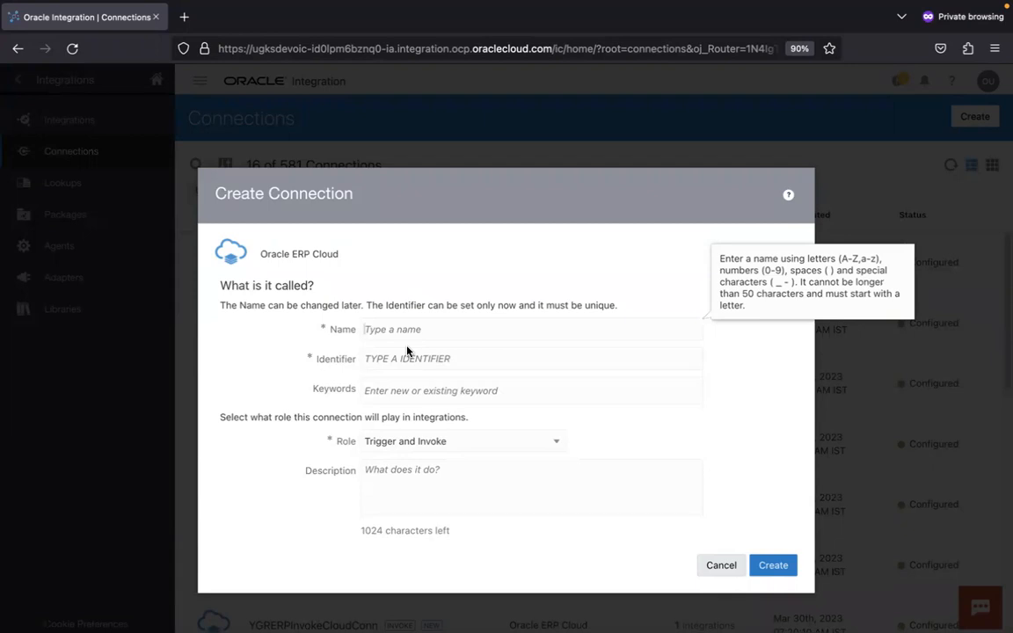
{"action": "type", "text": "UG46"}
{"action": "double_click", "coordinate": [378, 330]}
{"action": "left_click", "coordinate": [391, 330]}
{"action": "double_click", "coordinate": [374, 322]}
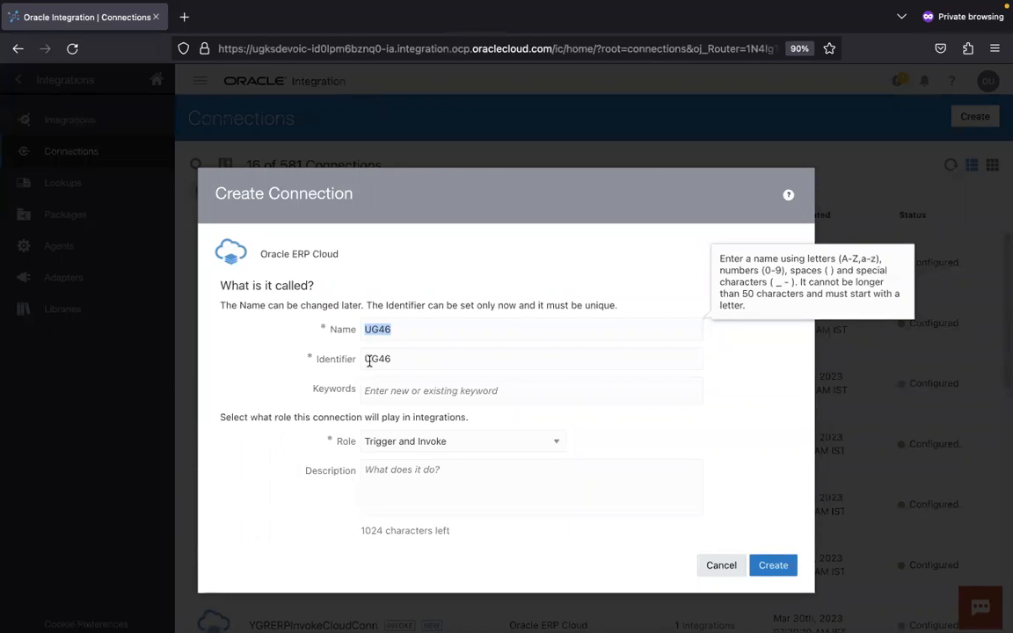
{"action": "left_click", "coordinate": [463, 321]}
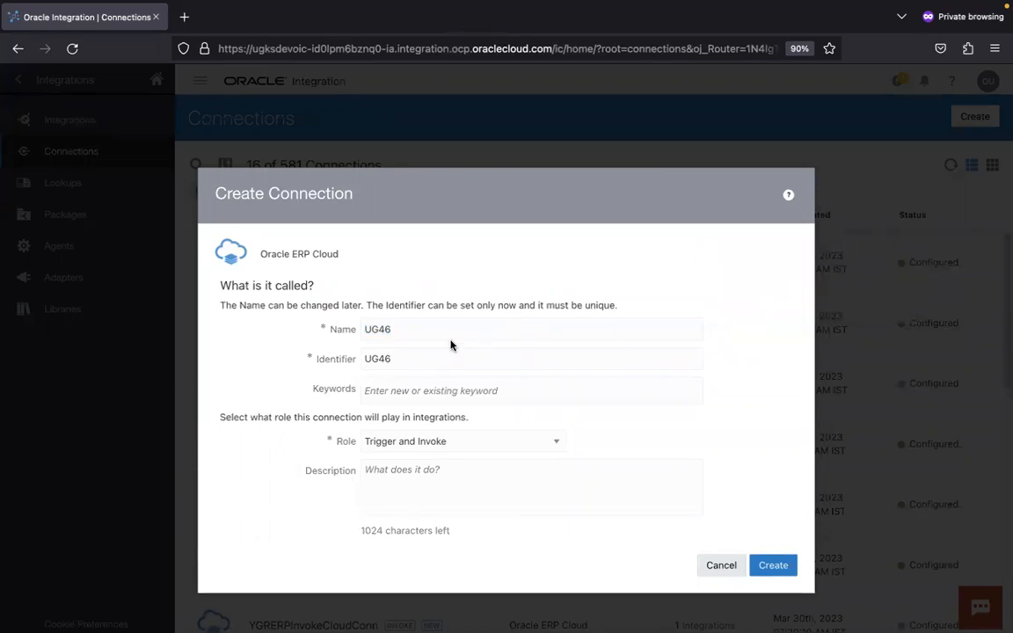
{"action": "double_click", "coordinate": [447, 329]}
{"action": "type", "text": "GK"}
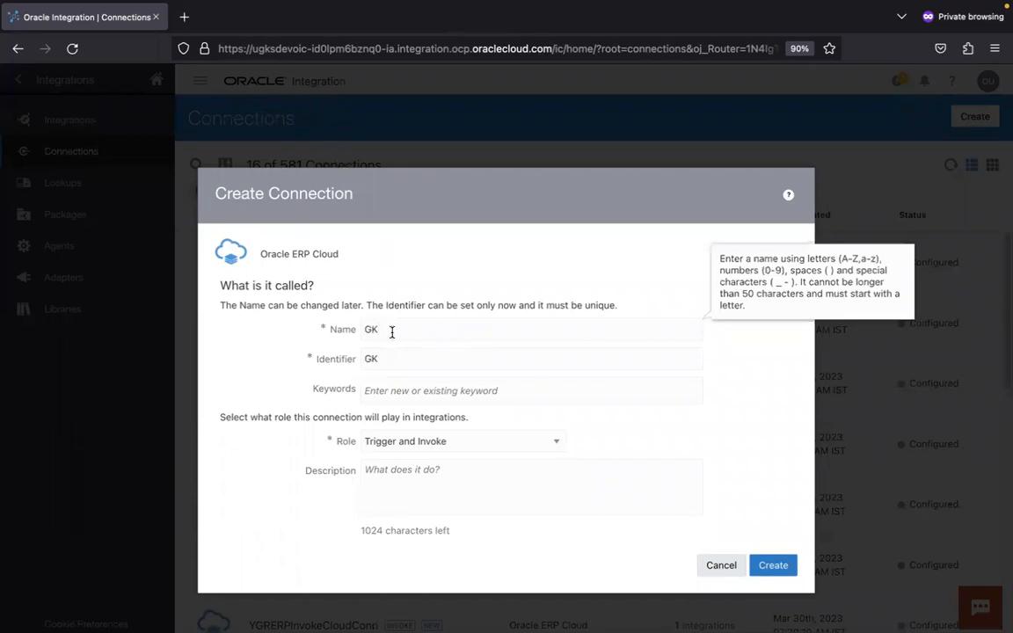
{"action": "type", "text": "R"}
{"action": "key", "text": "BackSpace"}
{"action": "key", "text": "BackSpace"}
{"action": "key", "text": "BackSpace"}
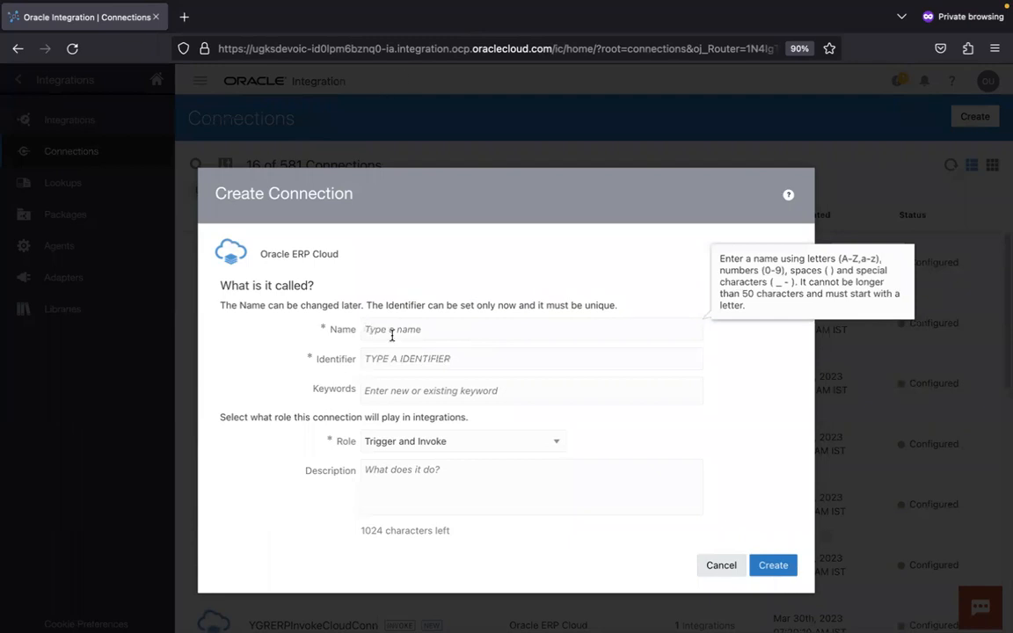
{"action": "type", "text": "AN"}
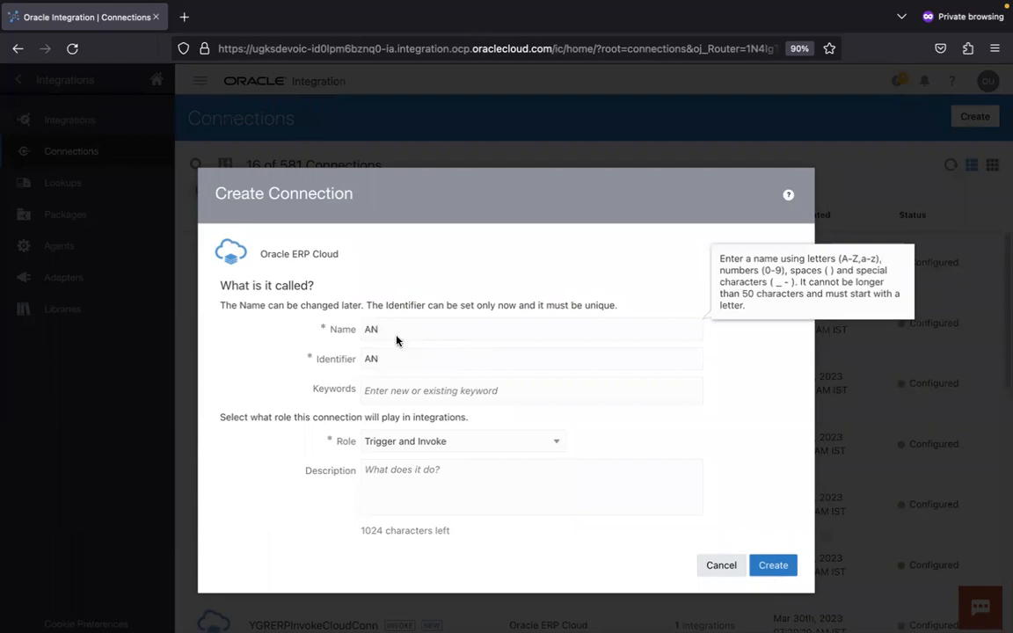
{"action": "key", "text": "BackSpace"}
{"action": "key", "text": "BackSpace"}
Name the connection "UG46 ERP Conn", keep the Trigger and Invoke role, and create it
{"action": "type", "text": "UG46"}
{"action": "type", "text": "ERP Conn"}
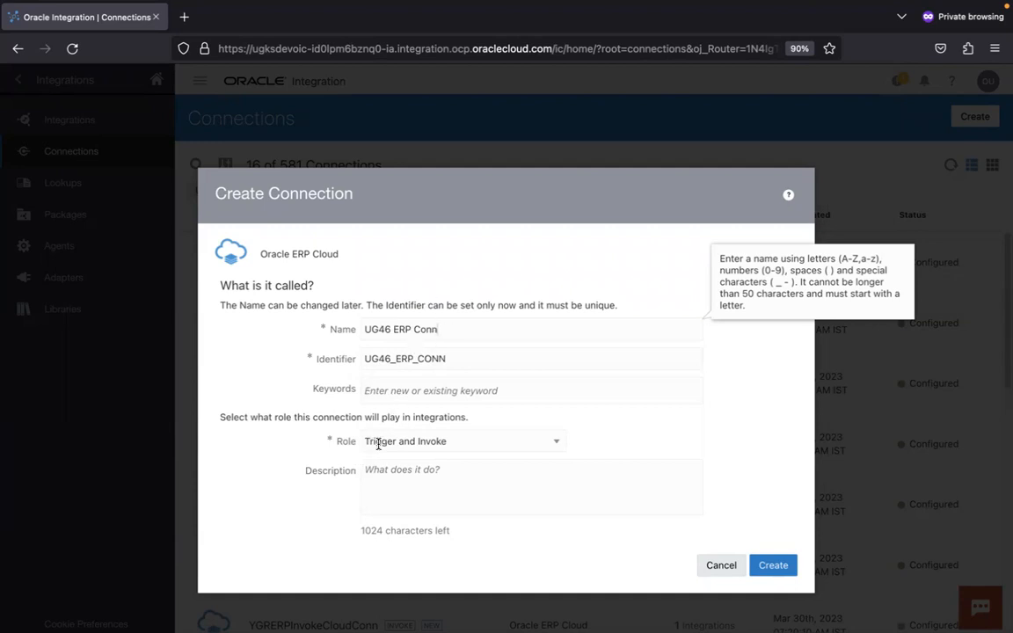
{"action": "left_click", "coordinate": [613, 439]}
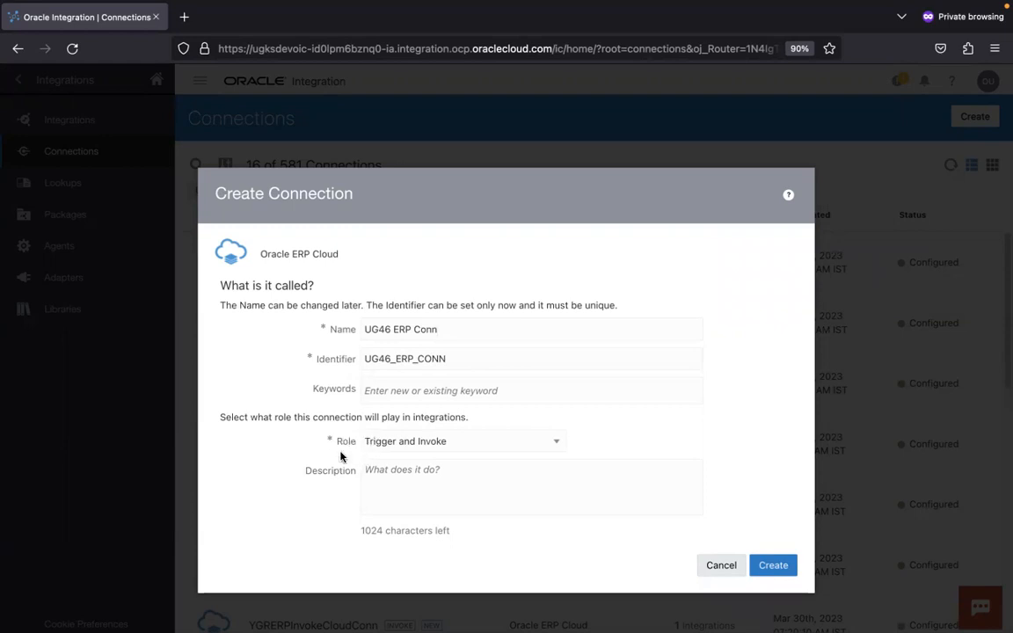
{"action": "left_click_drag", "start_coordinate": [498, 207], "coordinate": [498, 140]}
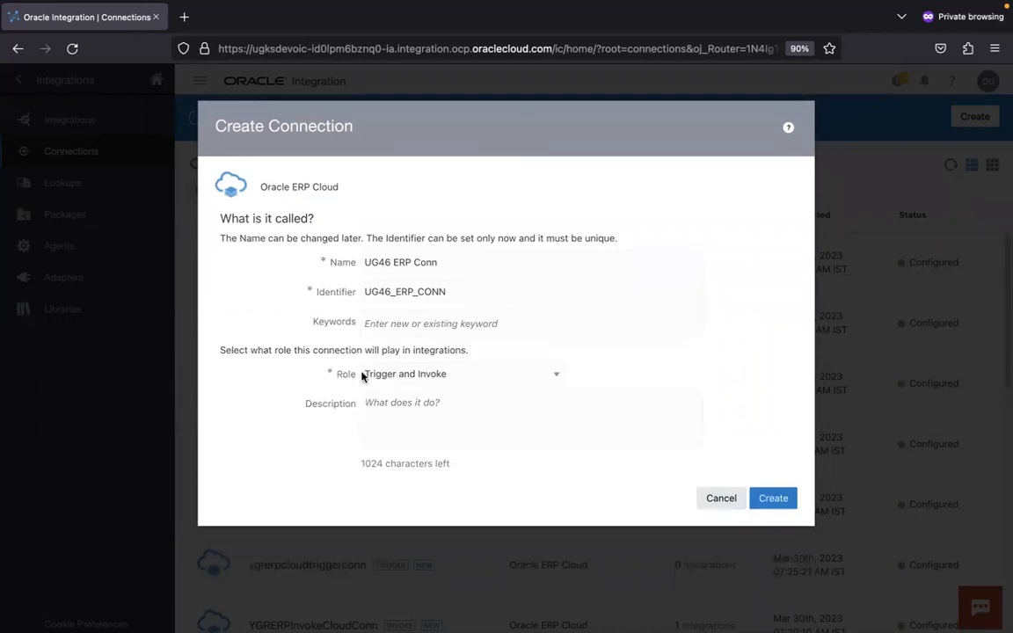
{"action": "left_click", "coordinate": [771, 496]}
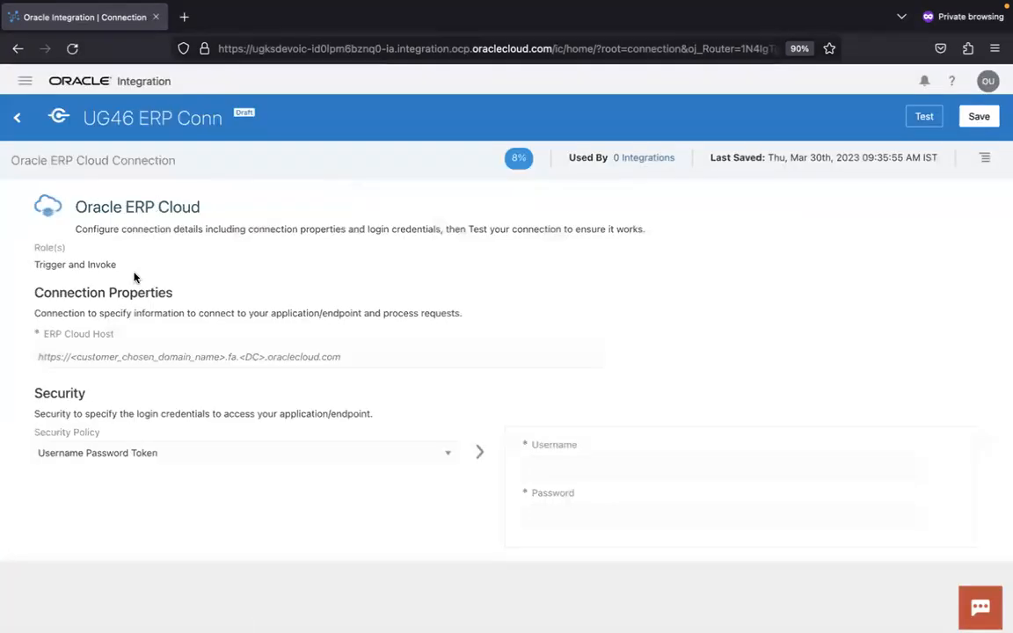
Switch to the Manage Customers page in Chrome and copy the part of its URL up to oraclepdemos.com
{"action": "left_click", "coordinate": [98, 358]}
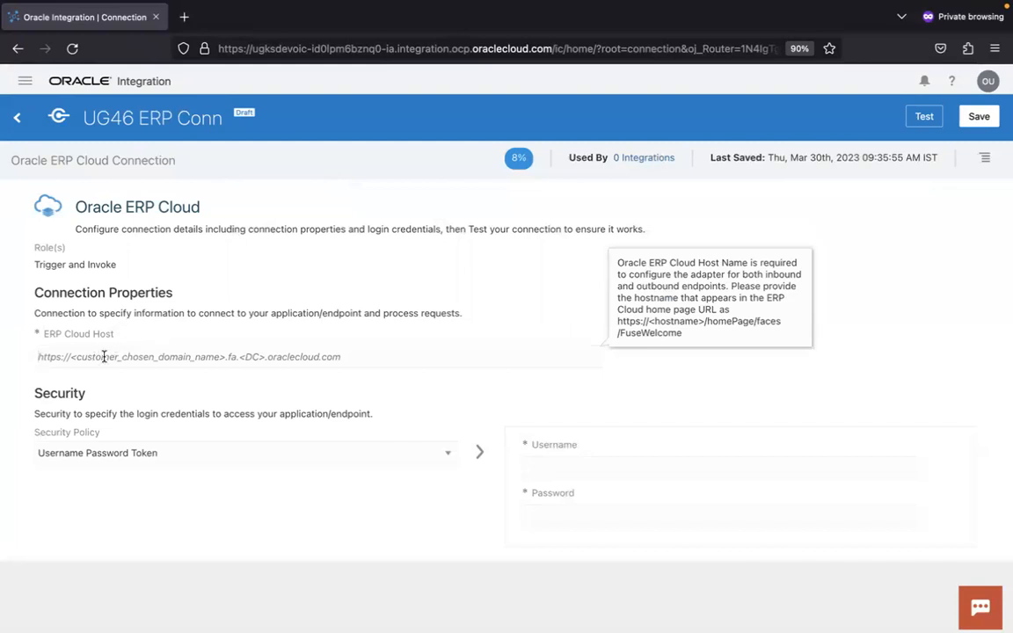
{"action": "key", "text": "super+Tab"}
{"action": "key", "text": "super+Tab"}
{"action": "key", "text": "super+Tab"}
{"action": "key", "text": "super+Tab"}
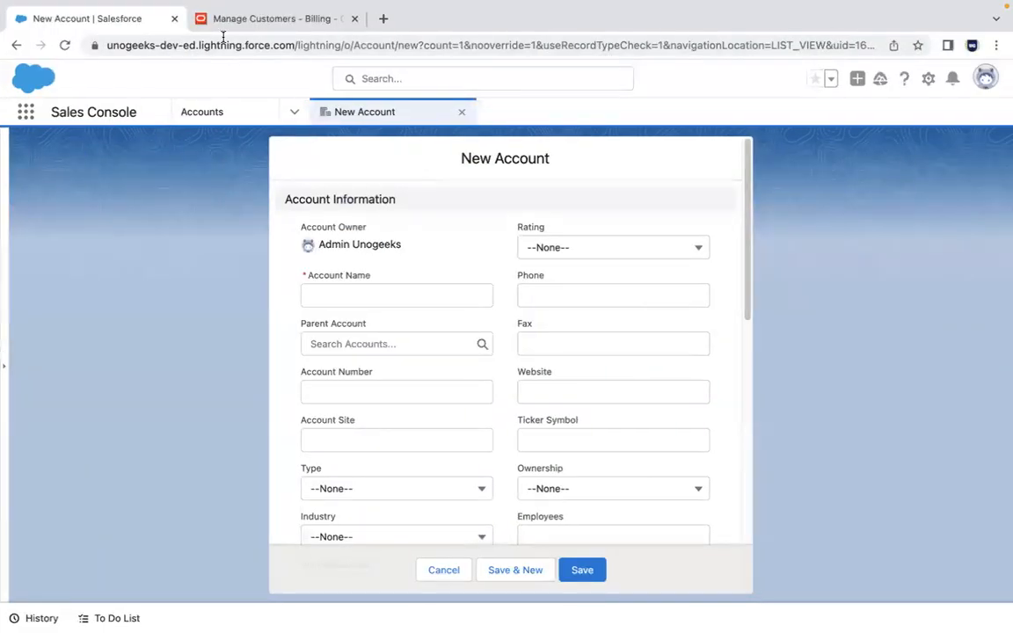
{"action": "left_click", "coordinate": [264, 21]}
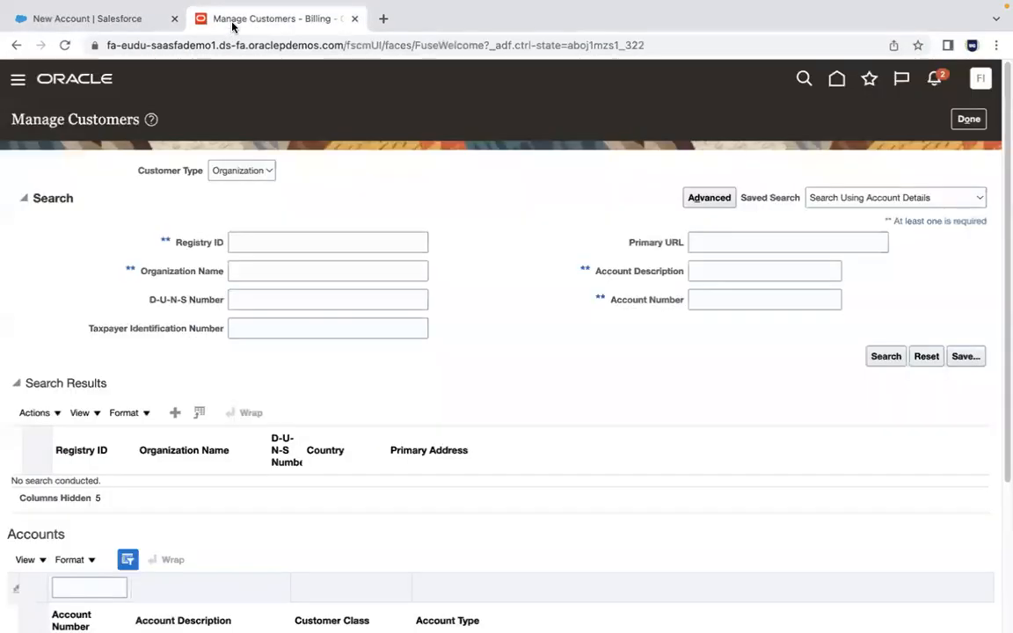
{"action": "left_click", "coordinate": [201, 46]}
{"action": "left_click", "coordinate": [200, 47]}
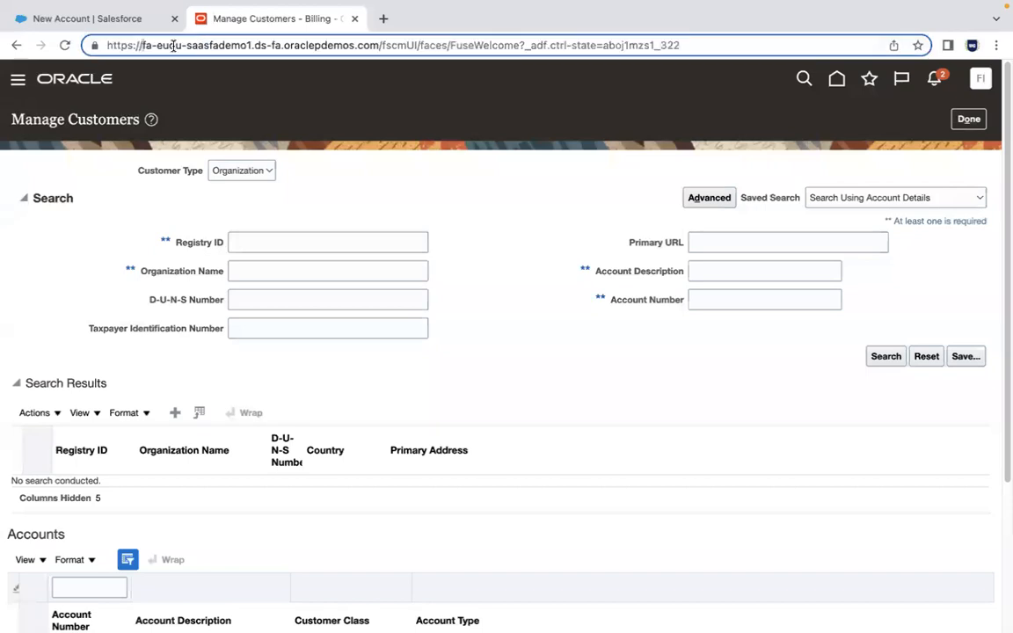
{"action": "left_click", "coordinate": [98, 45]}
{"action": "left_click", "coordinate": [109, 46]}
{"action": "left_click", "coordinate": [378, 44], "text": "shift"}
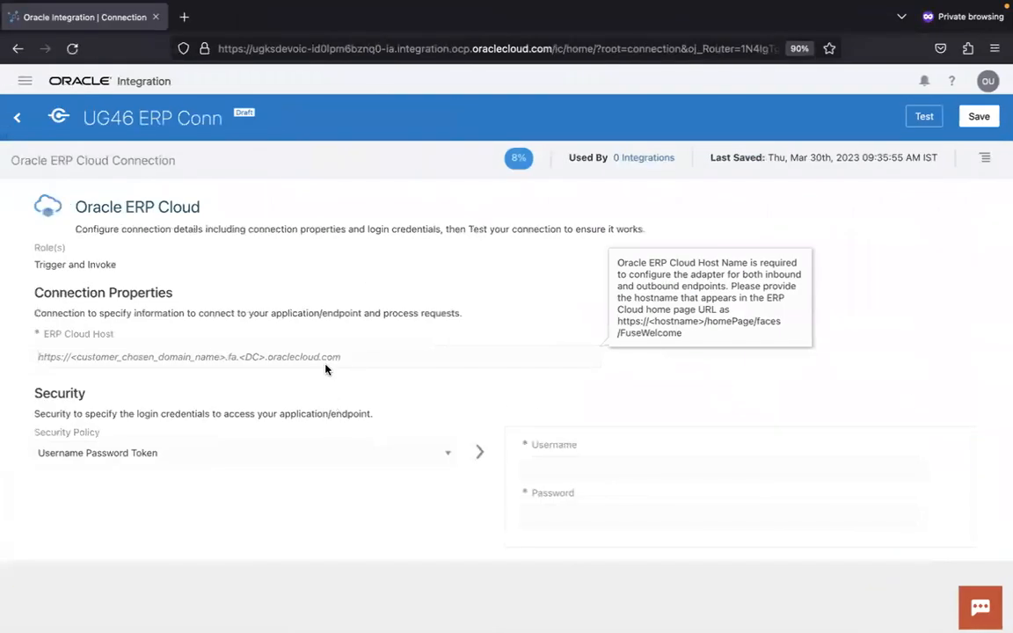
{"action": "type", "text": "https://fa-eudu-saasfademo1.ds-fa.oraclepdemos.com"}
{"action": "key", "text": "BackSpace"}
{"action": "left_click", "coordinate": [534, 468]}
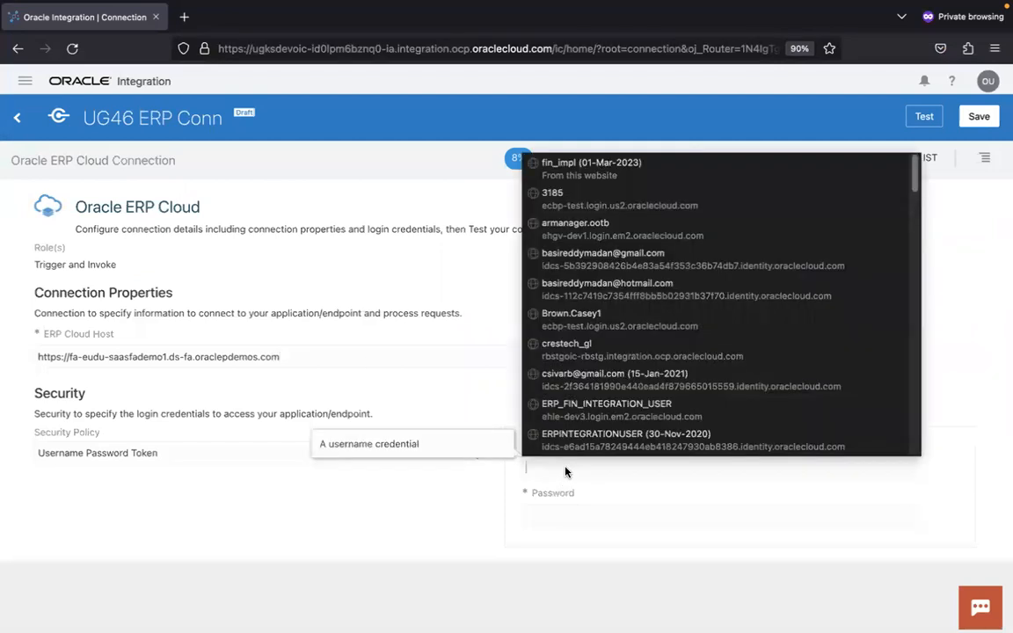
{"action": "type", "text": "fin_impl"}
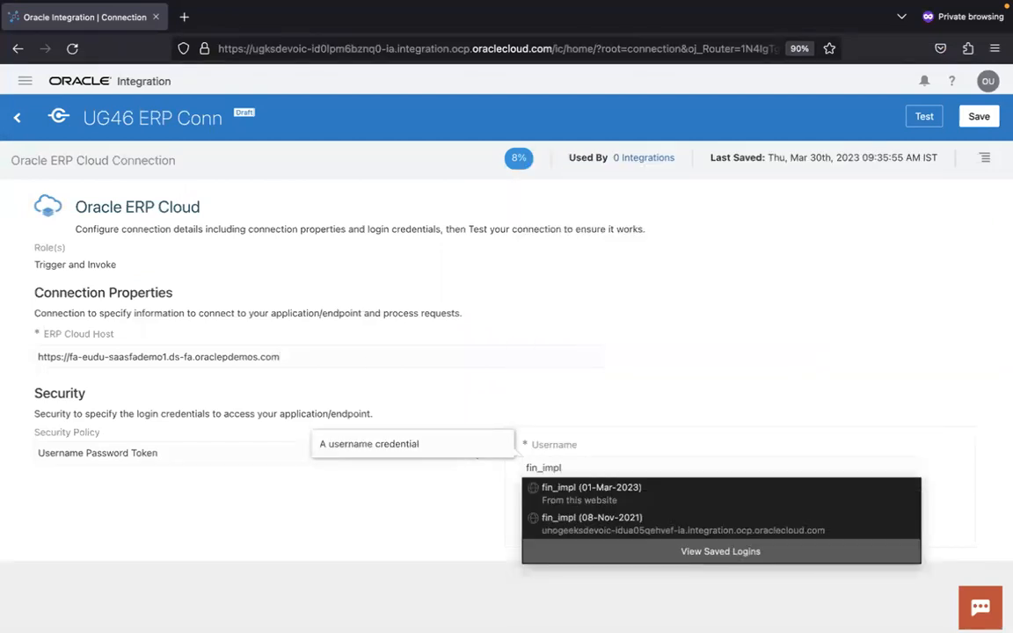
{"action": "left_click", "coordinate": [466, 503]}
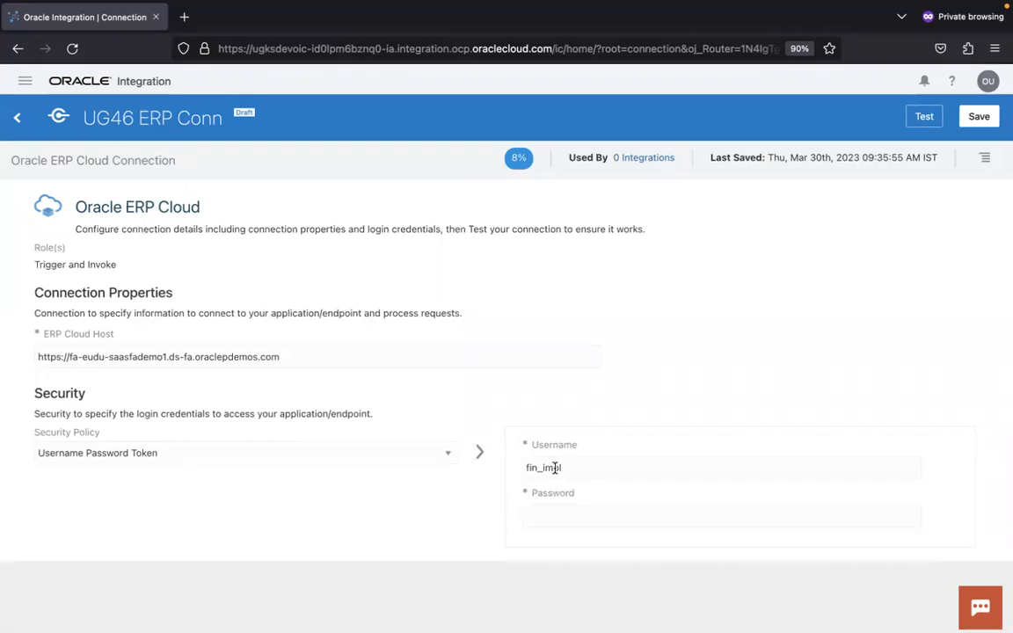
Check the signed-in user on the ERP Cloud page, then paste the account password into the connection and test it
{"action": "key", "text": "ctrl+Right"}
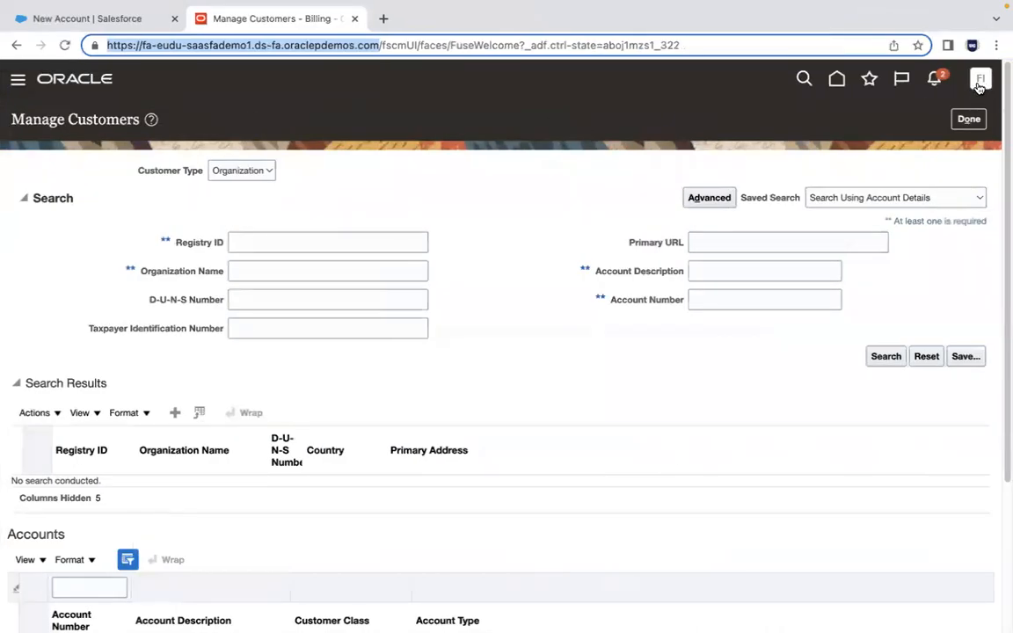
{"action": "key", "text": "ctrl+Left"}
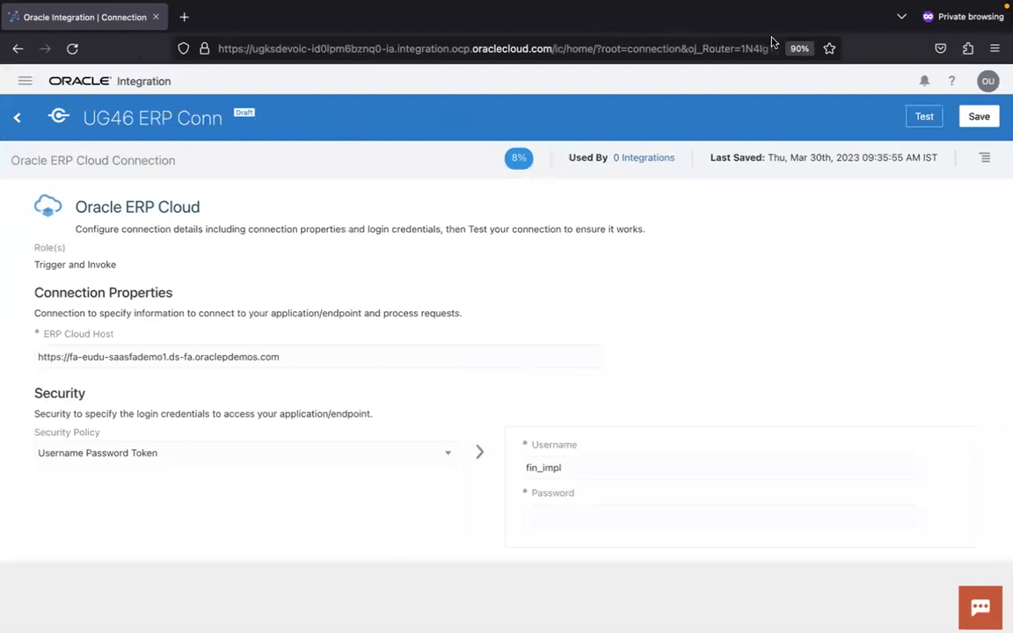
{"action": "key", "text": "super+Tab"}
{"action": "key", "text": "super+Tab"}
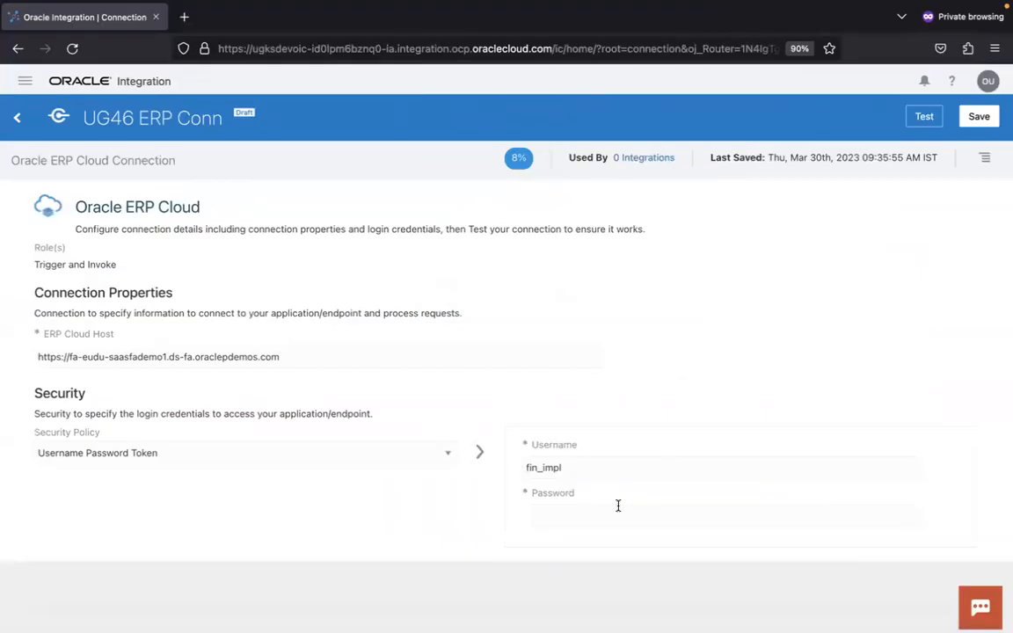
{"action": "left_click", "coordinate": [612, 509]}
{"action": "key", "text": "super+v"}
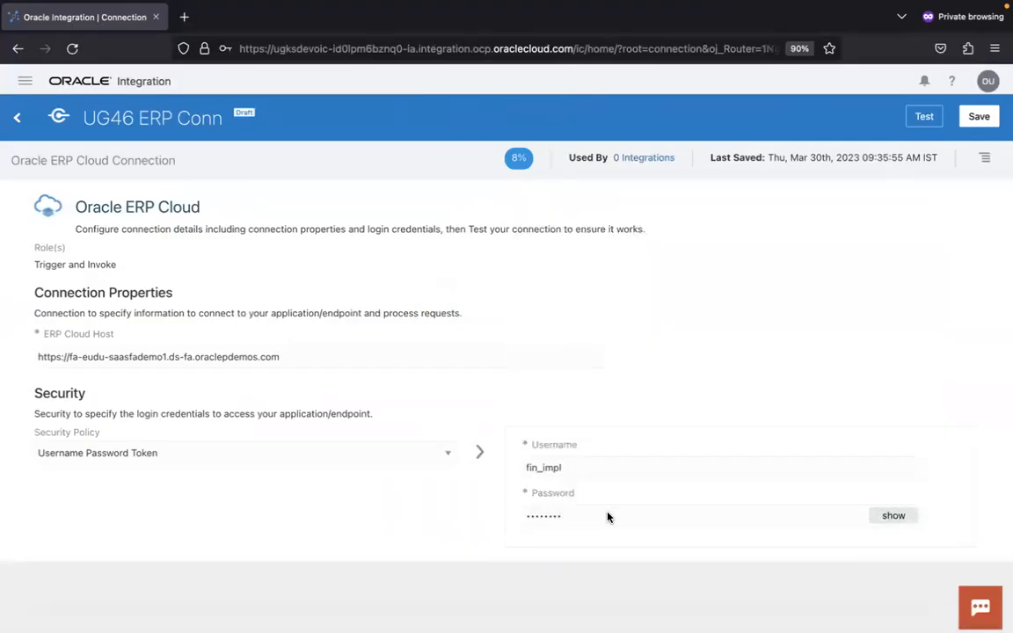
{"action": "left_click", "coordinate": [926, 121]}
Switch to Chrome and view the Manage Customers page and the Salesforce New Account form
{"action": "mouse_move", "coordinate": [283, 600]}
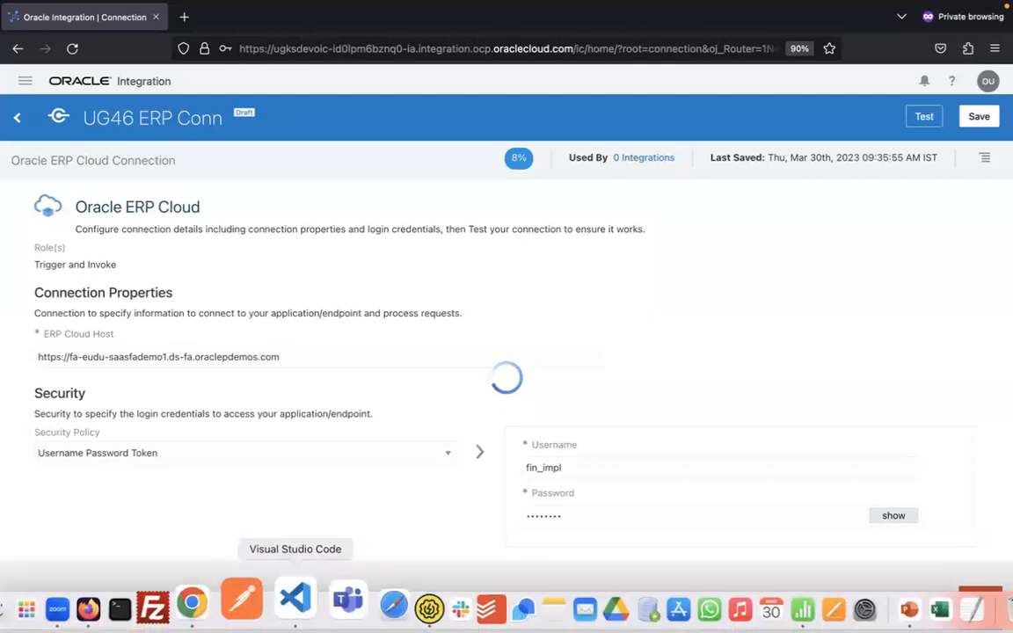
{"action": "left_click", "coordinate": [230, 603]}
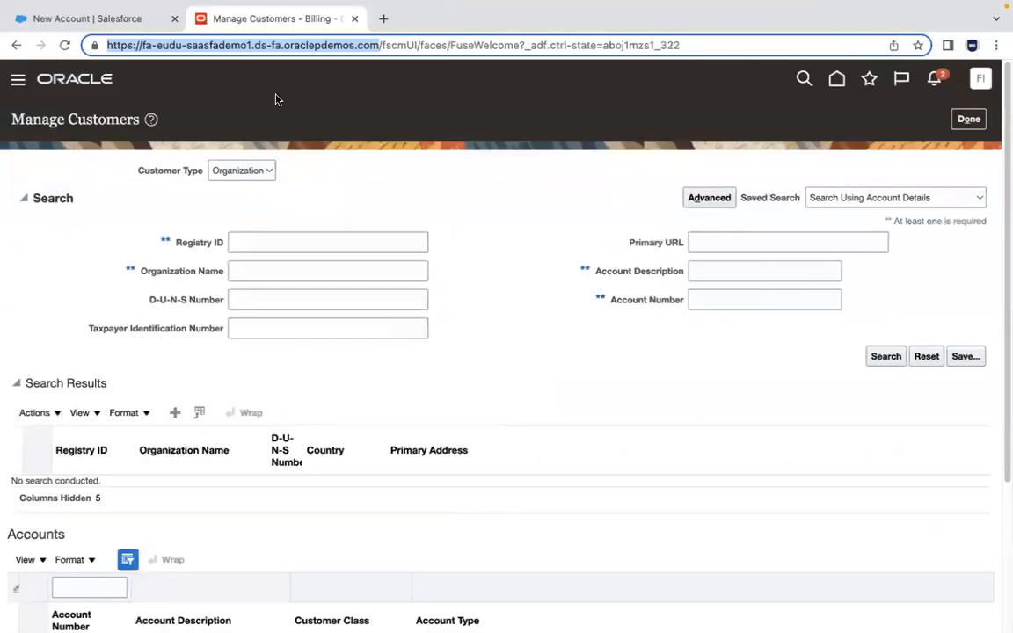
{"action": "left_click", "coordinate": [128, 24]}
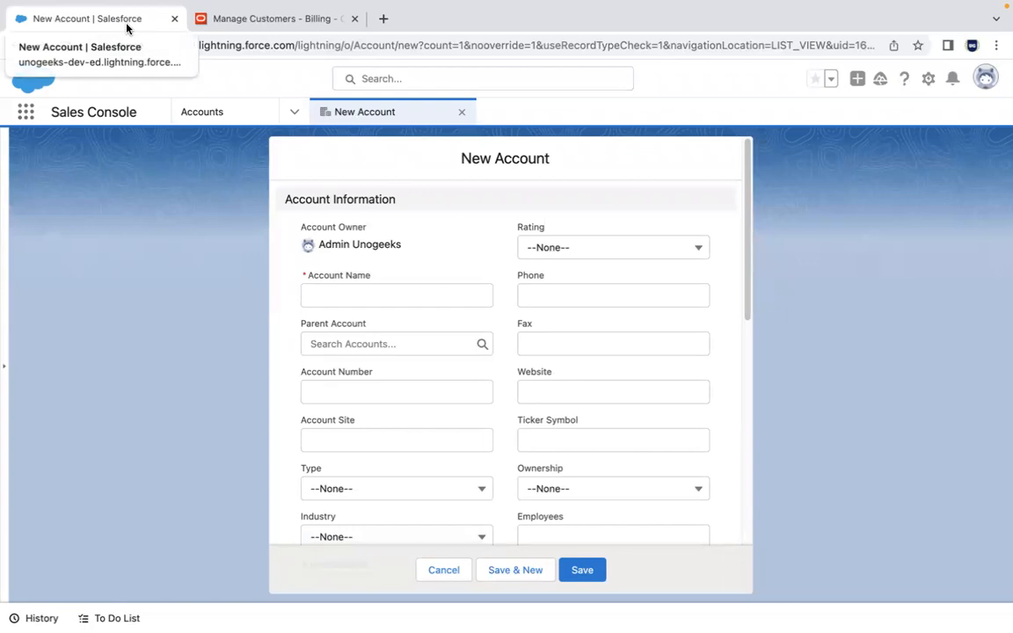
Return to Oracle Integration and exit the UG46 ERP Conn connection, saving its changes
{"action": "key", "text": "super+Tab"}
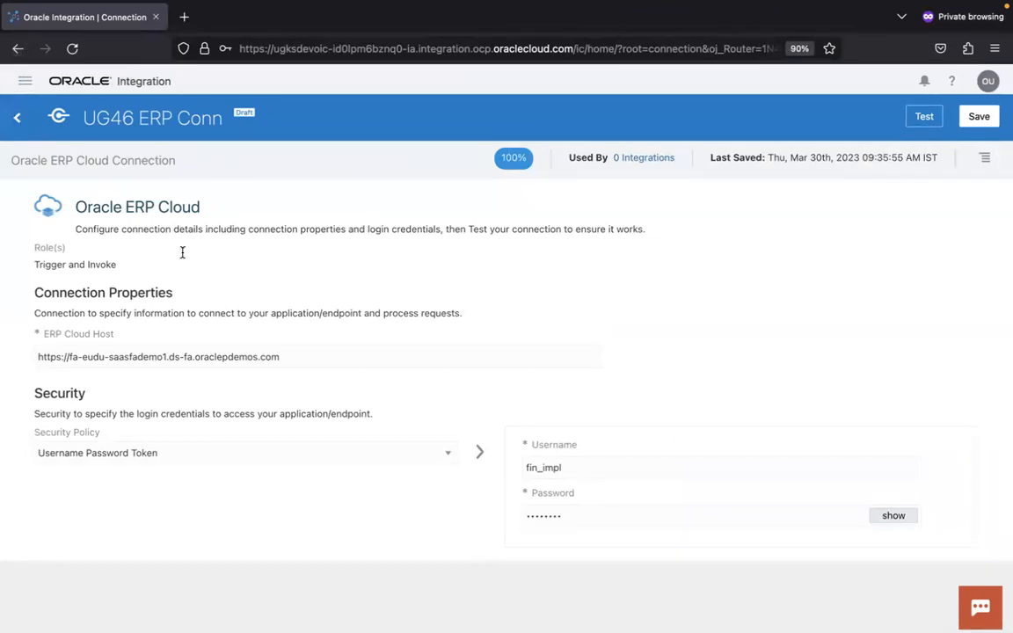
{"action": "left_click", "coordinate": [18, 119]}
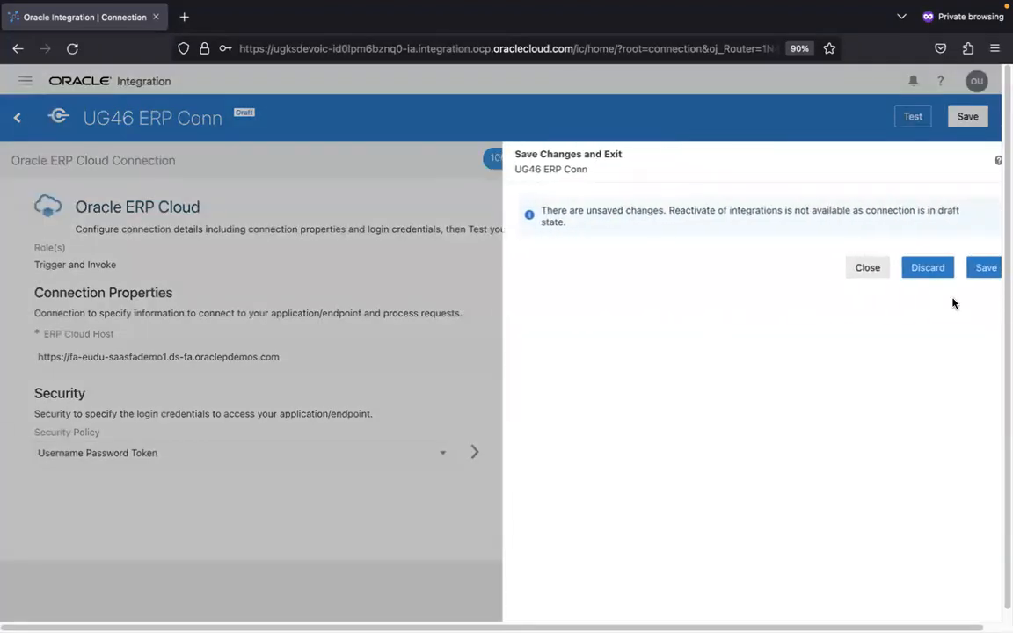
{"action": "left_click", "coordinate": [982, 269]}
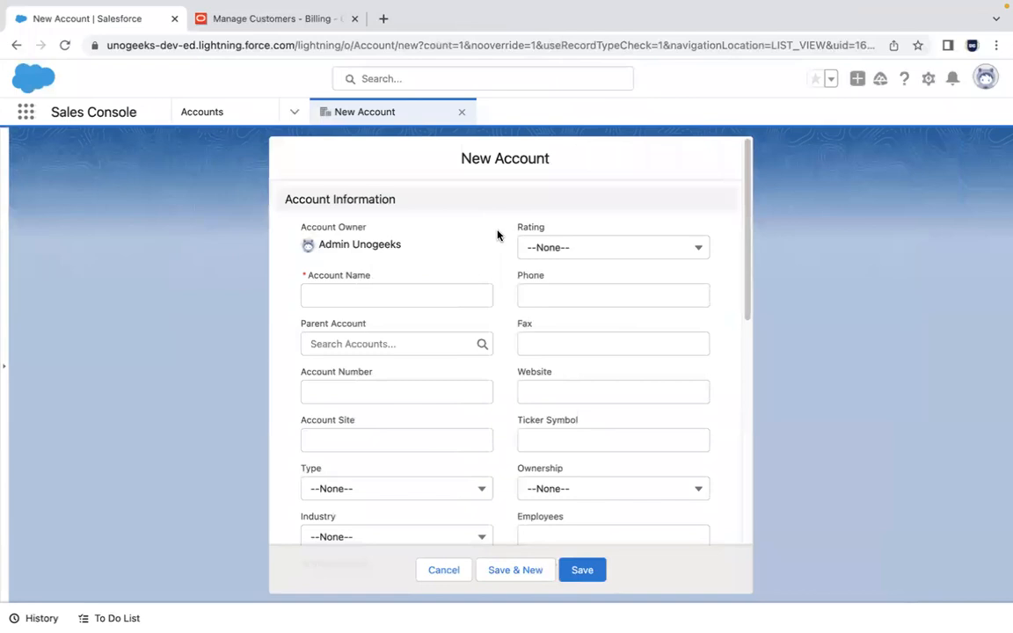
Switch to the PowerPoint slide show, view the Integration Challenges slide, end the show and return to Salesforce in Chrome
{"action": "left_click", "coordinate": [866, 606]}
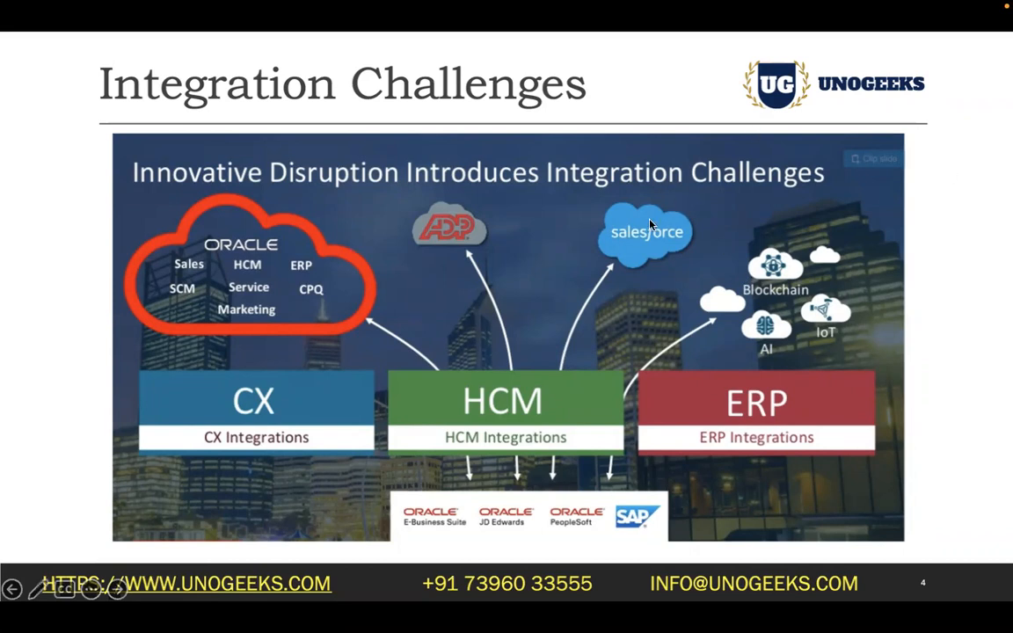
{"action": "key", "text": "Escape"}
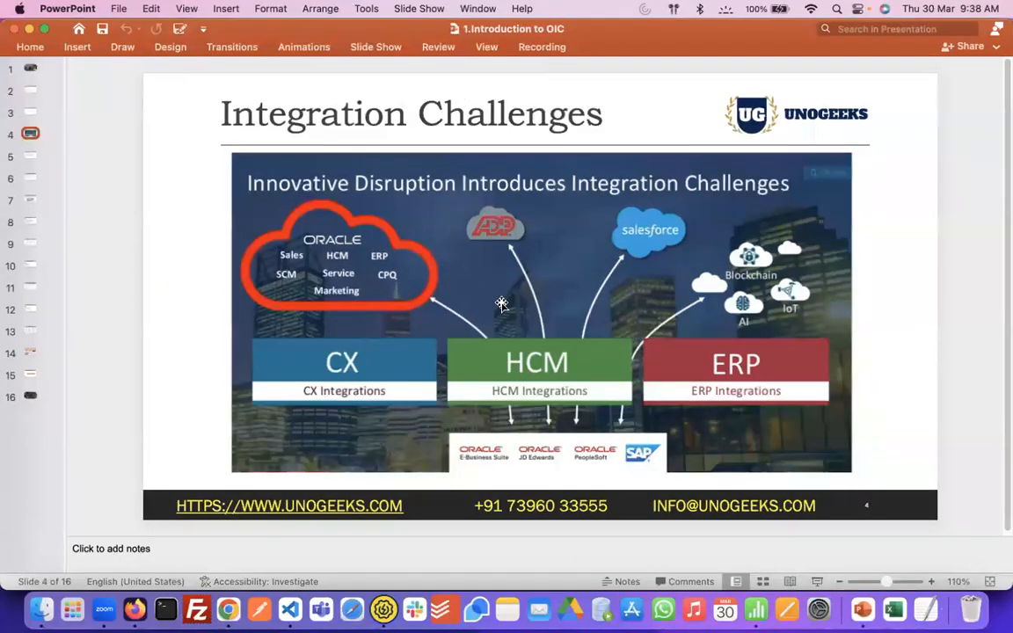
{"action": "key", "text": "super+Tab"}
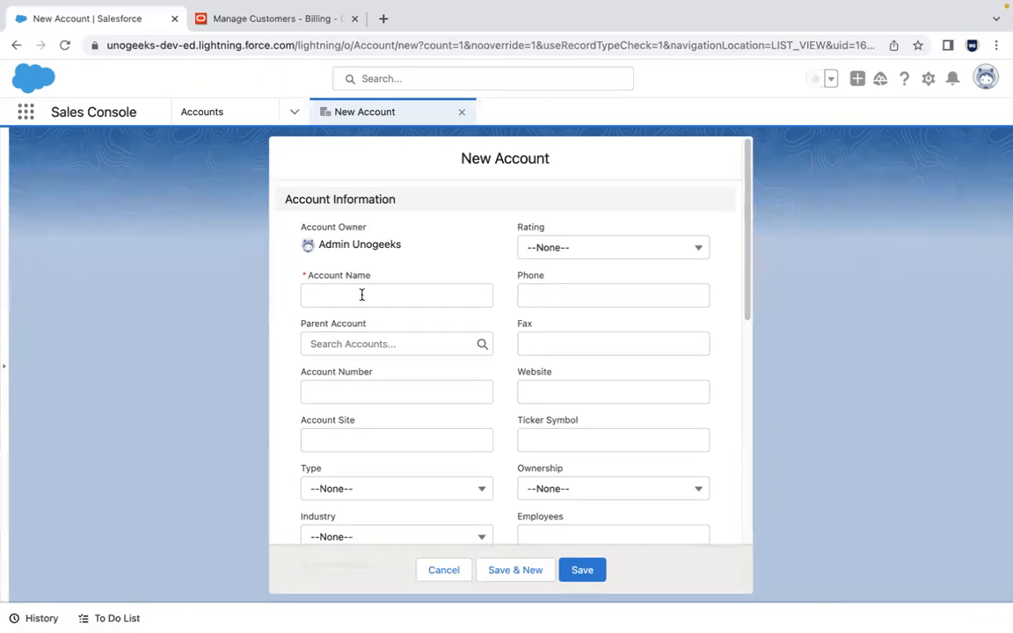
Switch to Oracle Integration in Firefox and view the Integrations list
{"action": "mouse_move", "coordinate": [204, 619]}
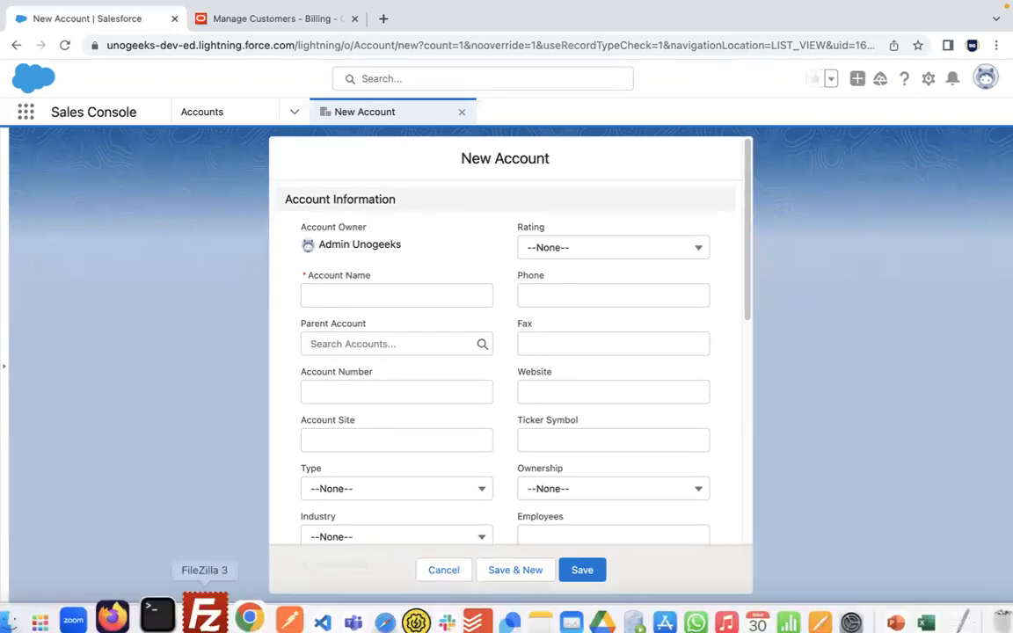
{"action": "left_click", "coordinate": [123, 618]}
{"action": "left_click", "coordinate": [652, 167]}
{"action": "key", "text": "ctrl+Left"}
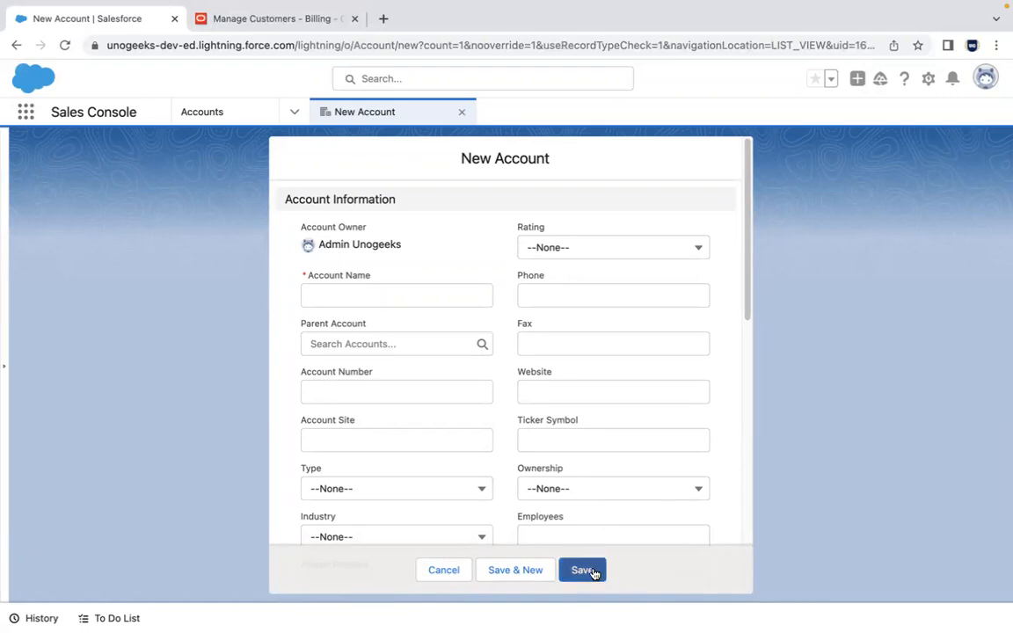
{"action": "key", "text": "super+Tab"}
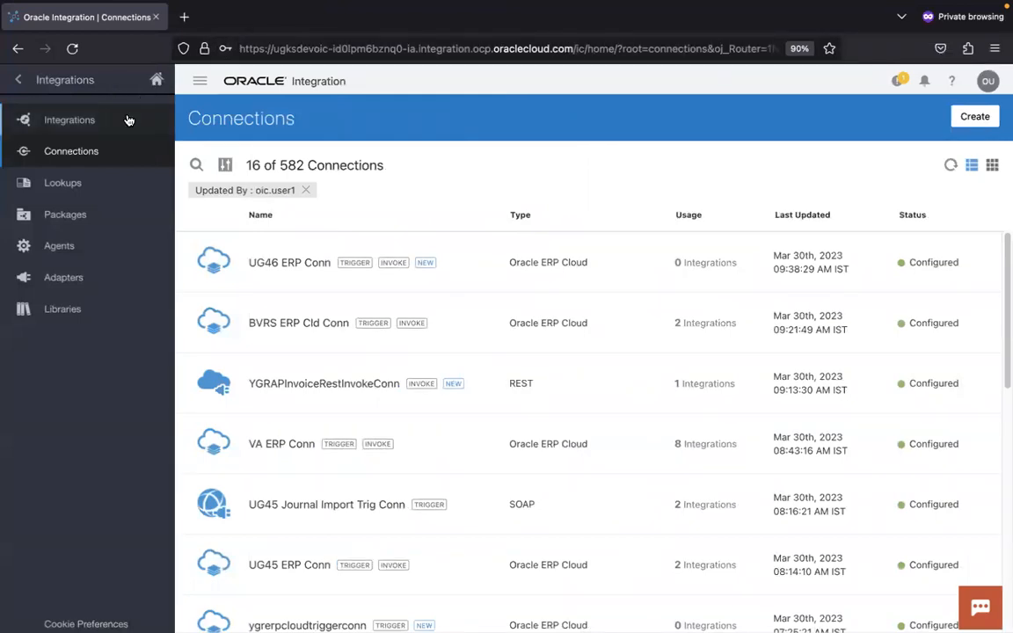
{"action": "left_click", "coordinate": [128, 119]}
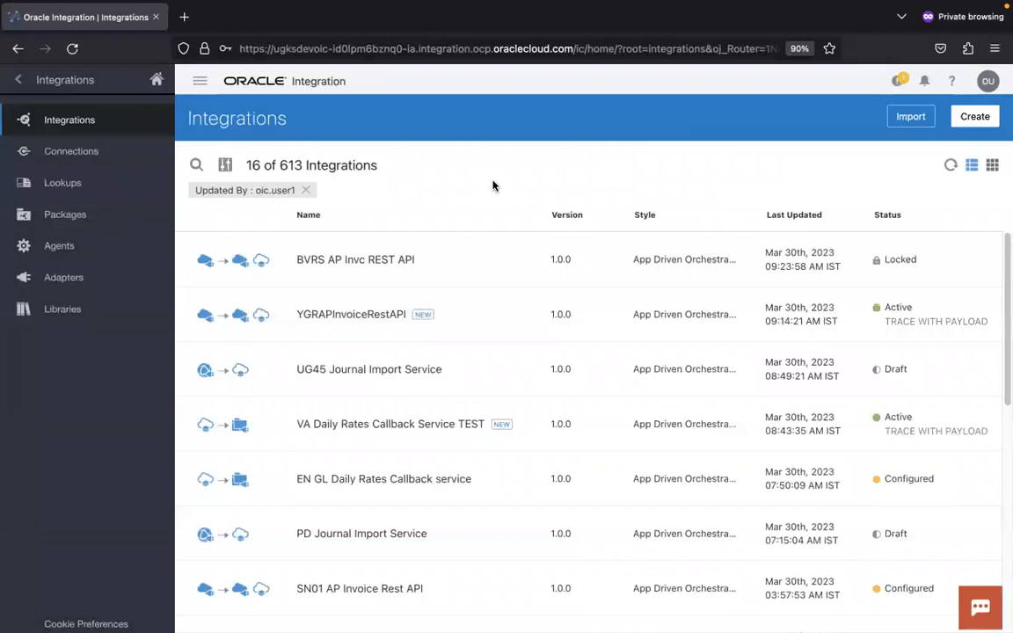
Return to Chrome, log in to Salesforce in a new tab with the saved credentials, and place it beside the New Account tab
{"action": "key", "text": "ctrl+Left"}
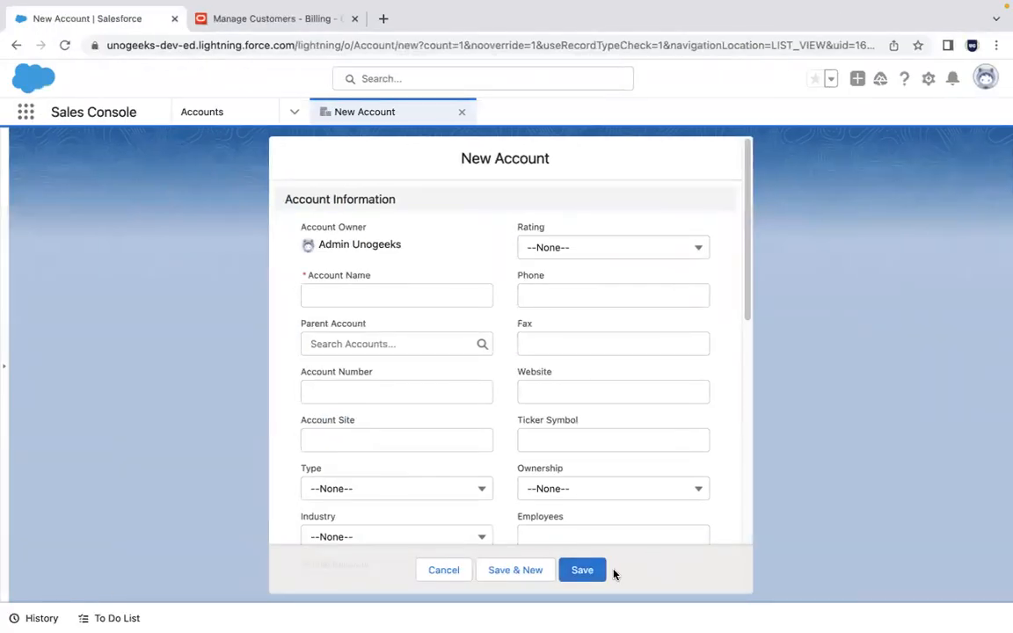
{"action": "left_click", "coordinate": [383, 19]}
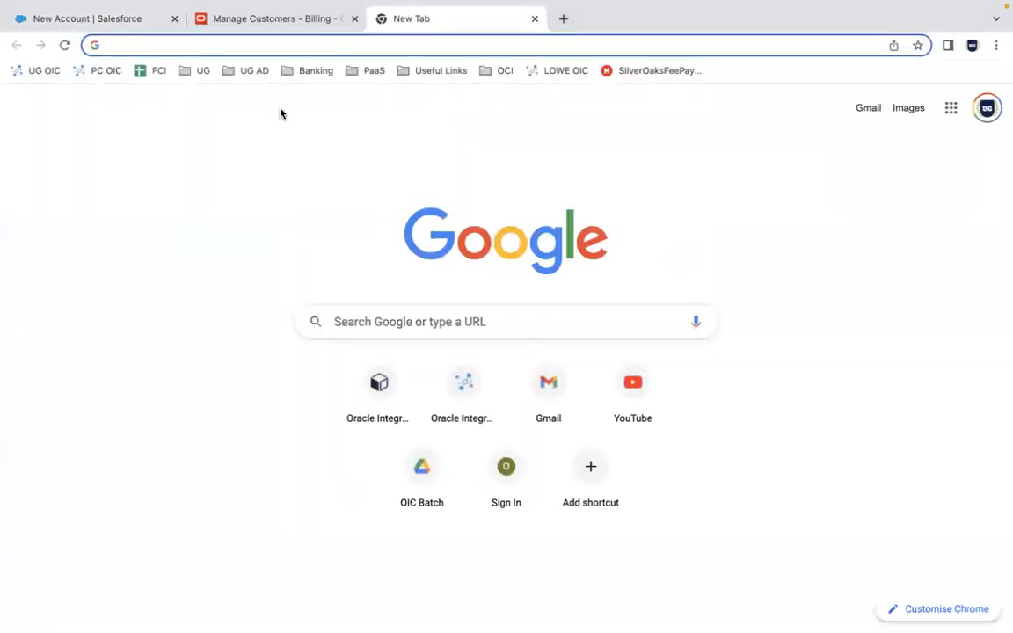
{"action": "type", "text": "login"}
{"action": "key", "text": "Return"}
{"action": "left_click", "coordinate": [266, 394]}
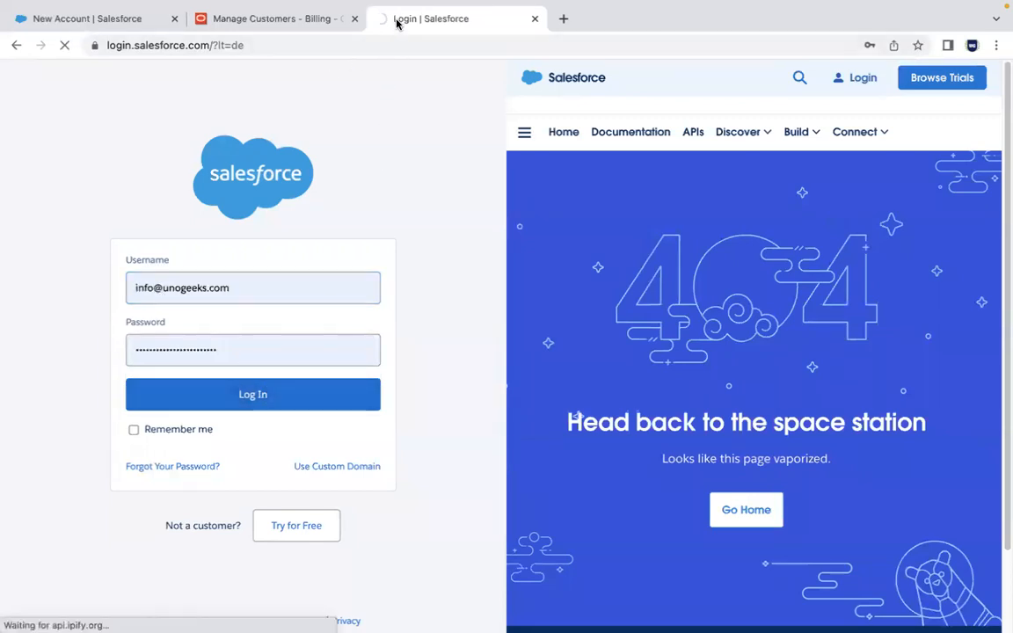
{"action": "left_click_drag", "start_coordinate": [400, 20], "coordinate": [236, 17]}
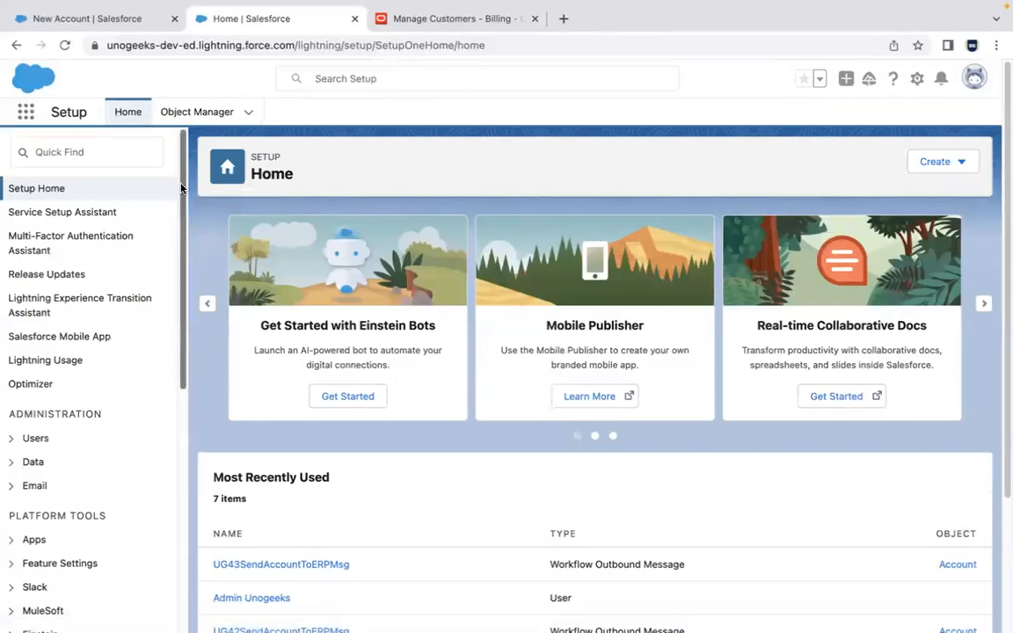
Find the flow list under Process Automation in Salesforce Setup and open the UG43SendAccountToERP flow
{"action": "scroll", "coordinate": [180, 240], "scroll_direction": "down", "scroll_amount": 2}
{"action": "scroll", "coordinate": [180, 240], "scroll_direction": "down", "scroll_amount": 4}
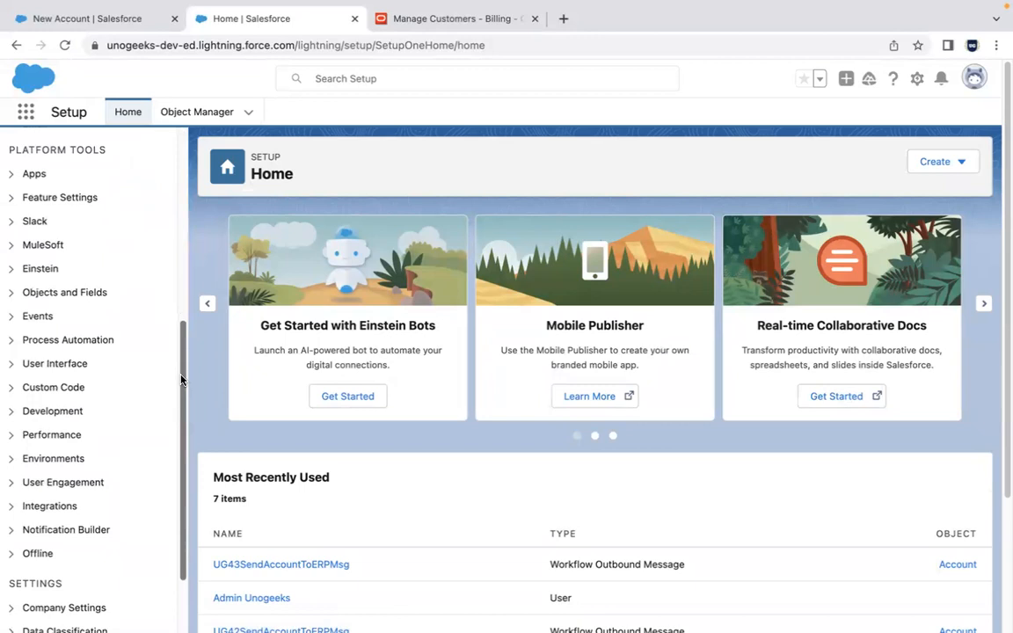
{"action": "left_click", "coordinate": [11, 340]}
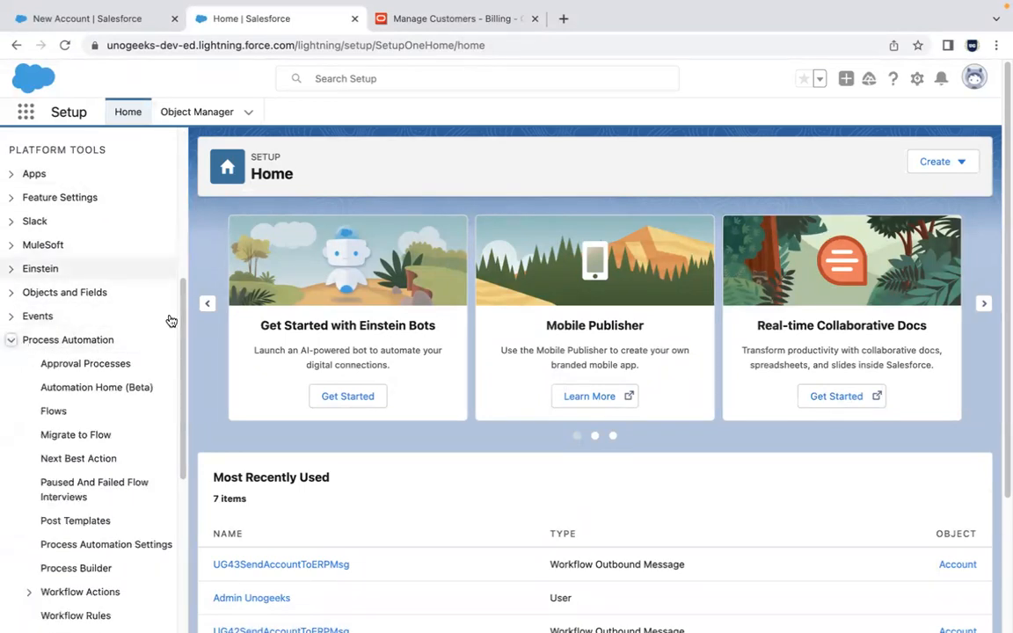
{"action": "scroll", "coordinate": [170, 319], "scroll_direction": "down", "scroll_amount": 3}
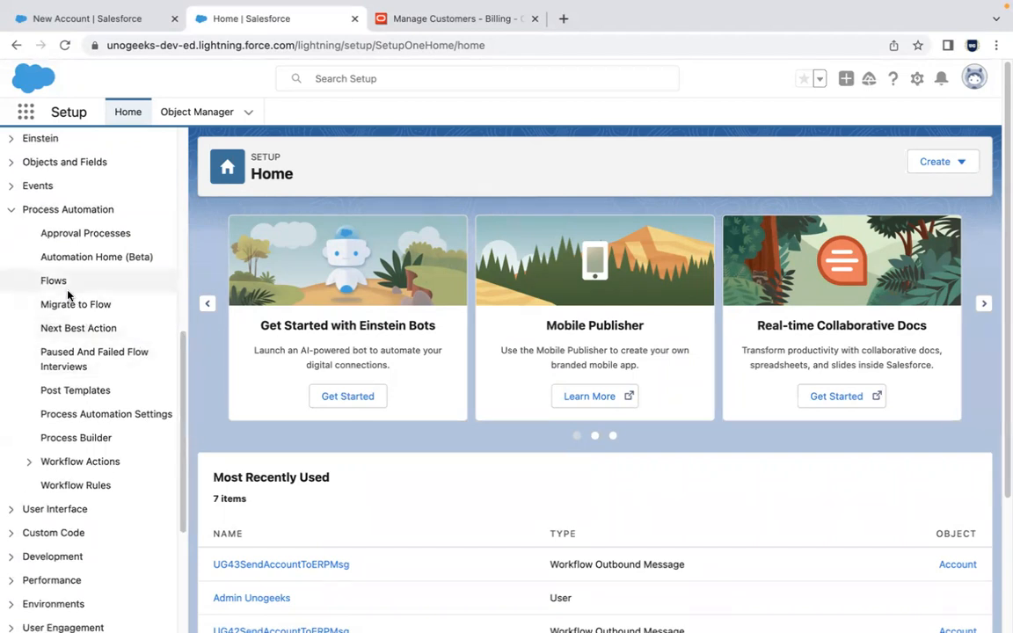
{"action": "left_click", "coordinate": [54, 281]}
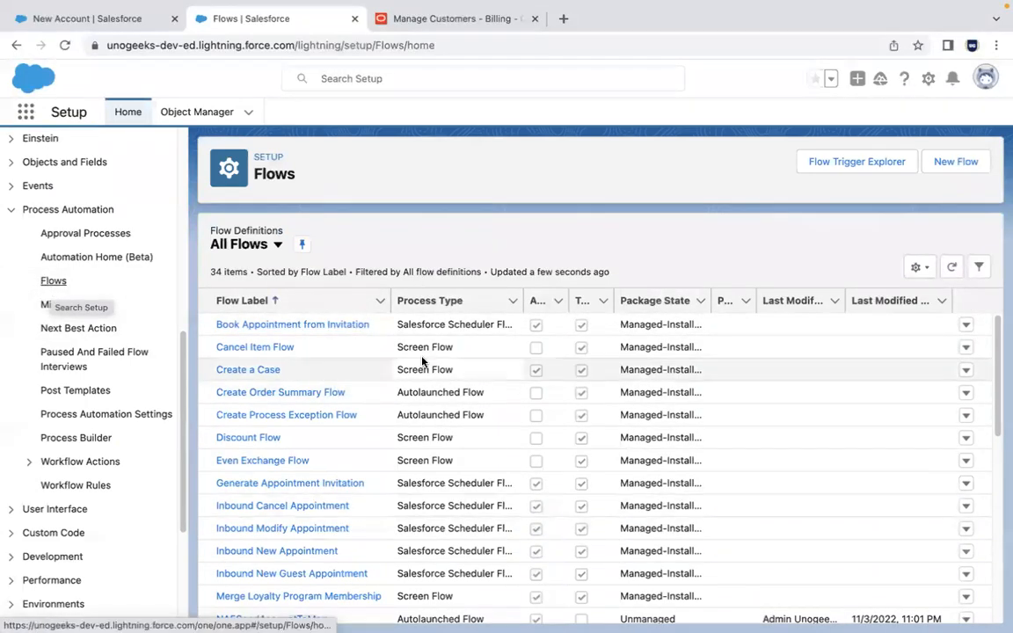
{"action": "left_click_drag", "start_coordinate": [997, 378], "coordinate": [1003, 559]}
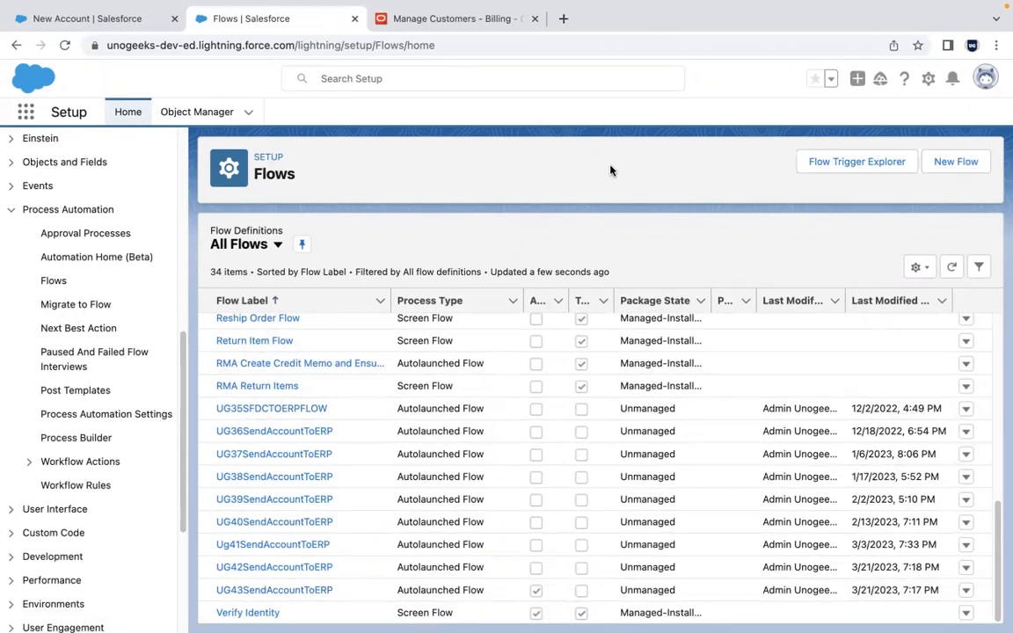
{"action": "left_click", "coordinate": [304, 593]}
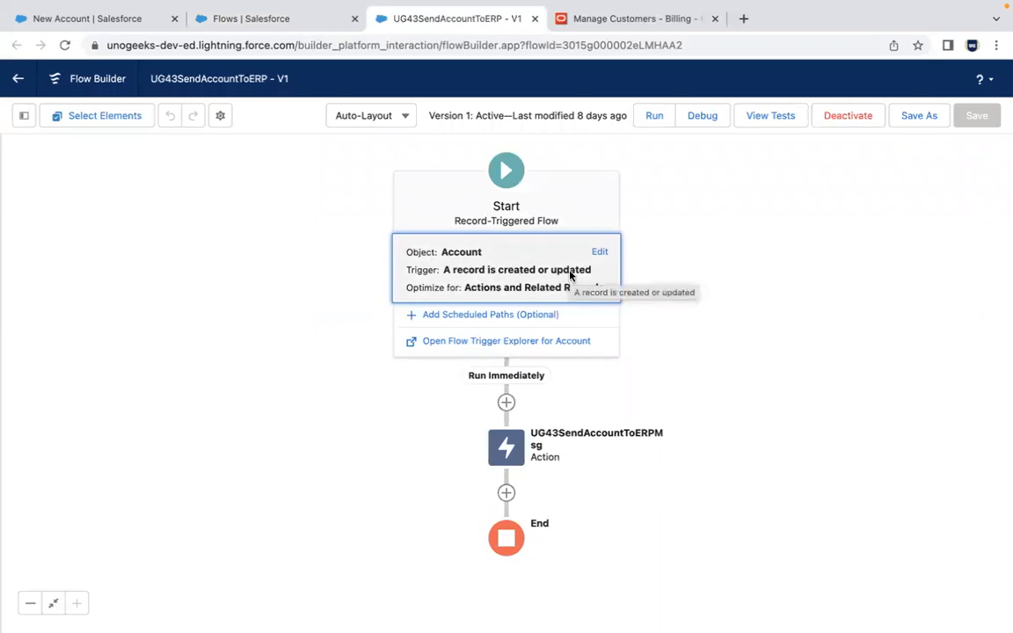
View the New Account form and return to the UG43SendAccountToERP flow to examine its Account record trigger
{"action": "left_click", "coordinate": [119, 21]}
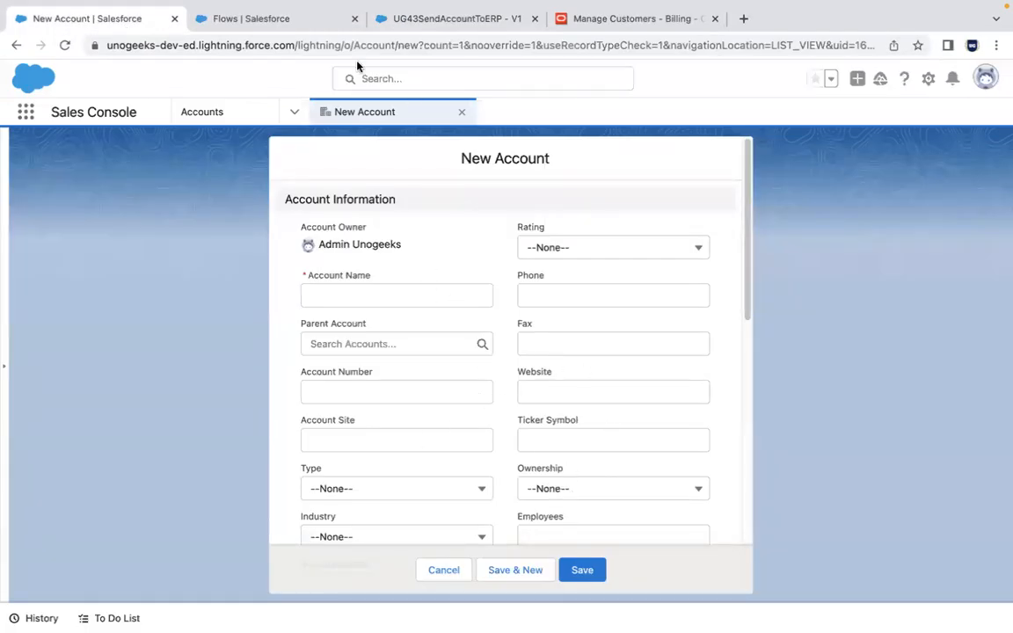
{"action": "left_click", "coordinate": [285, 21]}
{"action": "left_click", "coordinate": [383, 21]}
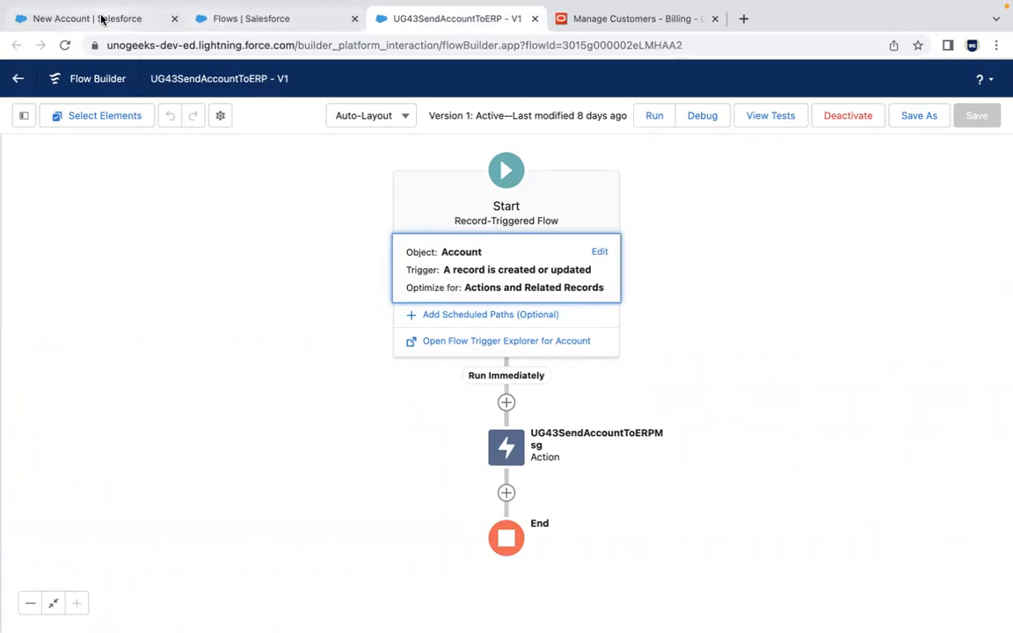
Find the outbound messages under Workflow Actions in Salesforce Setup and open UG43SendAccountToERPMsg
{"action": "left_click", "coordinate": [249, 21]}
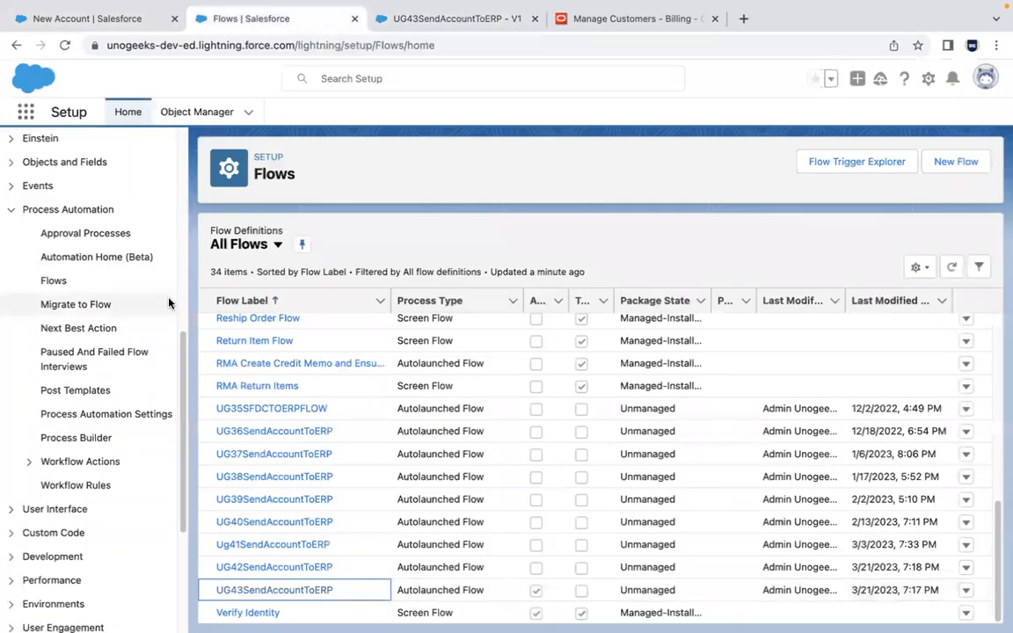
{"action": "left_click", "coordinate": [31, 464]}
{"action": "left_click", "coordinate": [92, 536]}
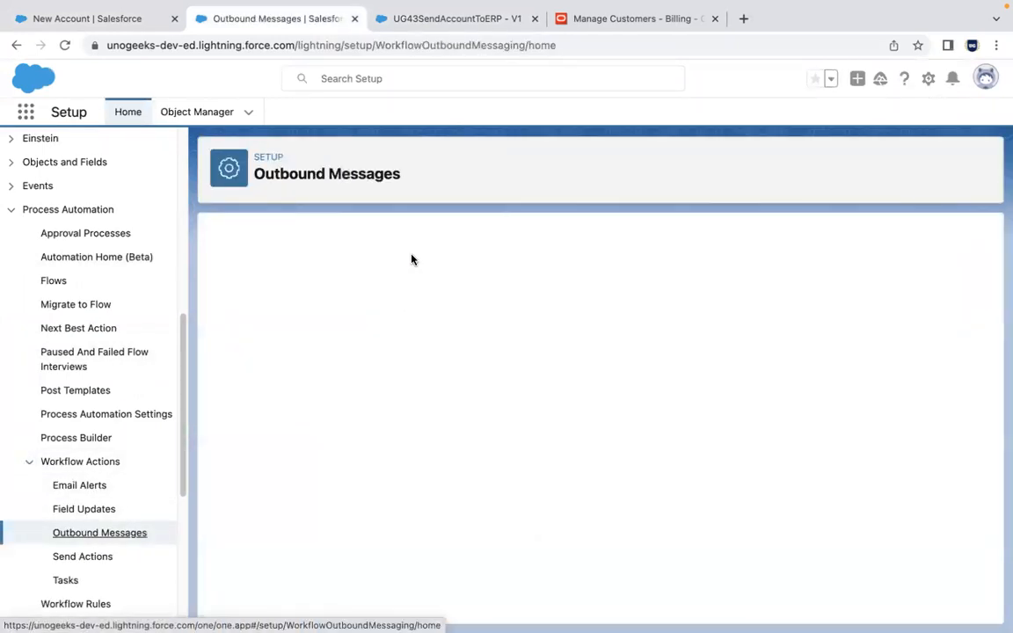
{"action": "left_click_drag", "start_coordinate": [991, 255], "coordinate": [997, 572]}
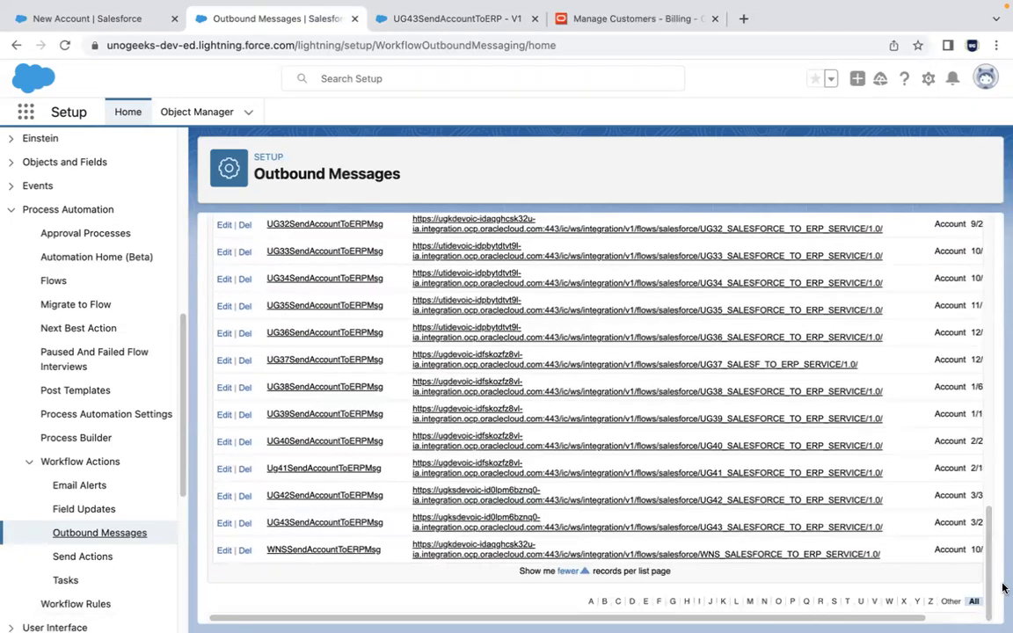
{"action": "left_click", "coordinate": [318, 523]}
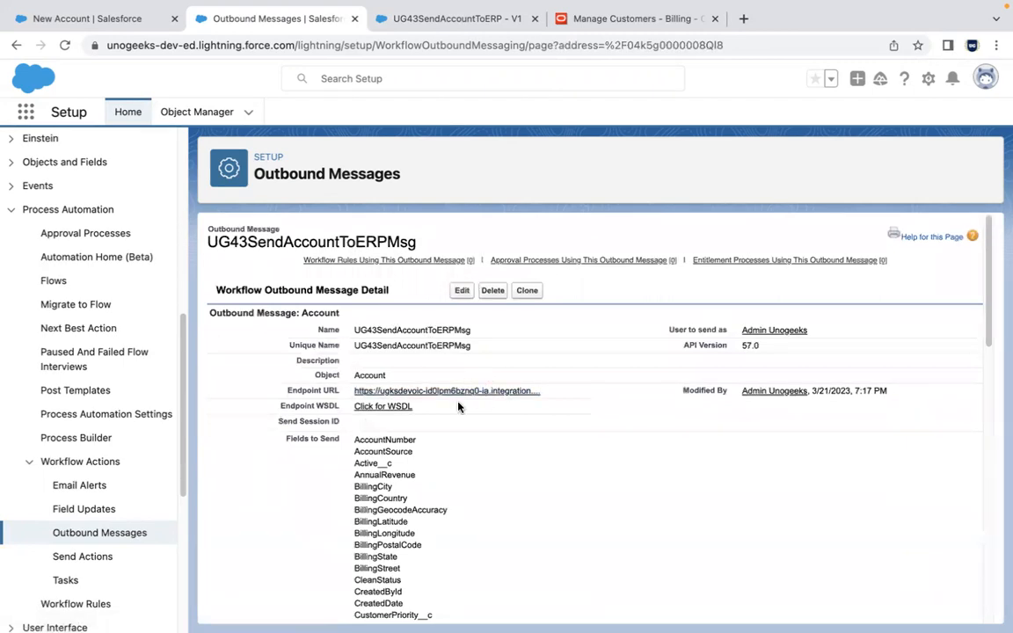
Compare the outbound message's Fields to Send with the New Account form fields and check its endpoint URL
{"action": "left_click_drag", "start_coordinate": [987, 314], "coordinate": [997, 387]}
{"action": "left_click", "coordinate": [77, 17]}
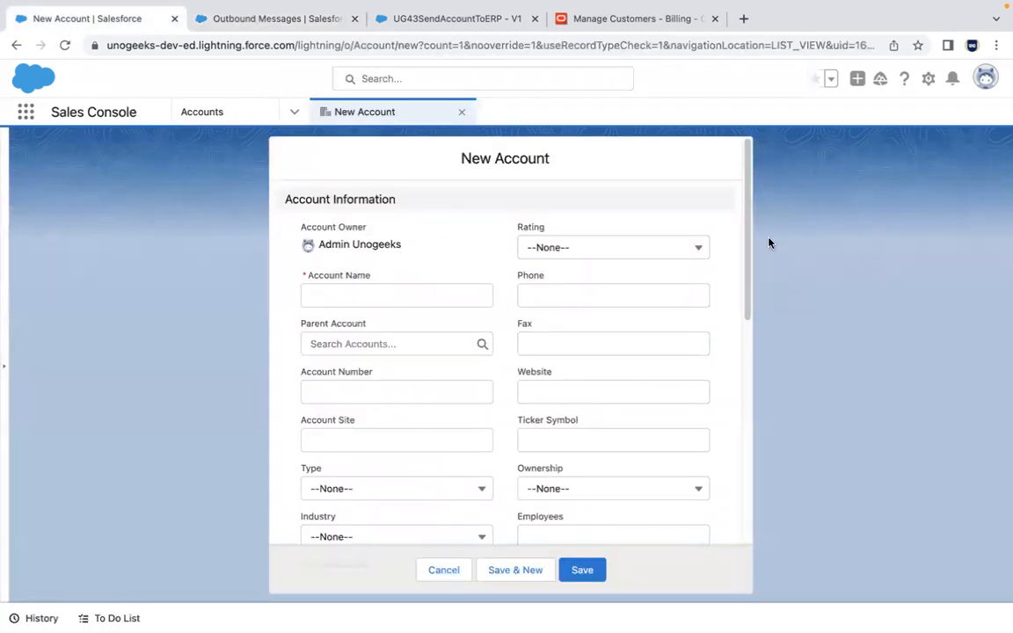
{"action": "left_click_drag", "start_coordinate": [746, 262], "coordinate": [745, 503]}
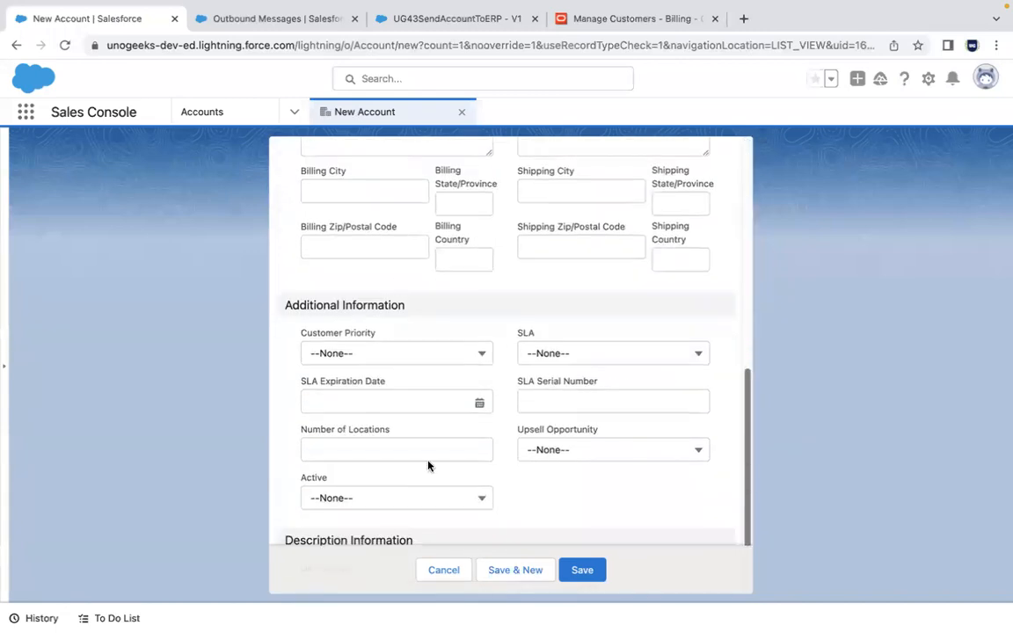
{"action": "left_click", "coordinate": [301, 24]}
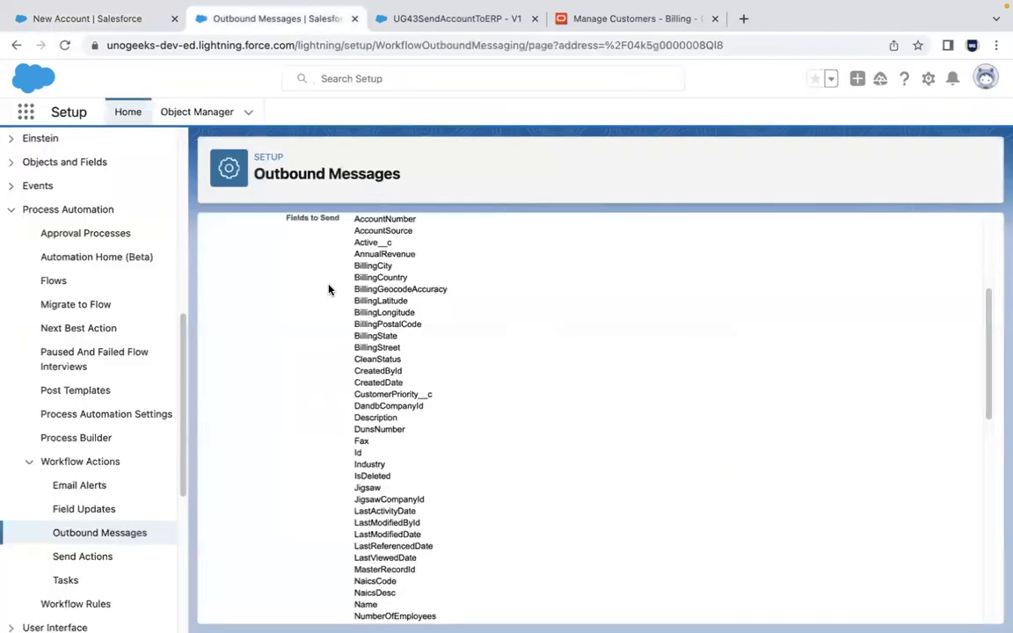
{"action": "left_click_drag", "start_coordinate": [986, 372], "coordinate": [986, 301]}
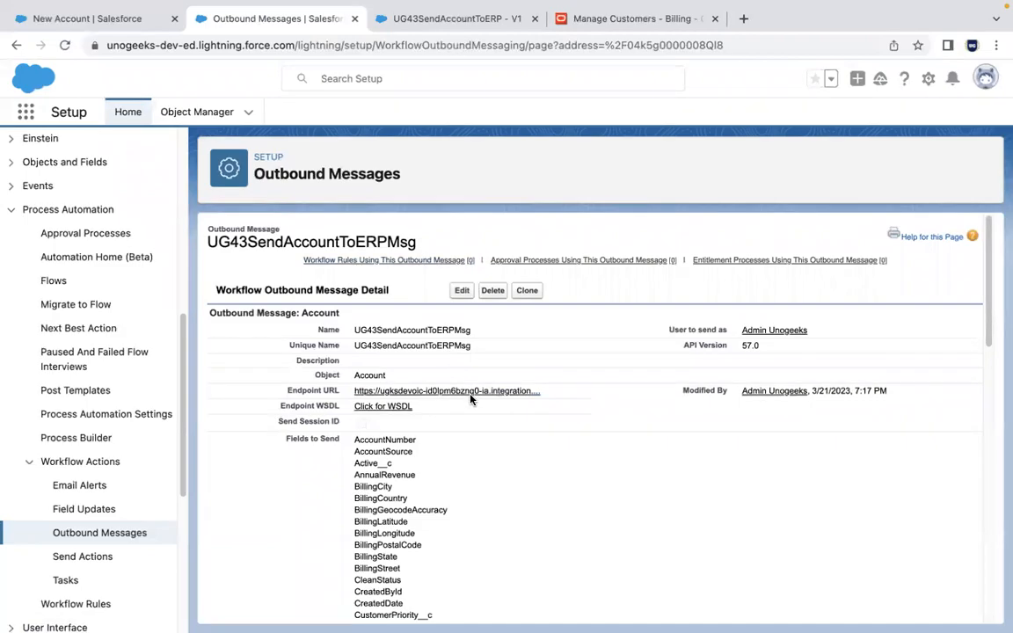
Switch to Oracle Integration, view the connections, and search the integrations for "UG41 Salesforce"
{"action": "key", "text": "super+Tab"}
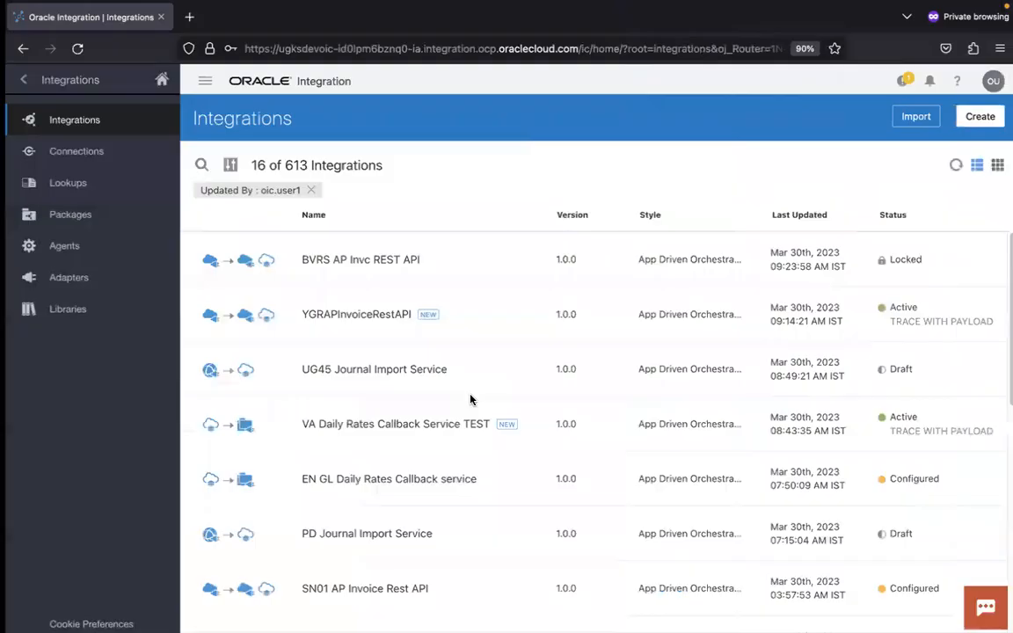
{"action": "left_click", "coordinate": [138, 161]}
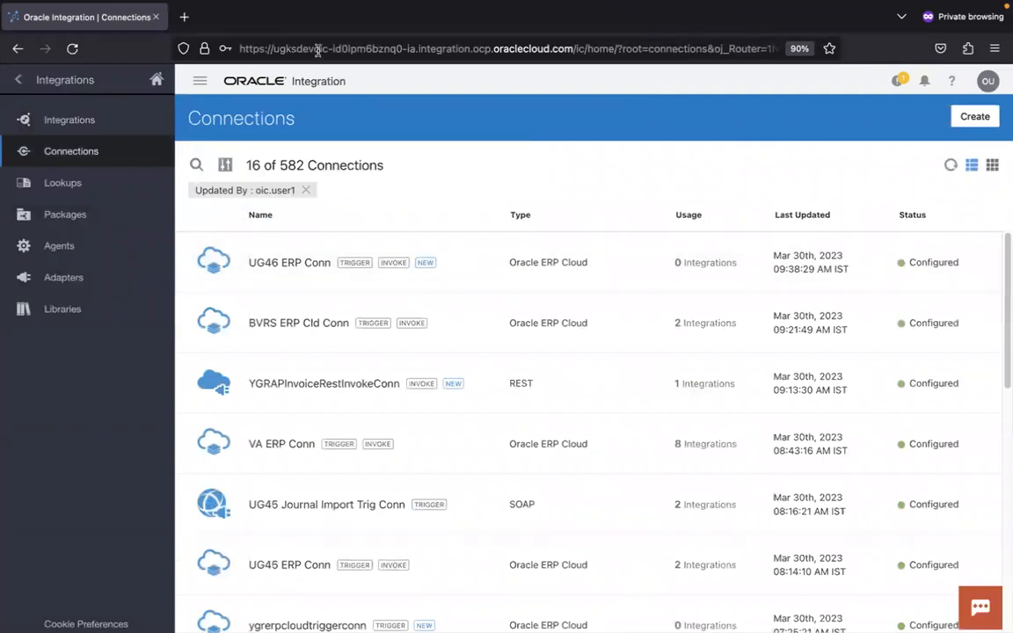
{"action": "left_click", "coordinate": [139, 112]}
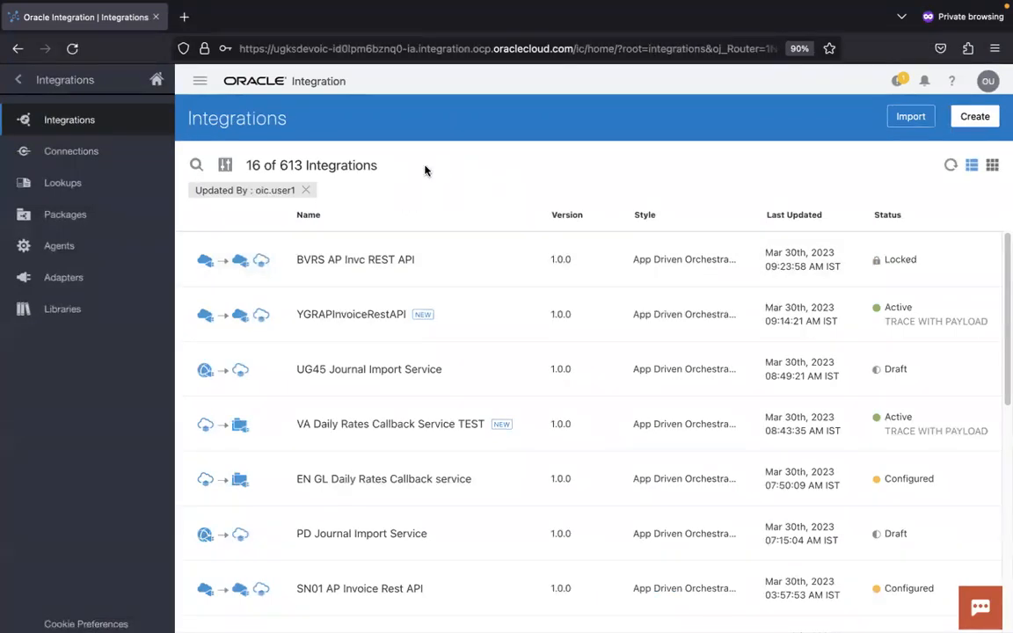
{"action": "left_click", "coordinate": [196, 165]}
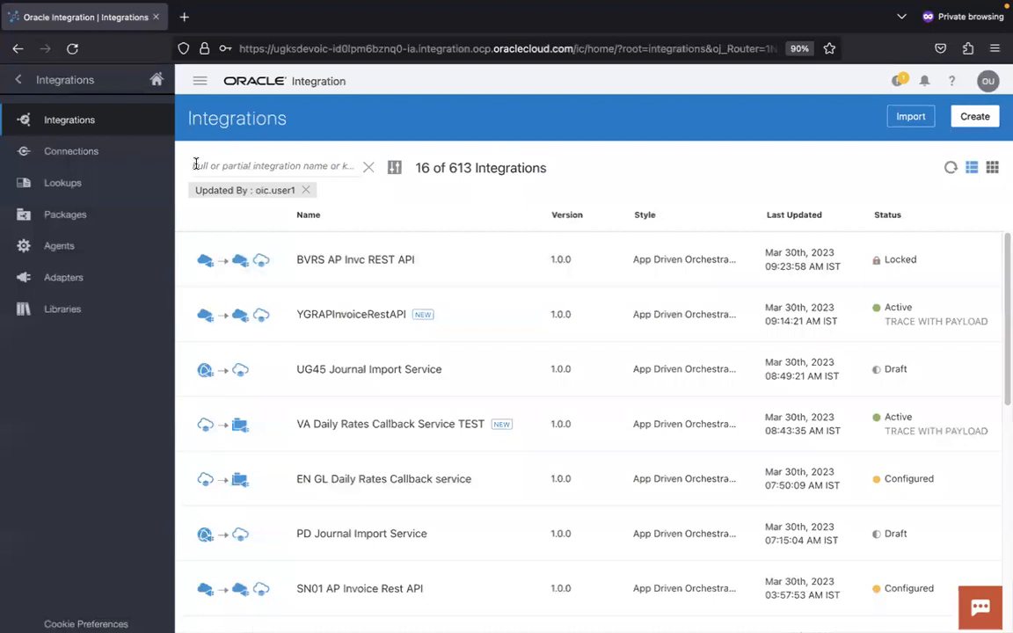
{"action": "type", "text": "UG41 Salesfo"}
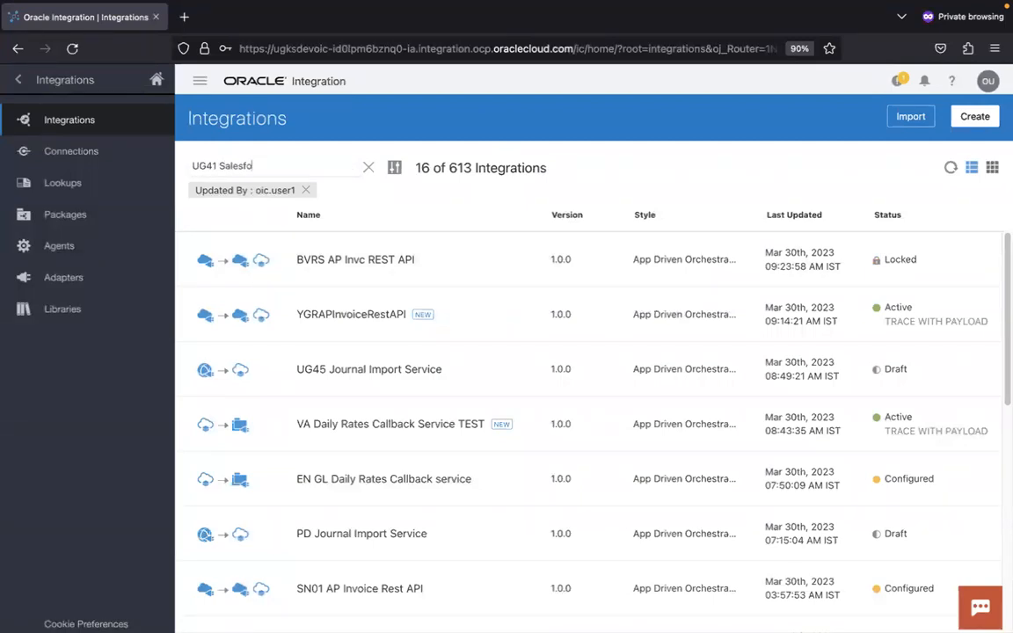
{"action": "type", "text": "rce"}
{"action": "key", "text": "Return"}
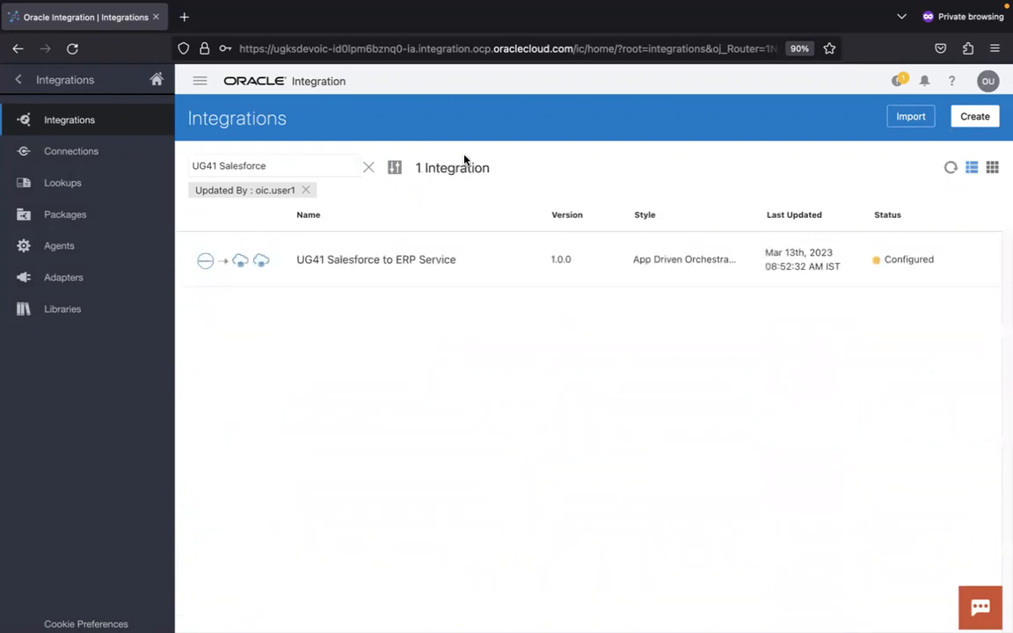
Search the integrations for "UG42 Salesforce" and view the available integration styles without creating an integration
{"action": "left_click", "coordinate": [212, 165]}
{"action": "key", "text": "BackSpace"}
{"action": "type", "text": "2"}
{"action": "key", "text": "Return"}
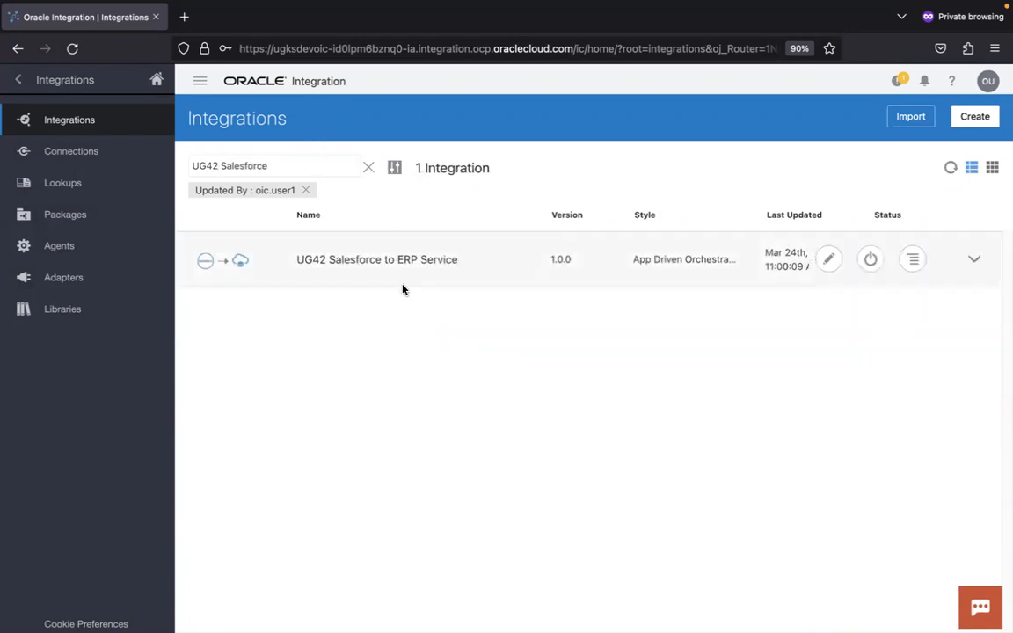
{"action": "mouse_move", "coordinate": [1002, 7]}
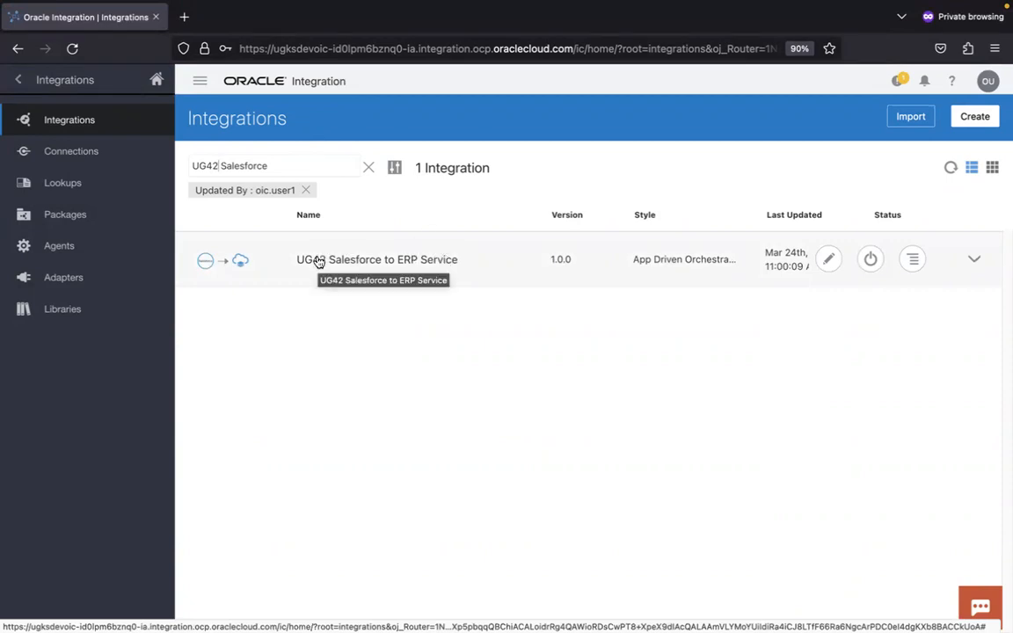
{"action": "left_click", "coordinate": [971, 116]}
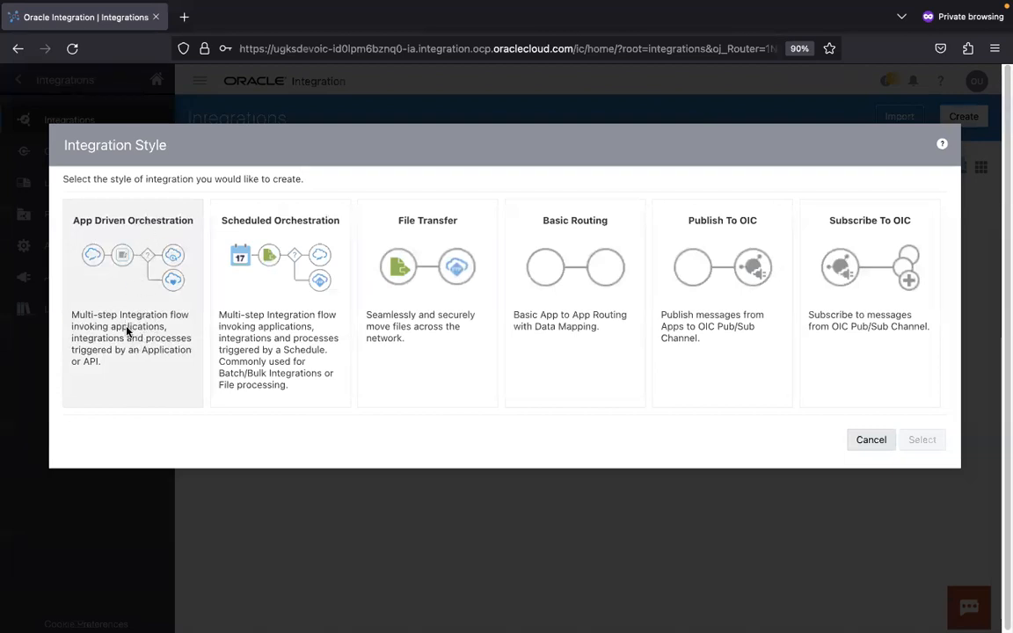
{"action": "left_click", "coordinate": [870, 441]}
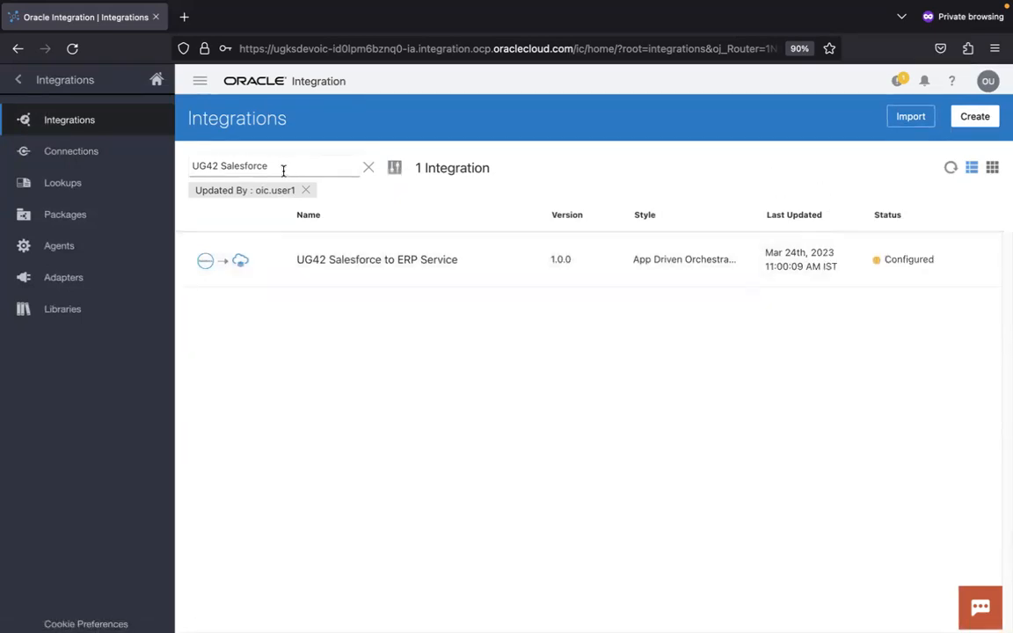
Search the integrations for "UG43 Salesforce"
{"action": "left_click", "coordinate": [218, 165]}
{"action": "key", "text": "BackSpace"}
{"action": "type", "text": "3"}
{"action": "key", "text": "Return"}
{"action": "mouse_move", "coordinate": [861, 262]}
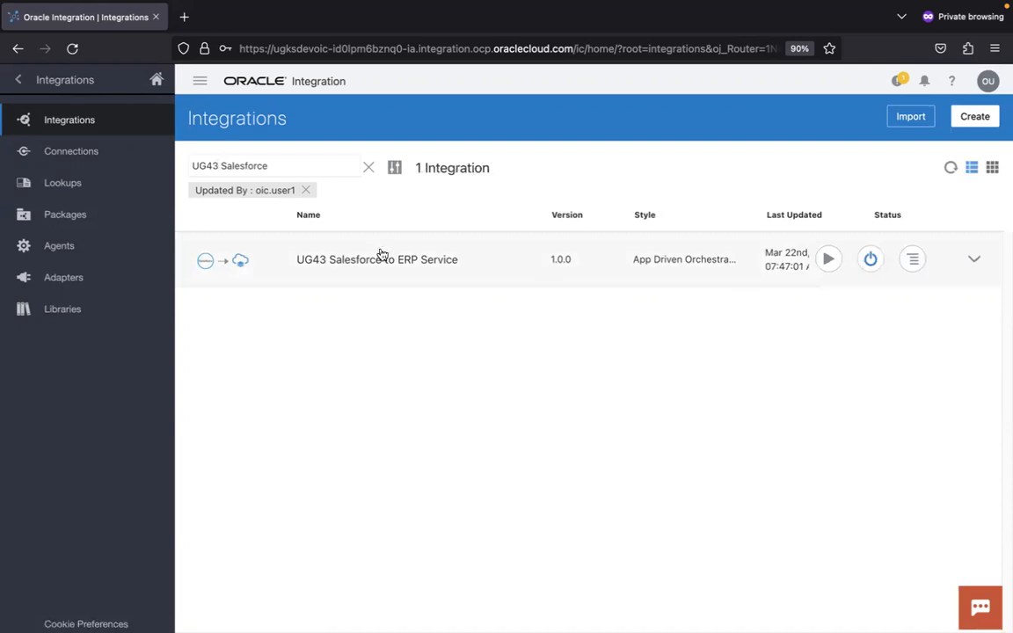
View the UG43 Salesforce to ERP Service endpoint URL, and switch to Salesforce to review the New Account form, UG43SendAccountToERP flow and outbound message
{"action": "left_click", "coordinate": [830, 261]}
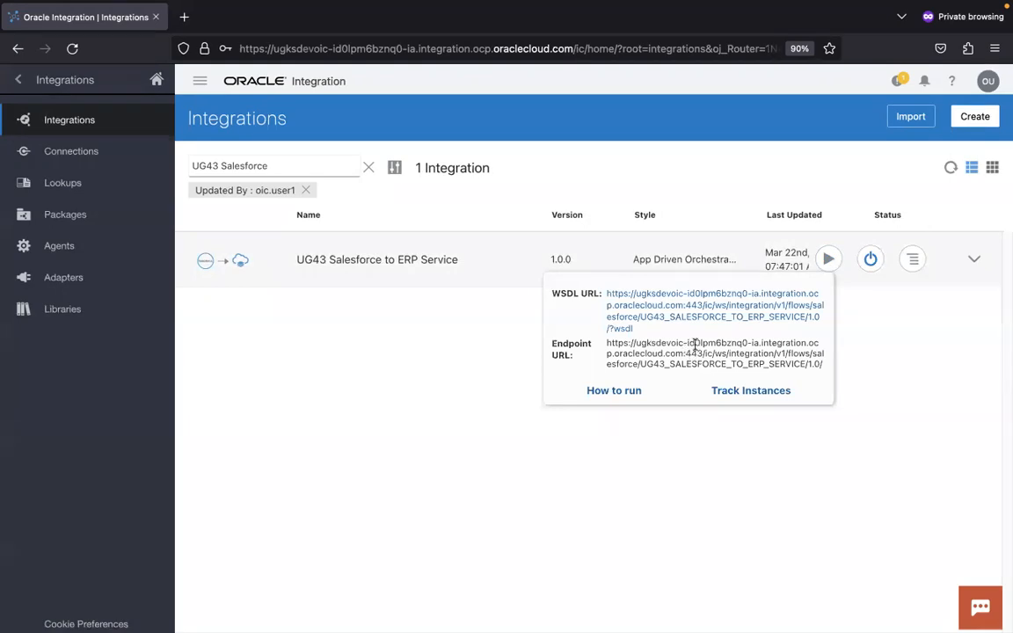
{"action": "key", "text": "super+Tab"}
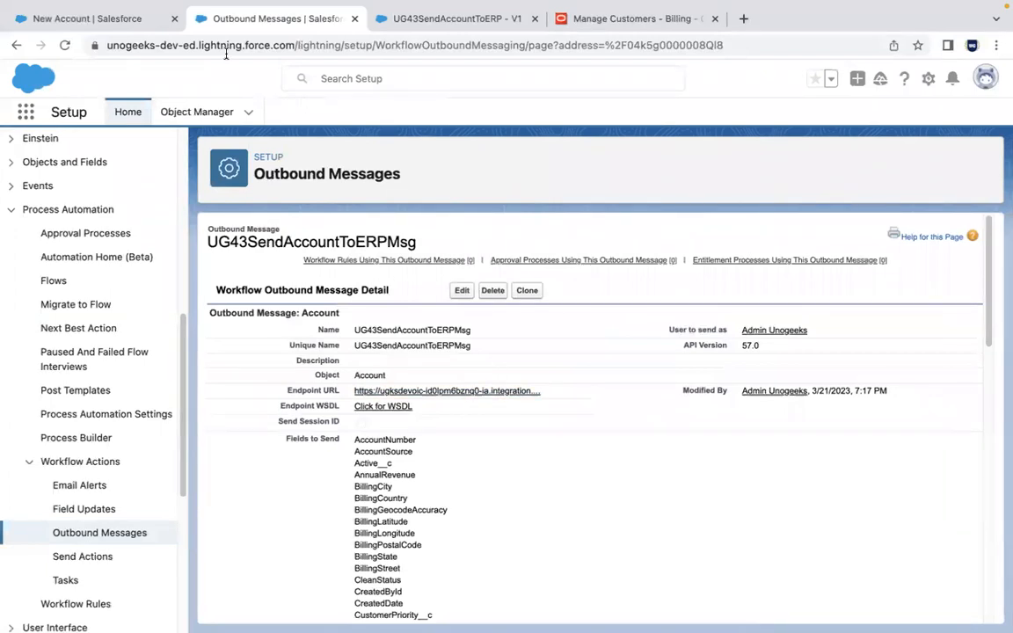
{"action": "left_click", "coordinate": [112, 28]}
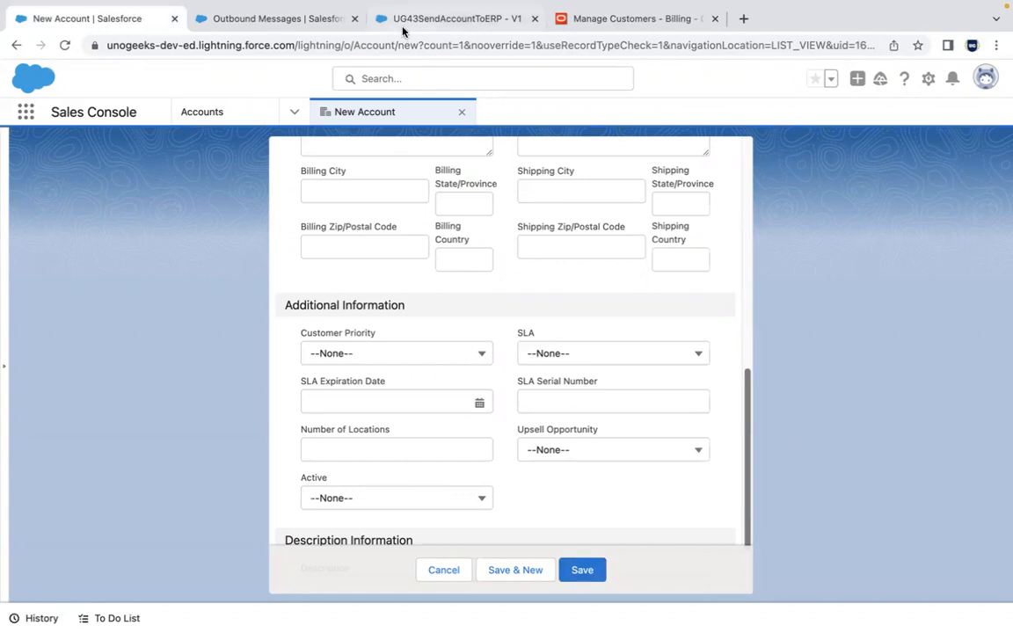
{"action": "left_click", "coordinate": [367, 22]}
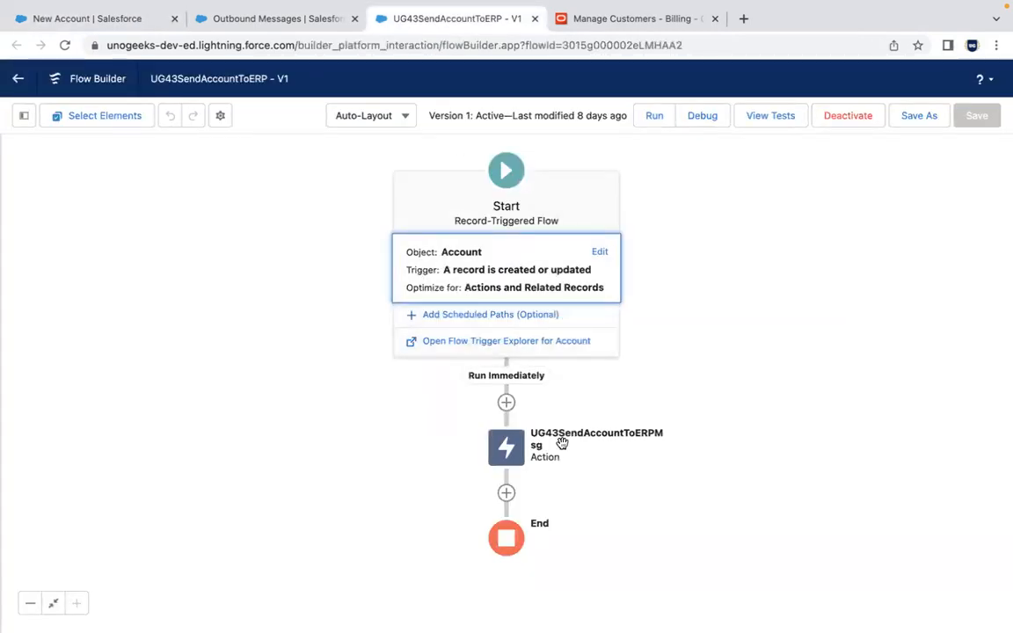
{"action": "left_click", "coordinate": [312, 29]}
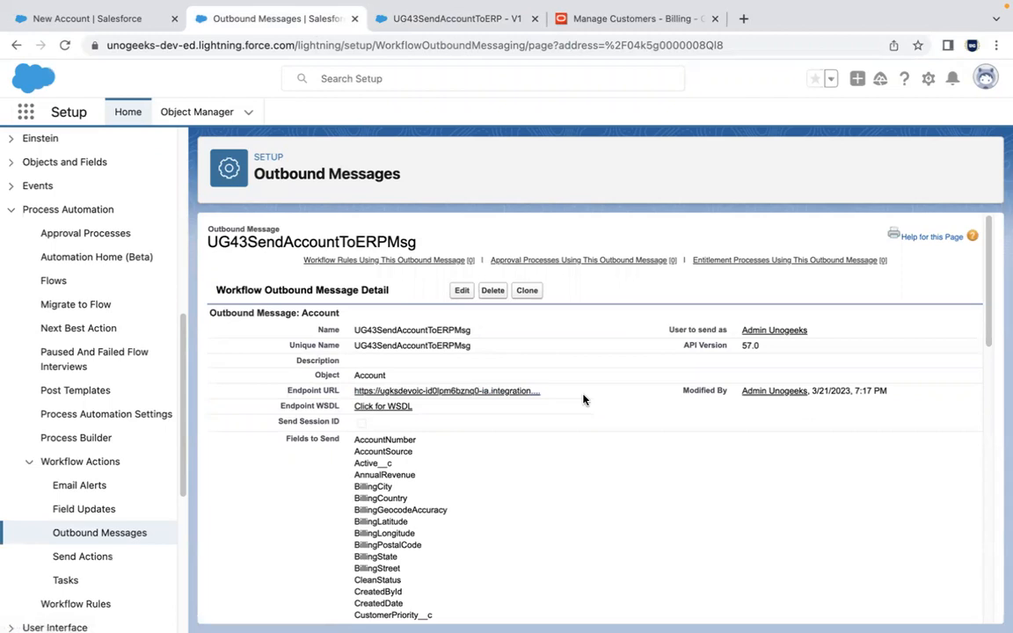
{"action": "left_click", "coordinate": [113, 18]}
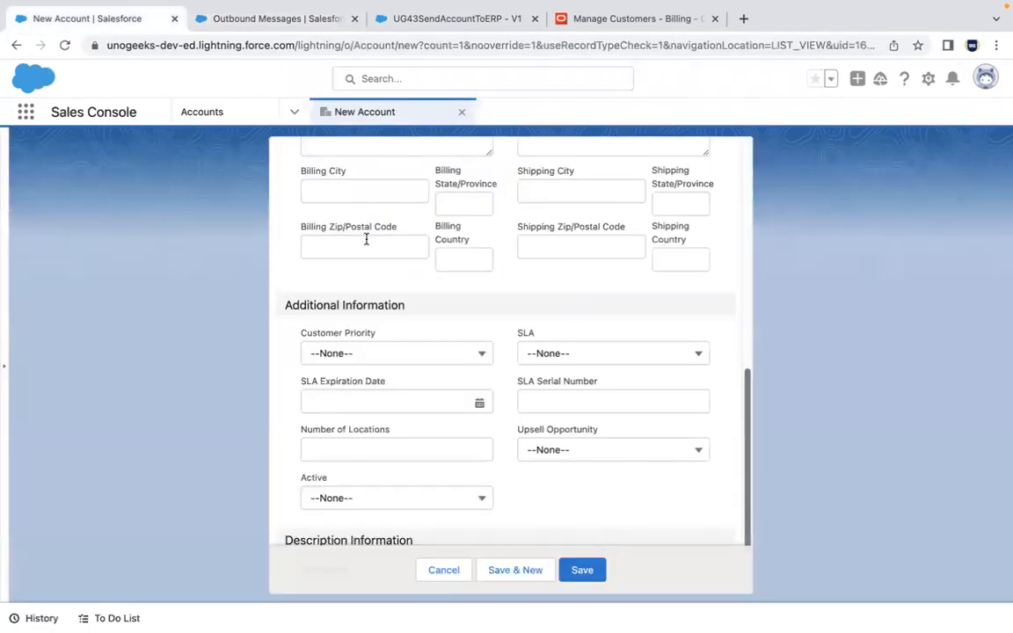
Switch back to Oracle Integration, inspect the UG43 Salesforce to ERP Service orchestration and its createLocation invoke in view-only mode, and close it
{"action": "key", "text": "ctrl+Right"}
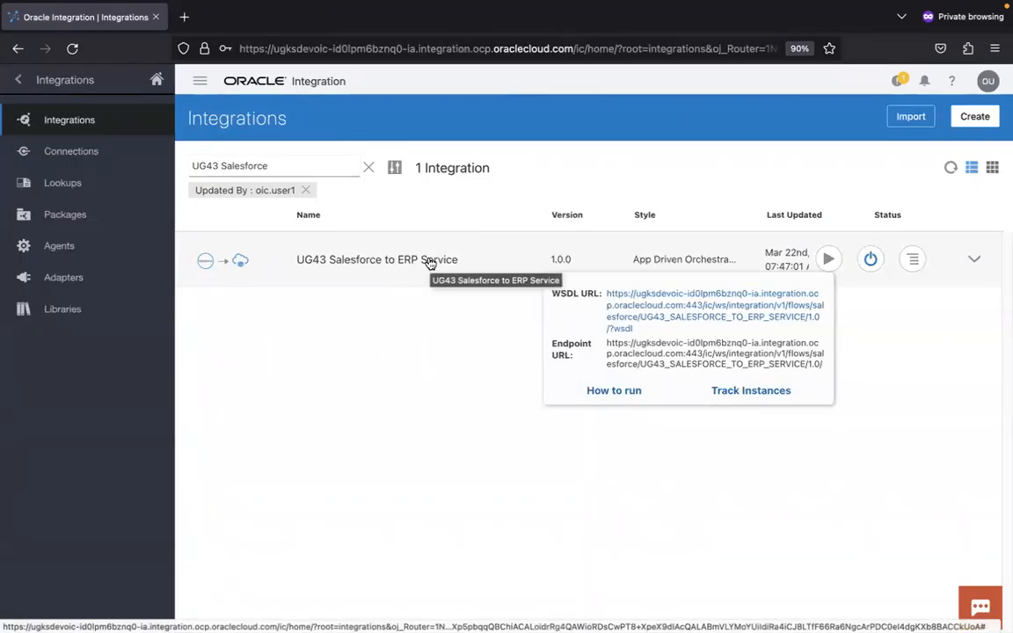
{"action": "left_click", "coordinate": [613, 154]}
{"action": "left_click", "coordinate": [409, 264]}
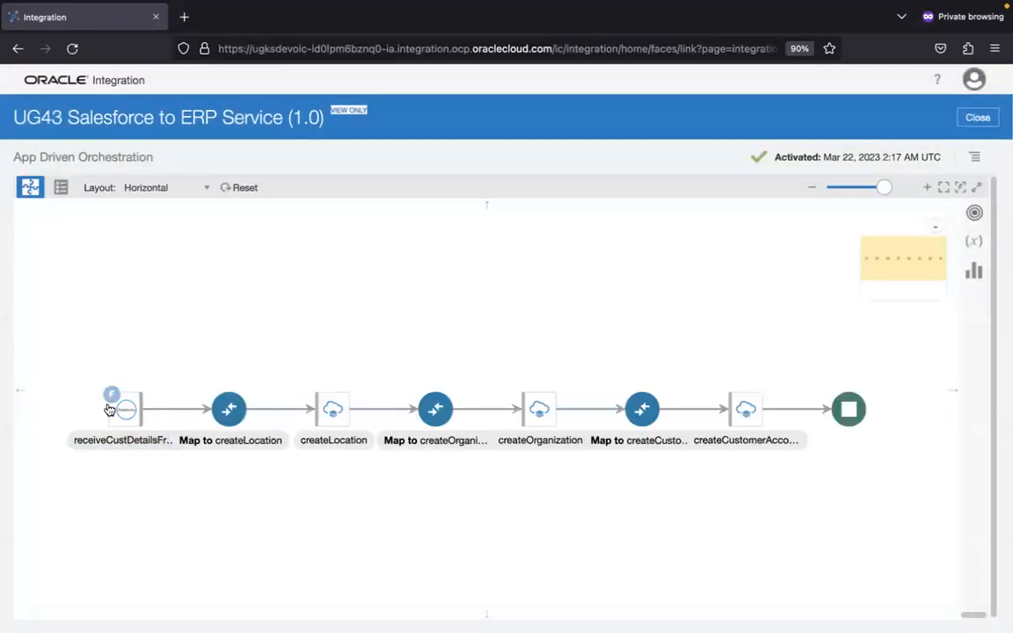
{"action": "left_click_drag", "start_coordinate": [309, 329], "coordinate": [327, 291]}
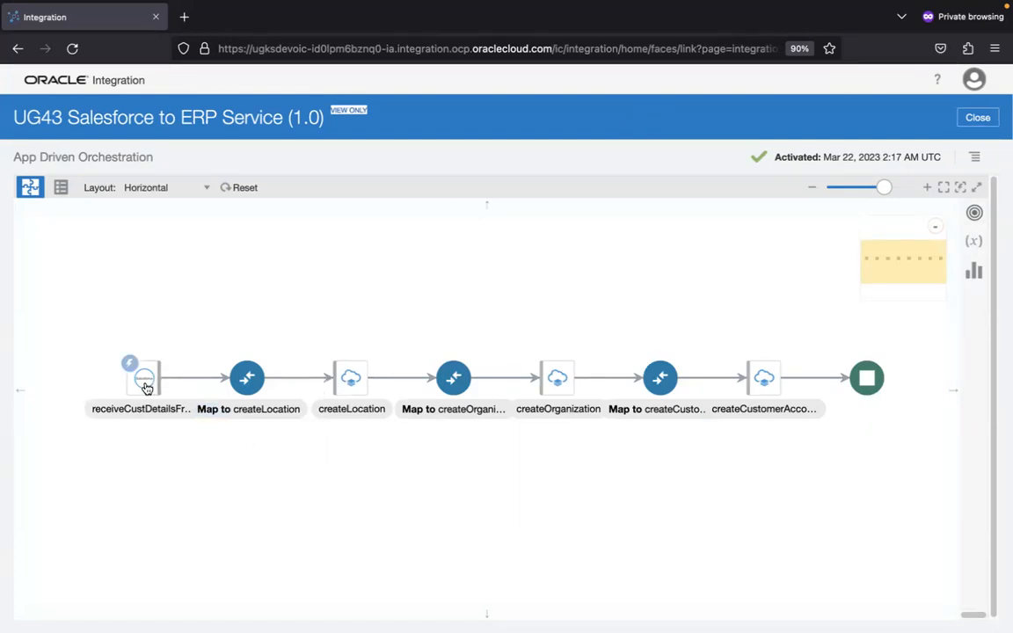
{"action": "mouse_move", "coordinate": [146, 388]}
{"action": "mouse_move", "coordinate": [359, 387]}
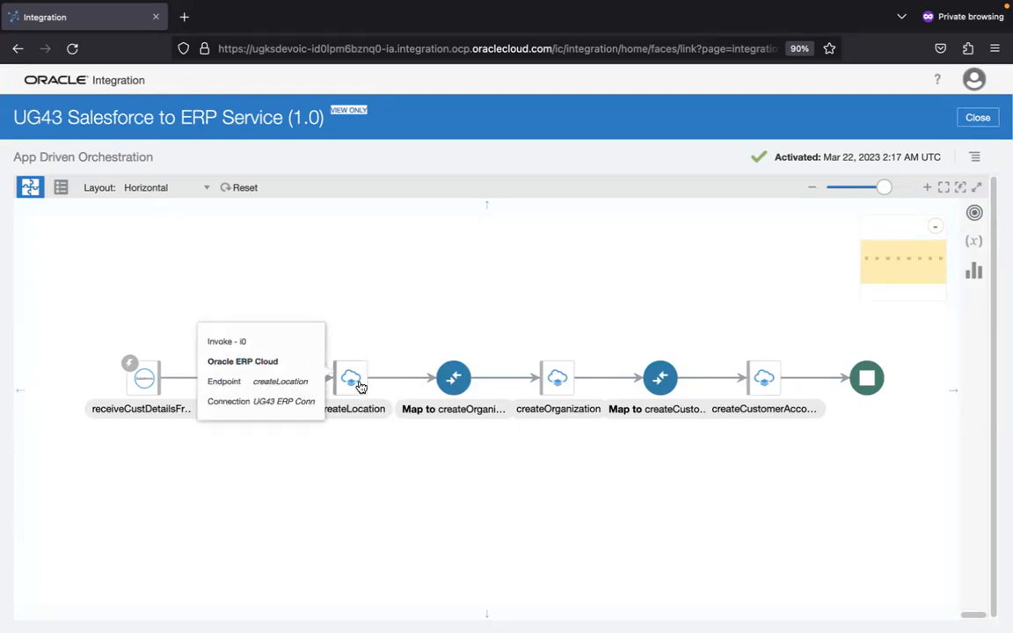
{"action": "left_click", "coordinate": [970, 117]}
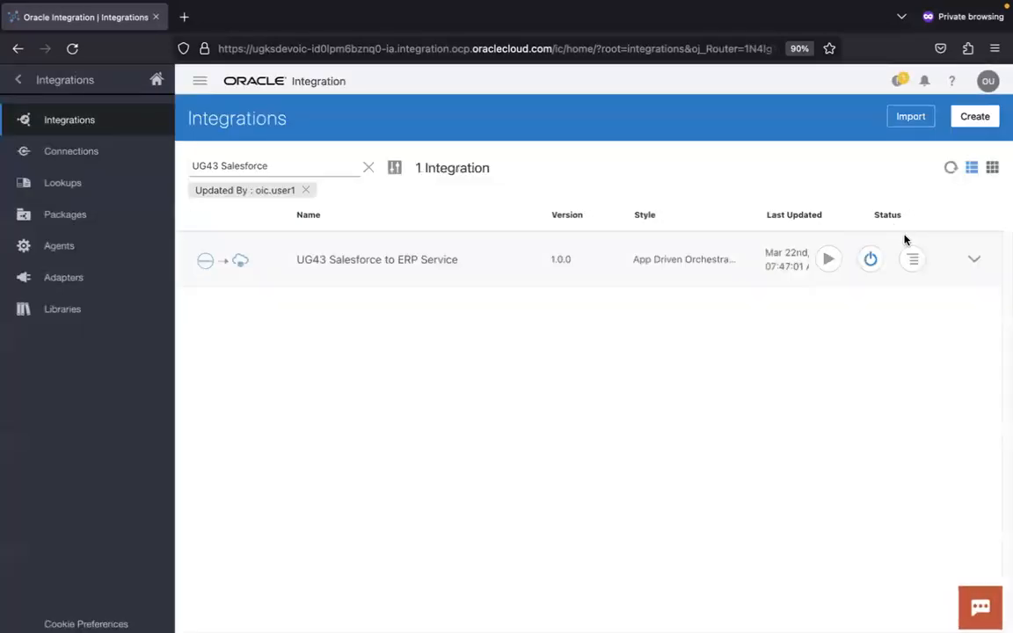
Deactivate the UG43 Salesforce to ERP Service integration and open it for editing
{"action": "left_click", "coordinate": [869, 259]}
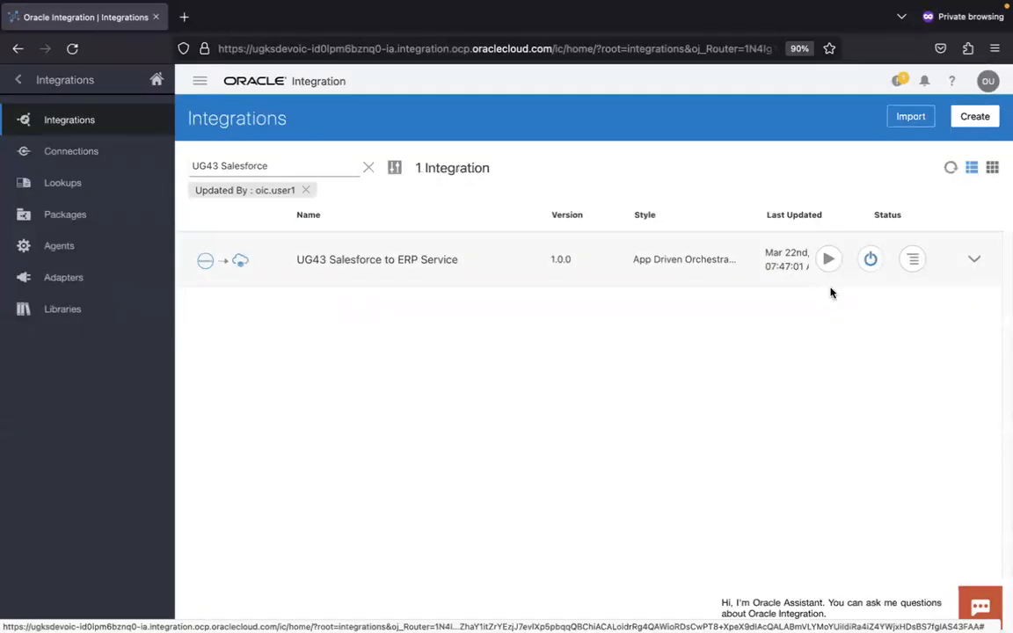
{"action": "left_click", "coordinate": [664, 397]}
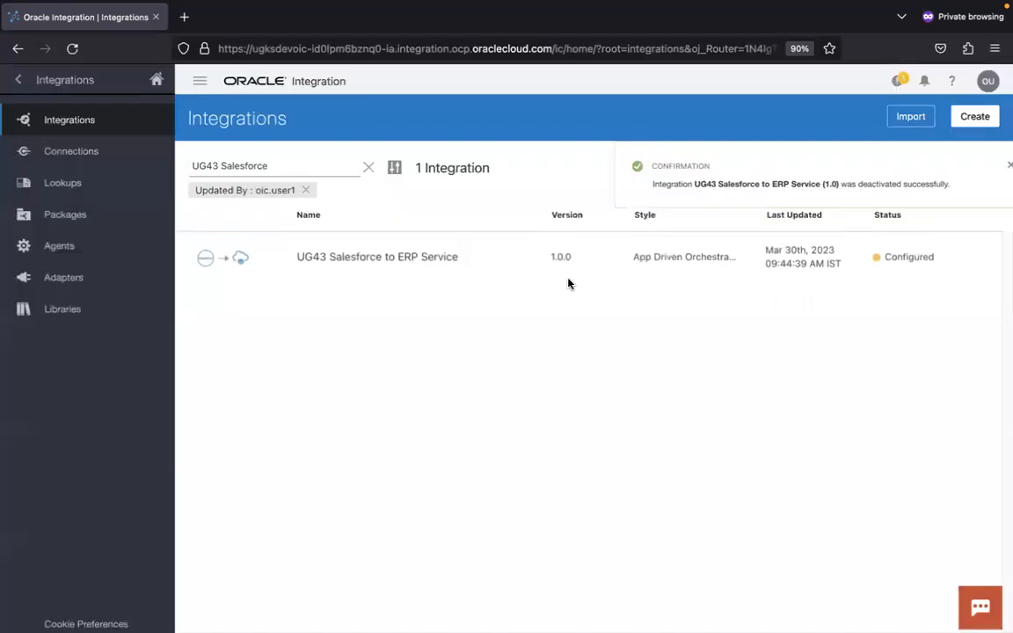
{"action": "left_click", "coordinate": [831, 260]}
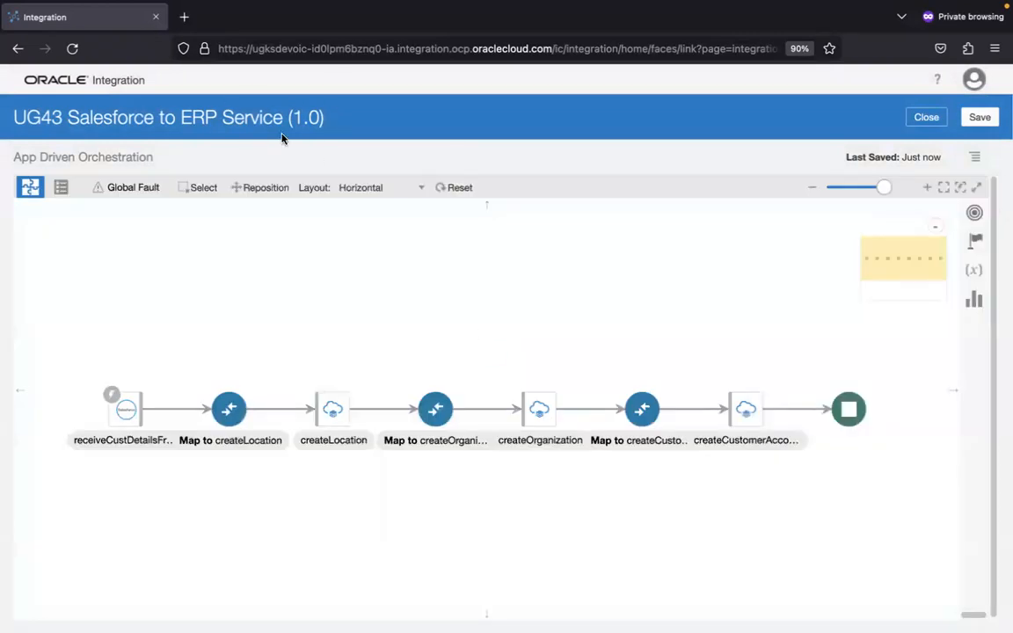
{"action": "left_click_drag", "start_coordinate": [882, 188], "coordinate": [855, 187]}
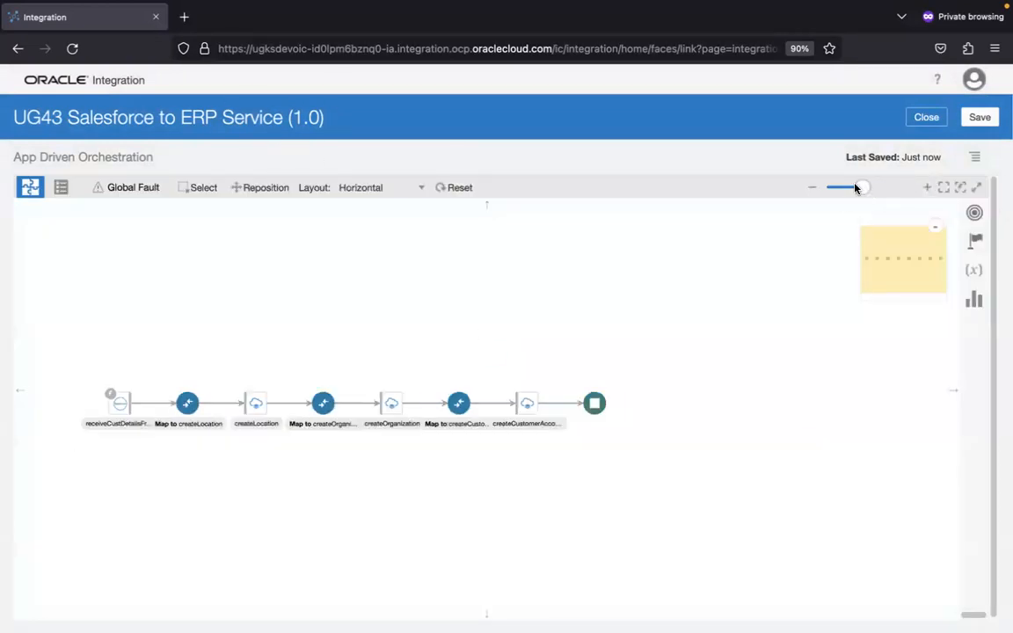
{"action": "left_click_drag", "start_coordinate": [587, 296], "coordinate": [788, 273]}
Search the components available after the Salesforce trigger for "ug43 sales" without adding one
{"action": "mouse_move", "coordinate": [351, 382]}
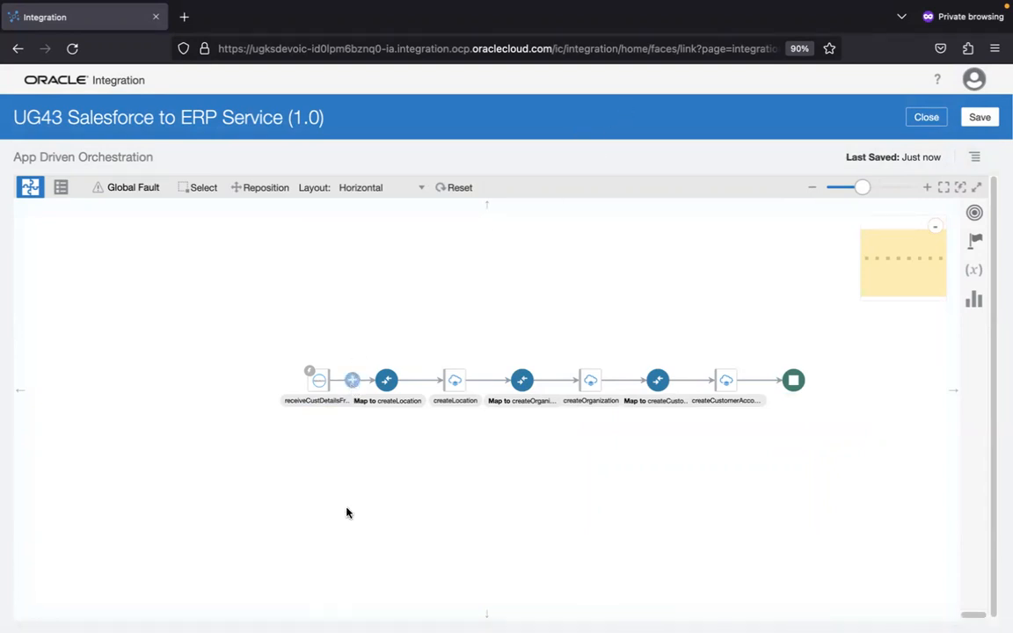
{"action": "left_click", "coordinate": [352, 379]}
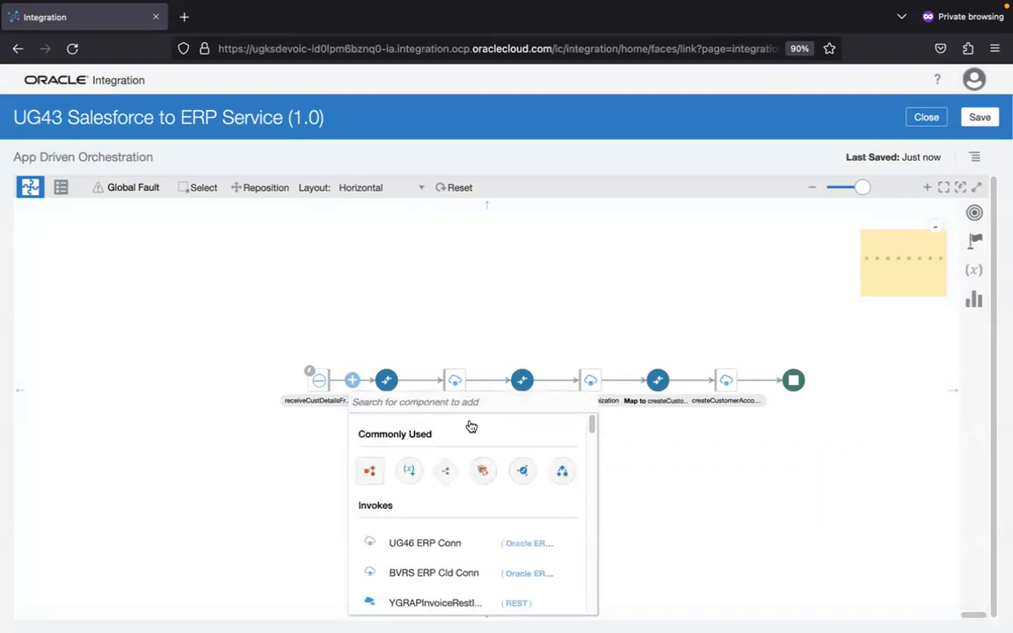
{"action": "type", "text": "sales"}
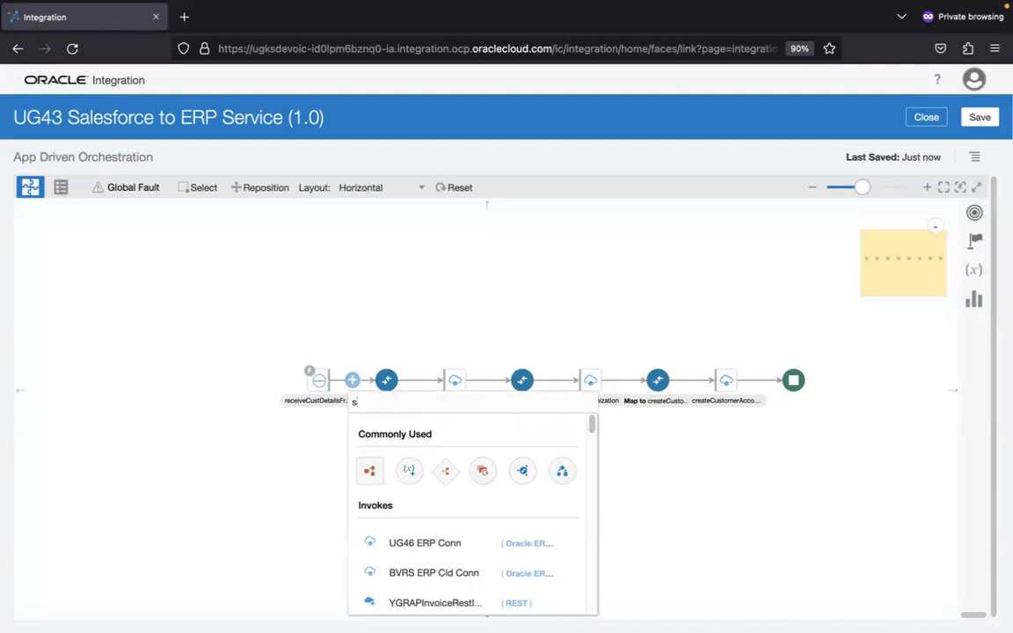
{"action": "key", "text": "BackSpace"}
{"action": "key", "text": "BackSpace"}
{"action": "key", "text": "BackSpace"}
{"action": "key", "text": "BackSpace"}
{"action": "key", "text": "BackSpace"}
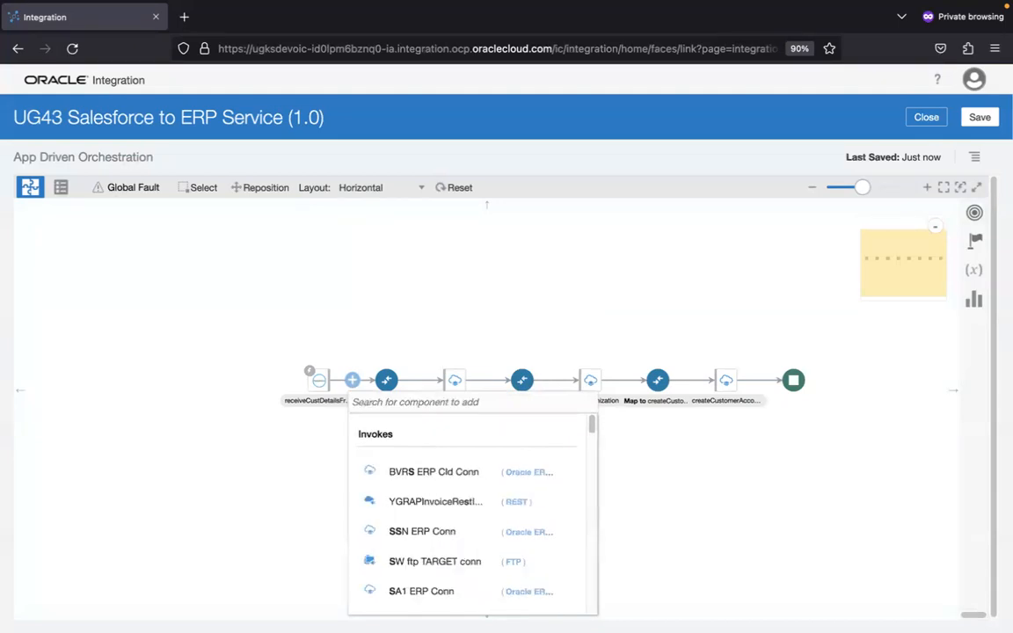
{"action": "type", "text": "ug43 sales"}
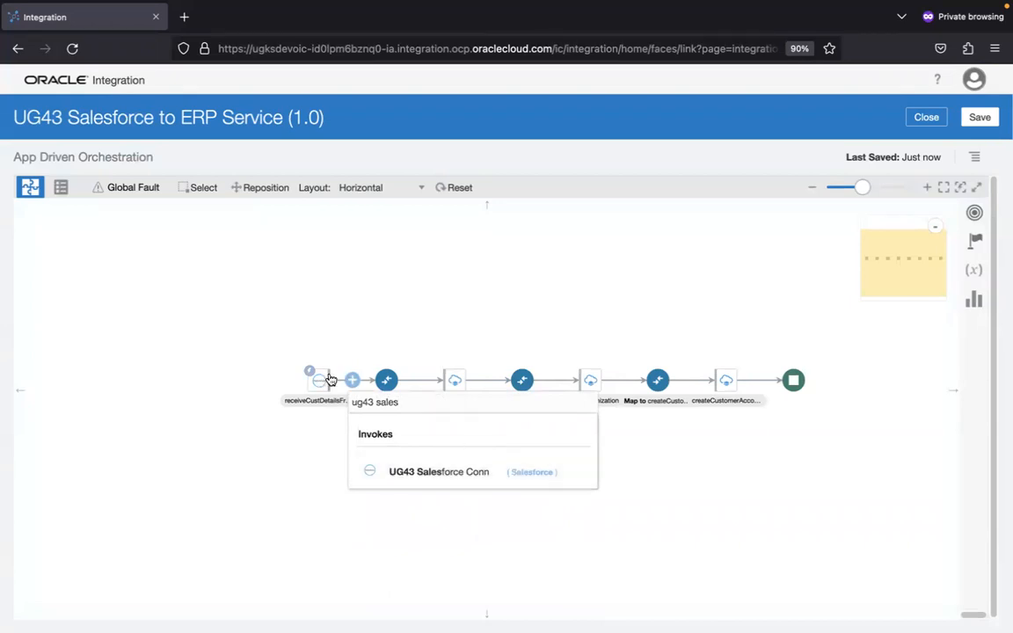
{"action": "left_click", "coordinate": [486, 262]}
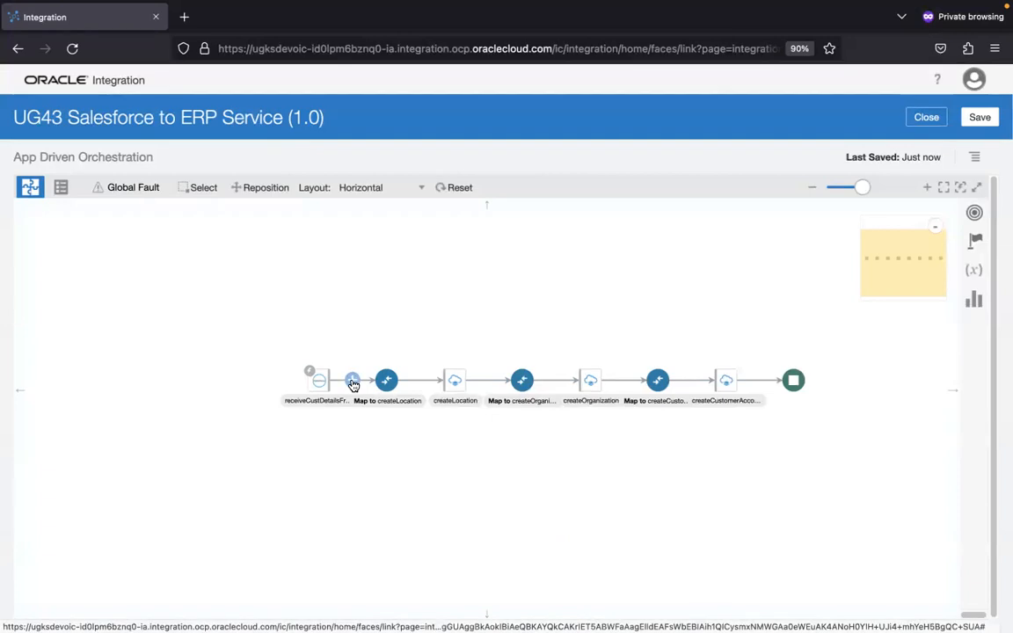
Repeat the "ug43 sales" component search and compare it with the Salesforce trigger's endpoint and connection details, leaving the flow unmodified
{"action": "left_click", "coordinate": [352, 384]}
{"action": "type", "text": "ug43 sales"}
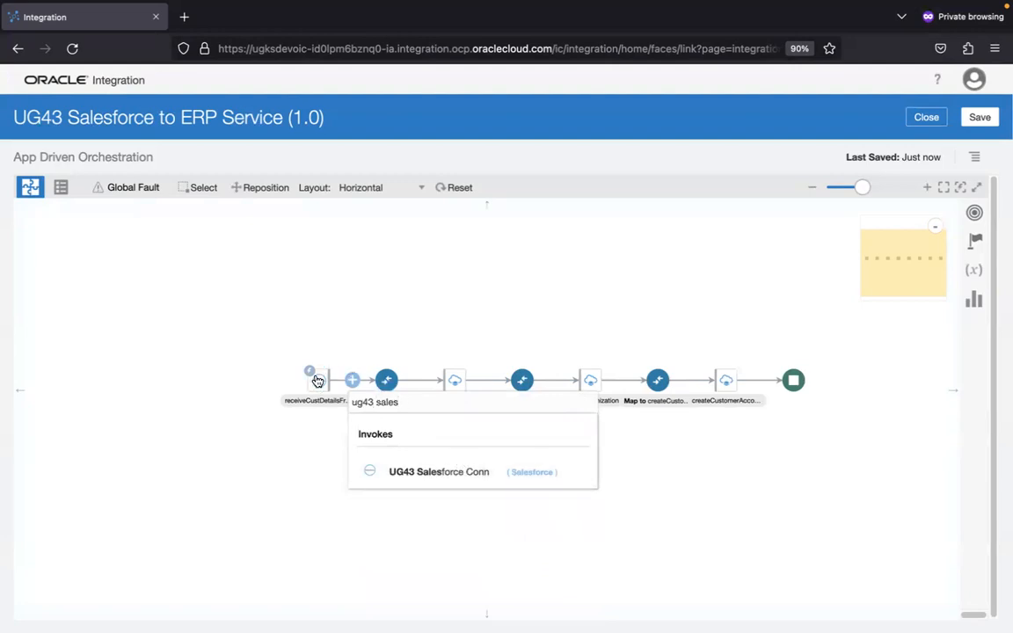
{"action": "mouse_move", "coordinate": [317, 380]}
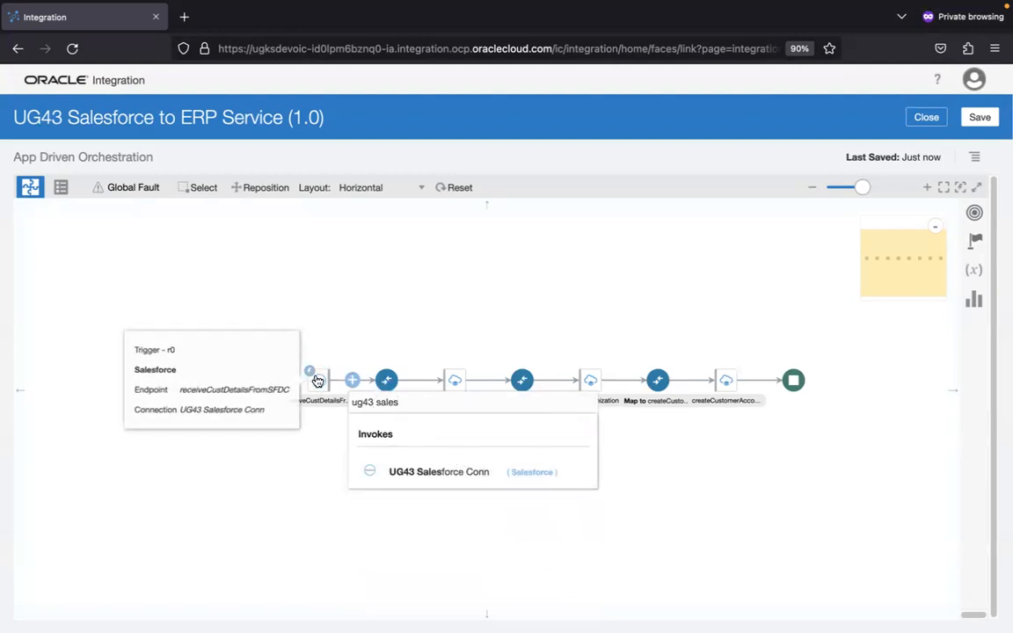
{"action": "left_click", "coordinate": [465, 301]}
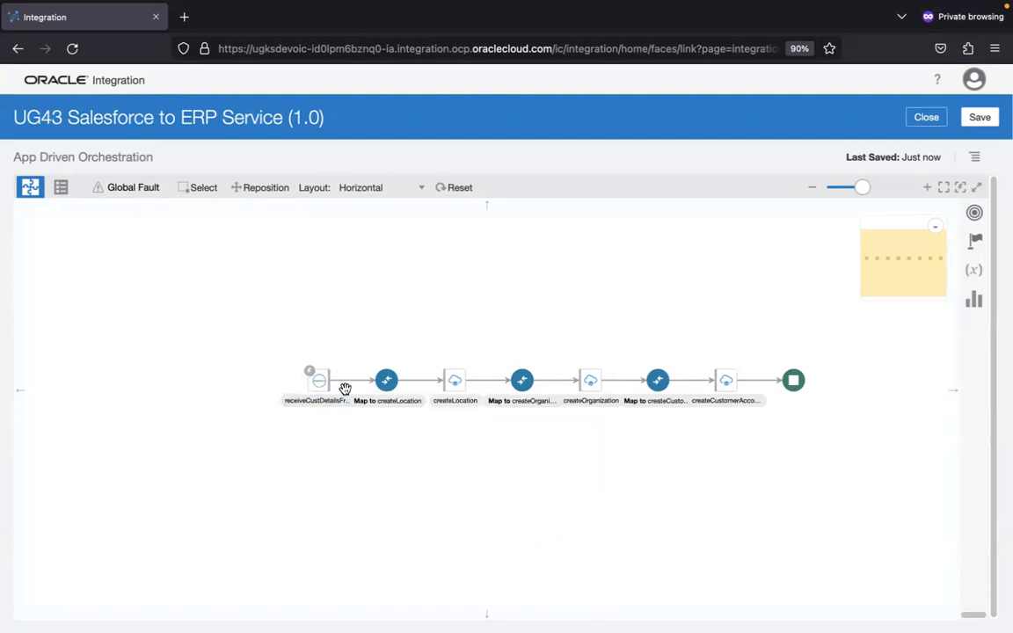
Switch to Oracle ERP's Manage Customers page and compare its customer search fields with the integration's orchestration flow
{"action": "left_click_drag", "start_coordinate": [403, 314], "coordinate": [308, 274]}
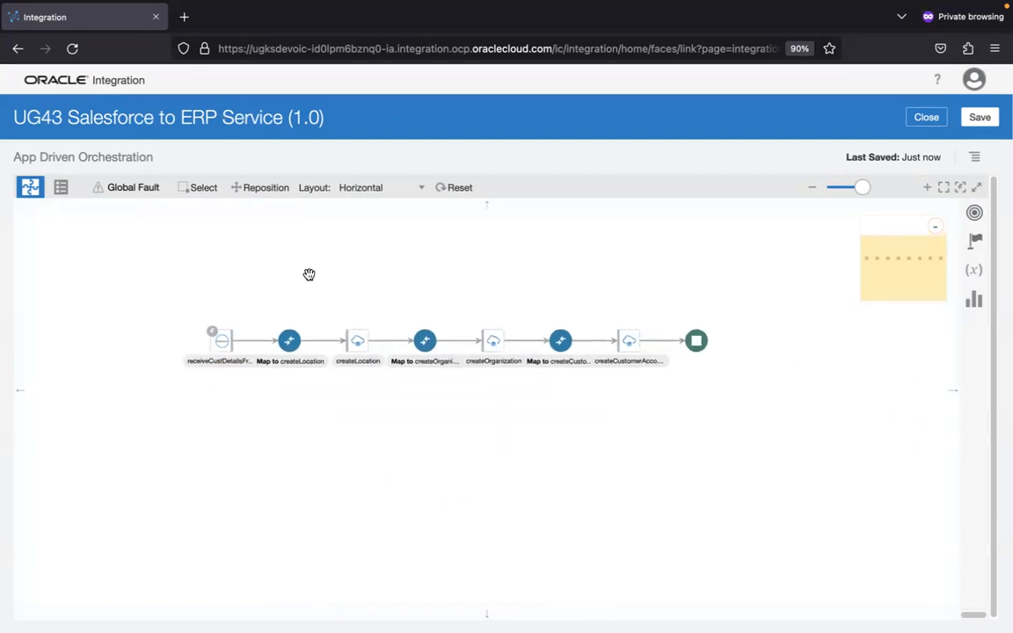
{"action": "left_click", "coordinate": [875, 187]}
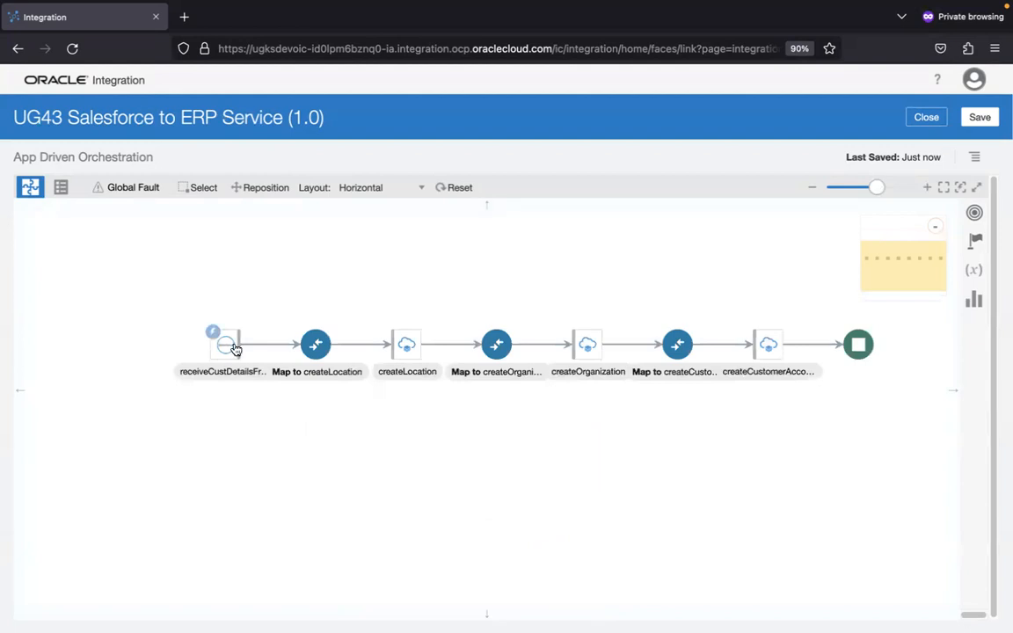
{"action": "key", "text": "super+Tab"}
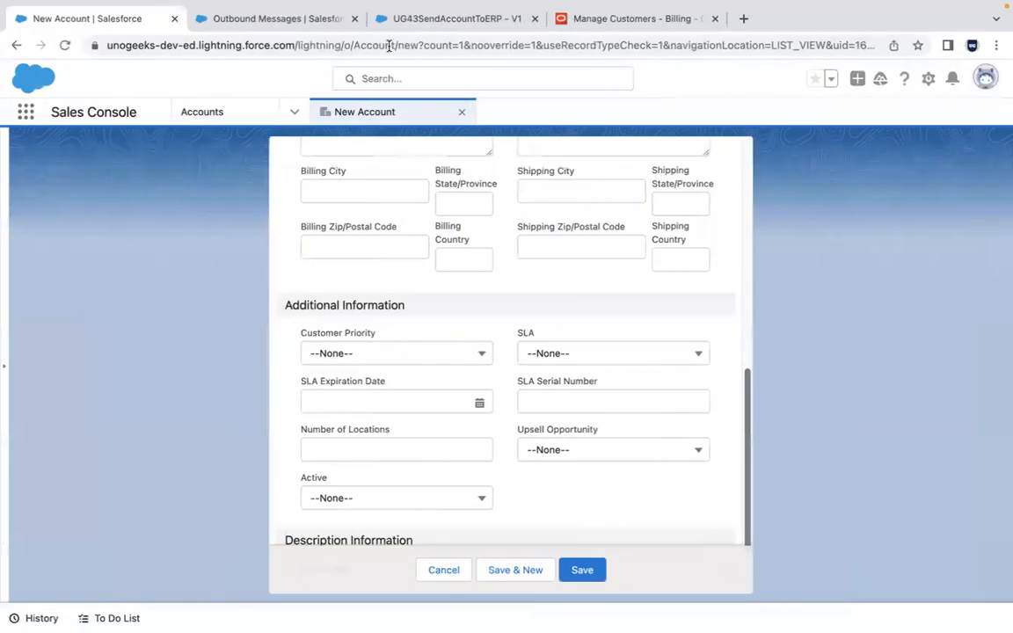
{"action": "left_click", "coordinate": [666, 23]}
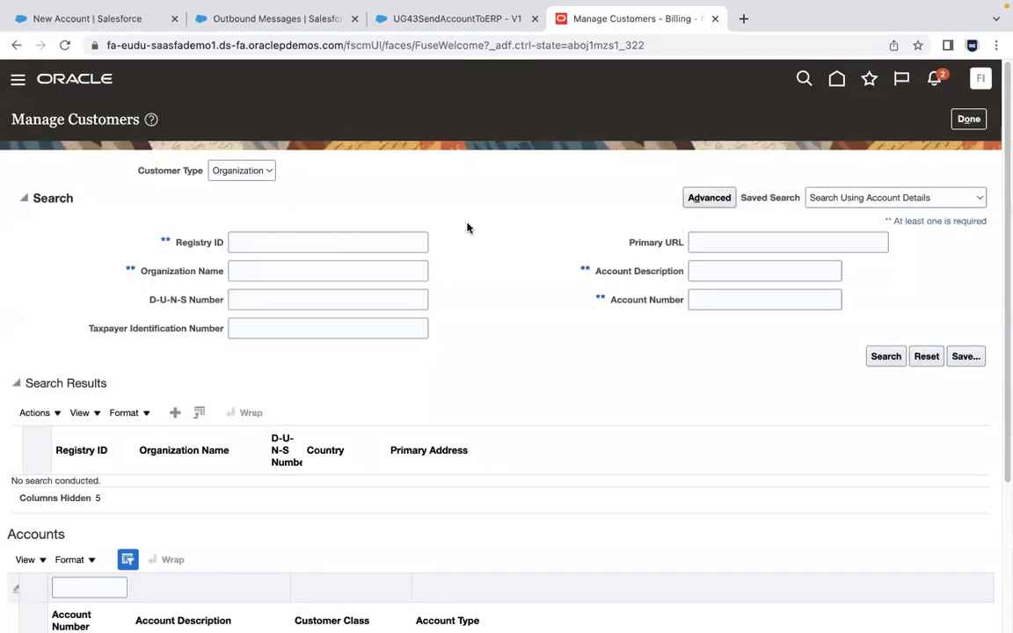
{"action": "key", "text": "super+Tab"}
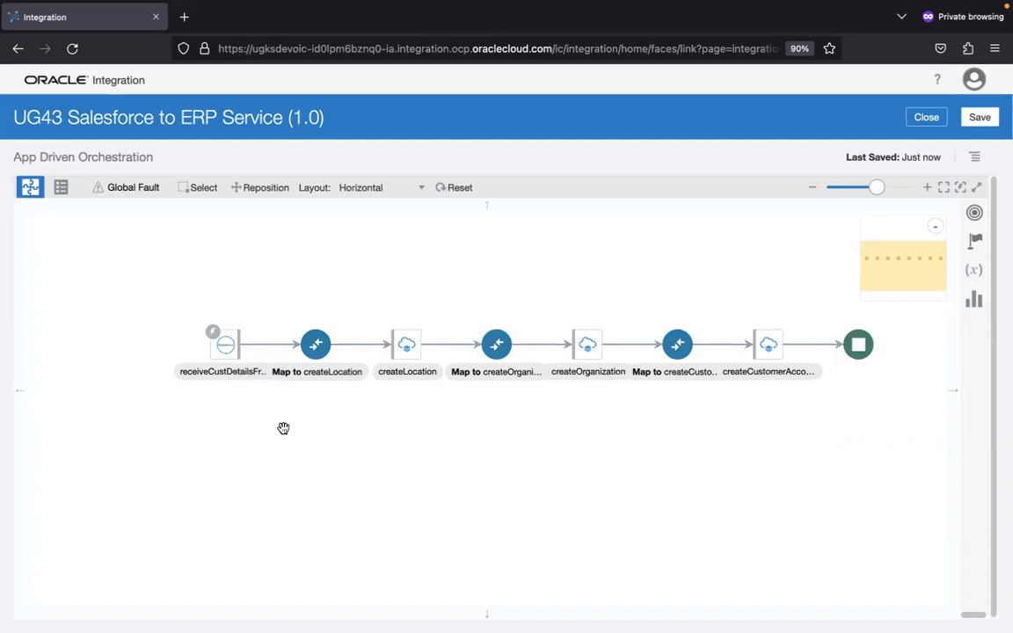
{"action": "key", "text": "super+Tab"}
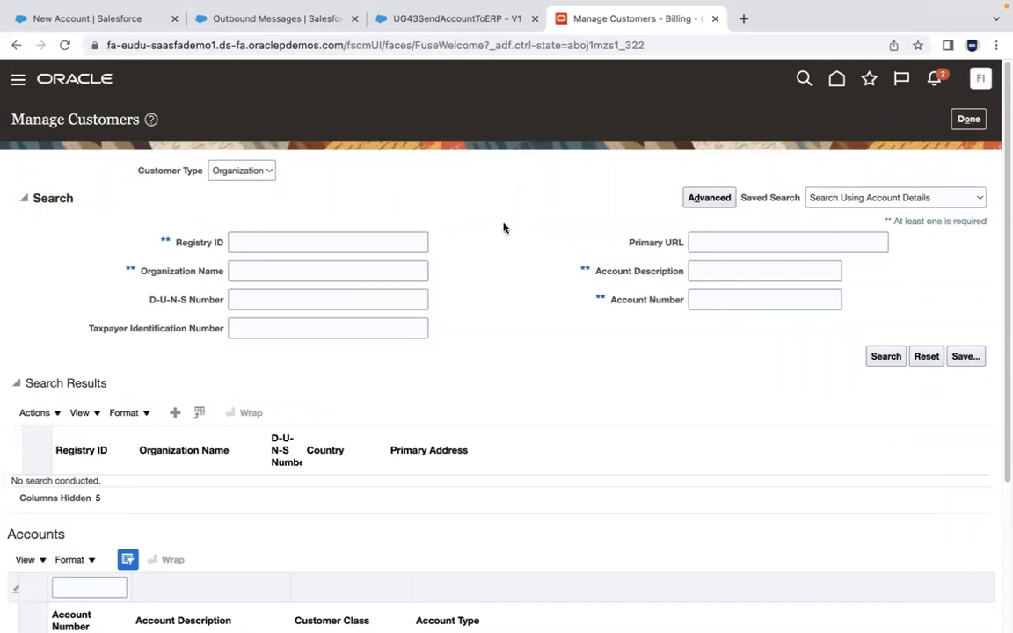
Switch back to the UG43 Salesforce to ERP Service orchestration and add a UG46 ERP Conn invoke right after the Salesforce trigger
{"action": "key", "text": "super+Tab"}
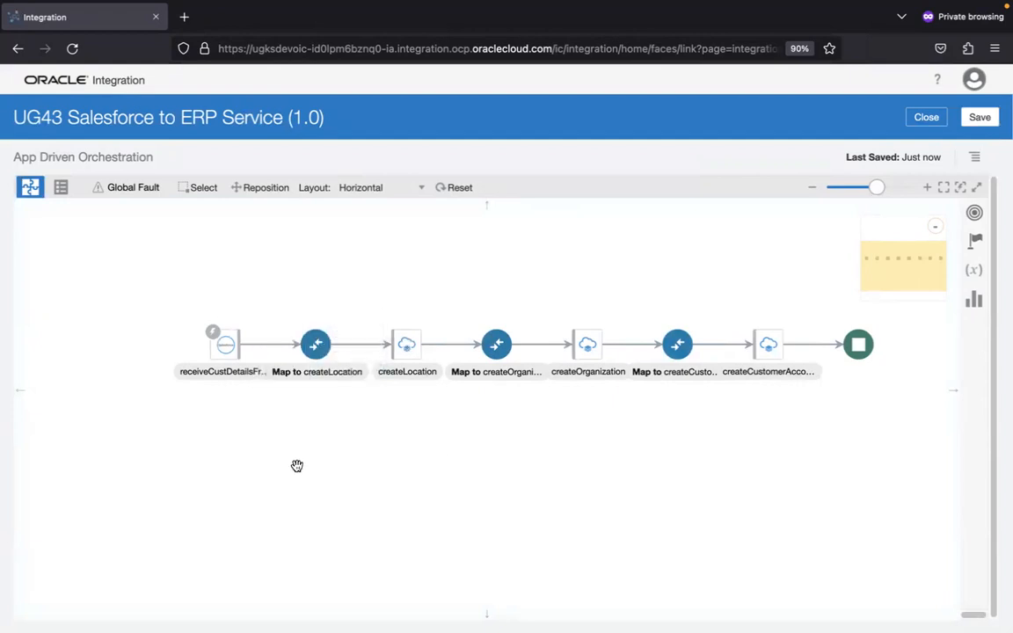
{"action": "left_click", "coordinate": [226, 355]}
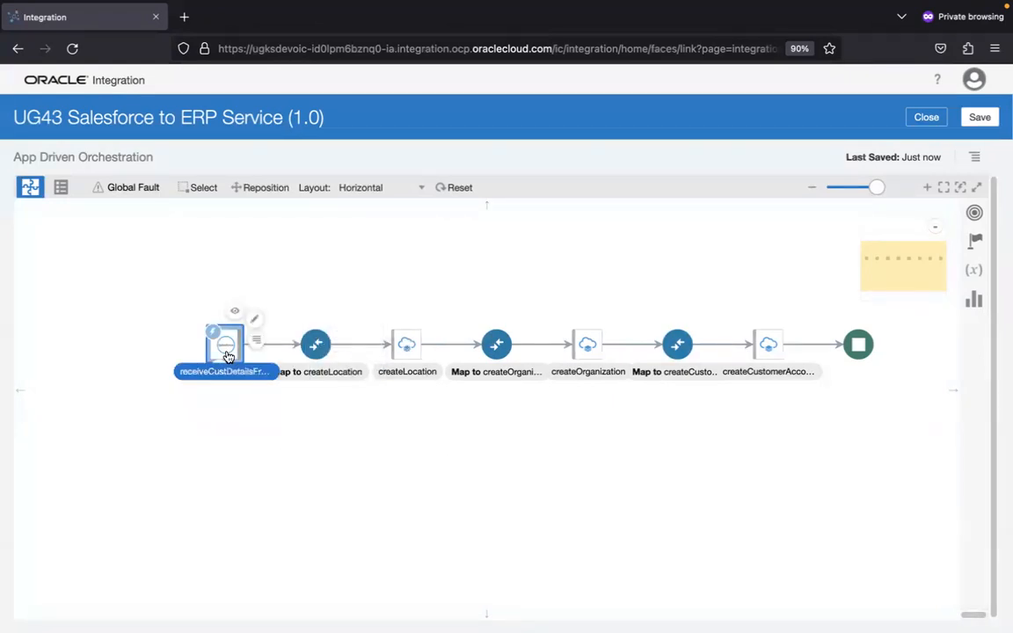
{"action": "left_click", "coordinate": [300, 455]}
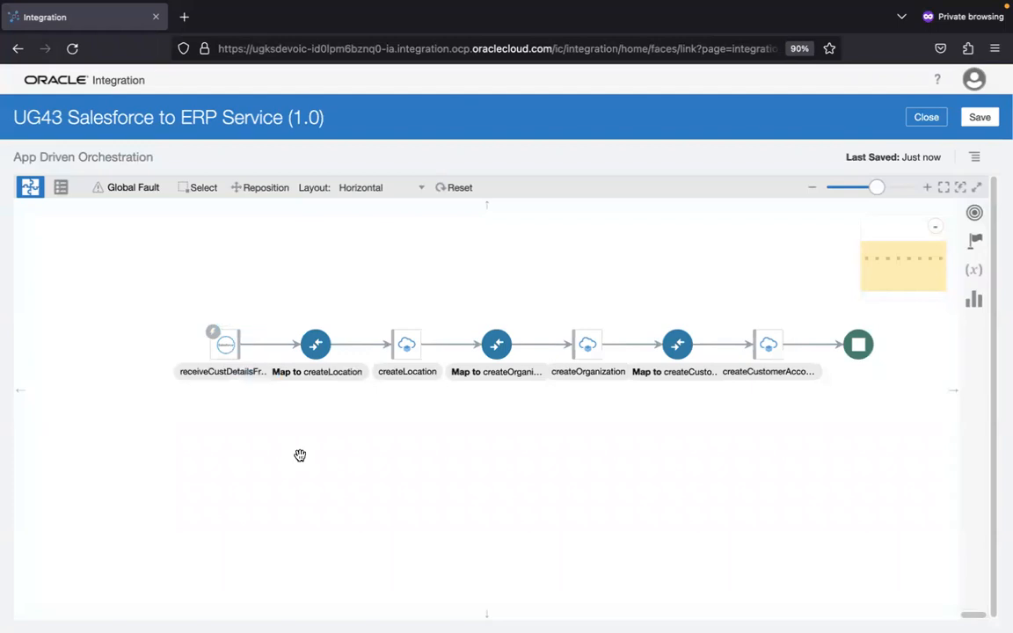
{"action": "left_click", "coordinate": [270, 343]}
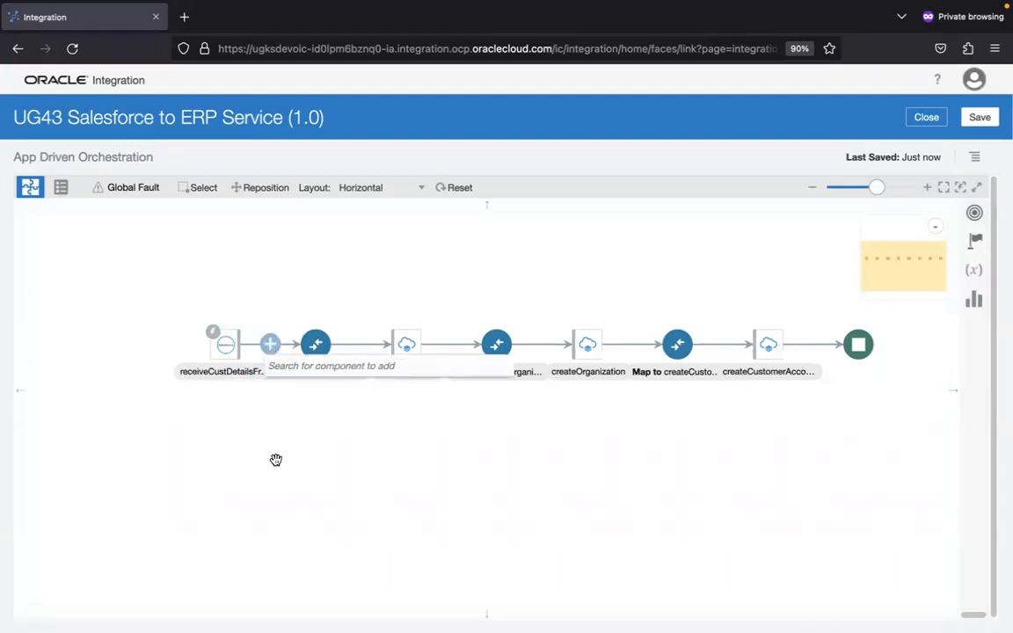
{"action": "type", "text": "ug4"}
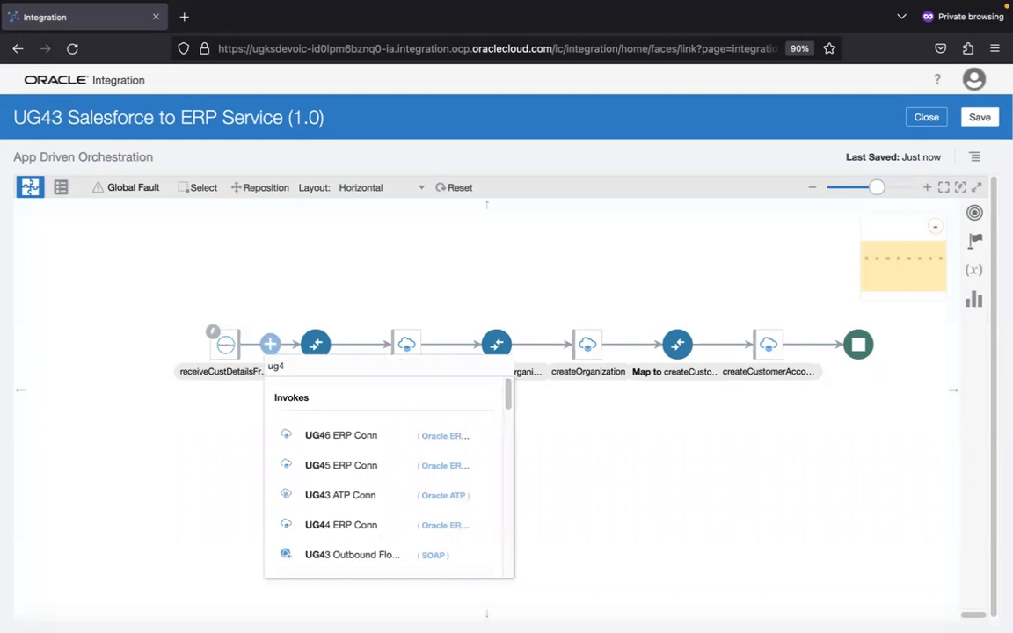
{"action": "type", "text": "6 er"}
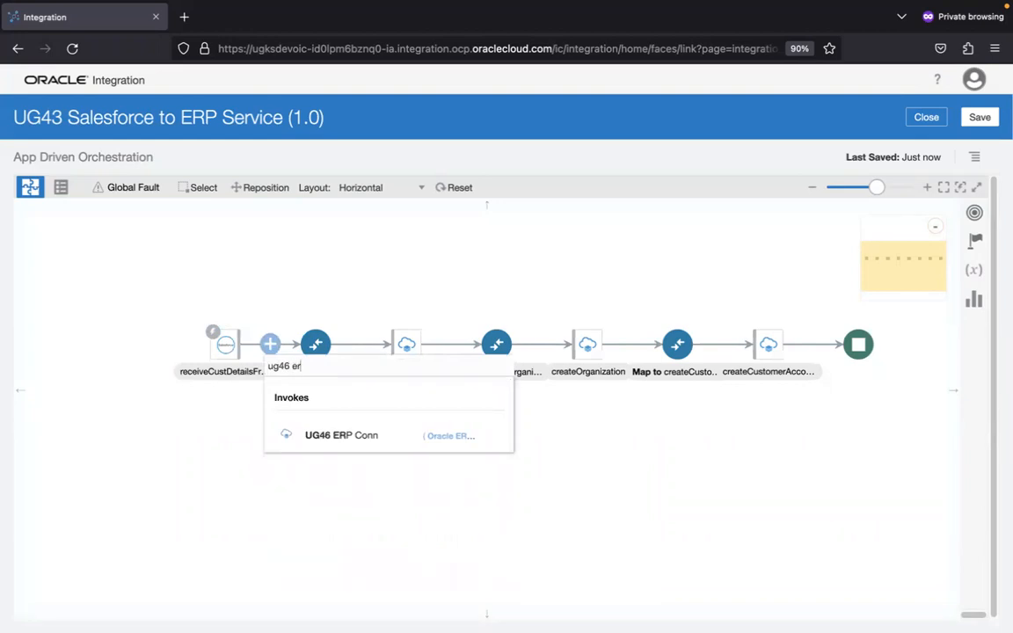
{"action": "left_click", "coordinate": [403, 437]}
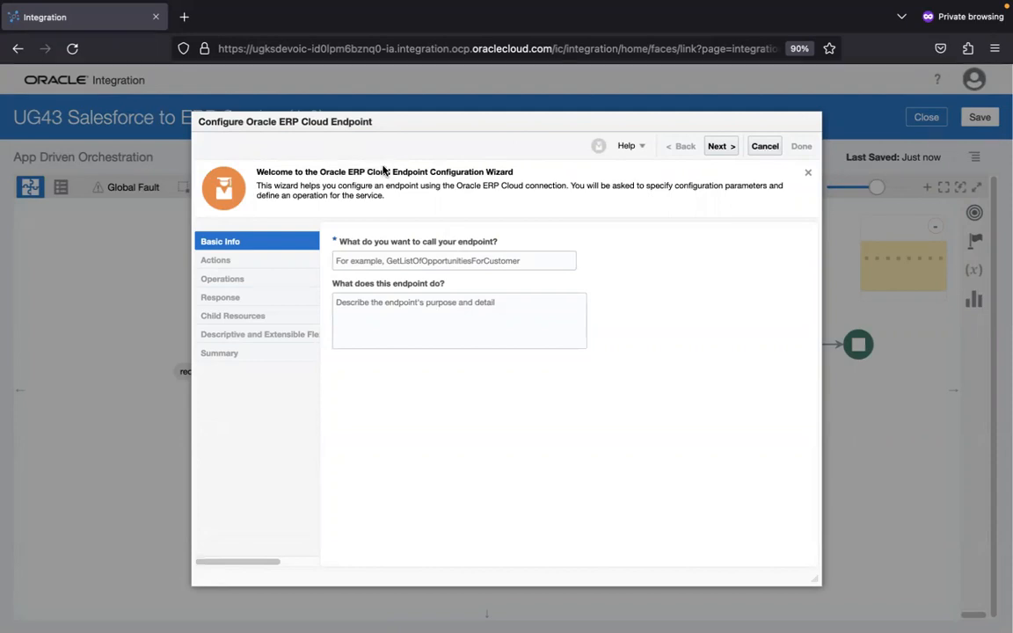
Name the ERP Cloud endpoint createLocation1 and keep the Query, Create, Update or Delete Information action
{"action": "left_click", "coordinate": [382, 260]}
{"action": "type", "text": "cretae"}
{"action": "key", "text": "BackSpace"}
{"action": "key", "text": "BackSpace"}
{"action": "key", "text": "BackSpace"}
{"action": "type", "text": "ate"}
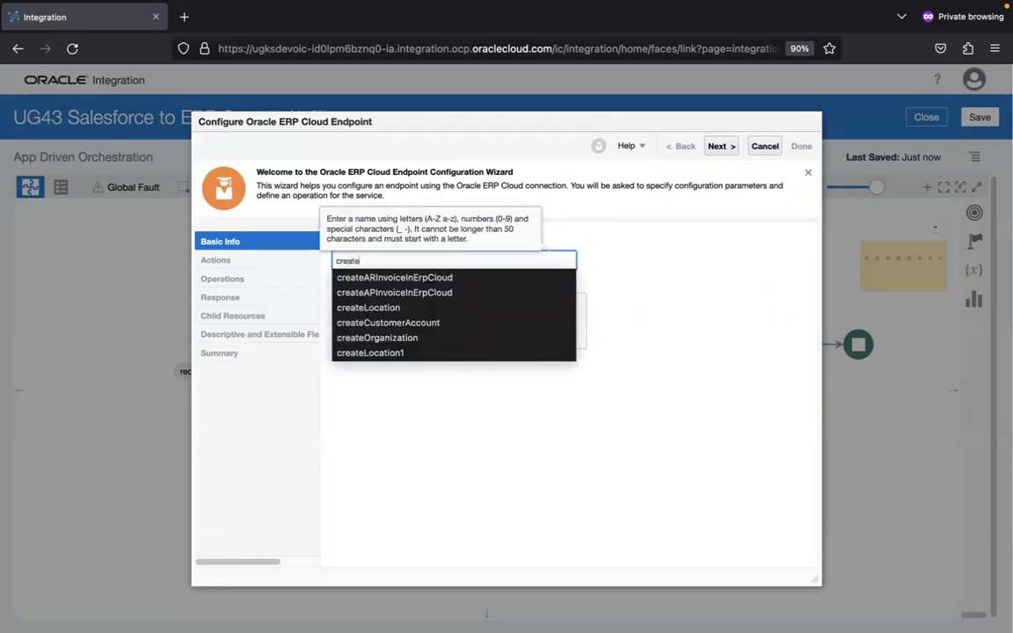
{"action": "left_click", "coordinate": [407, 353]}
{"action": "left_click", "coordinate": [719, 149]}
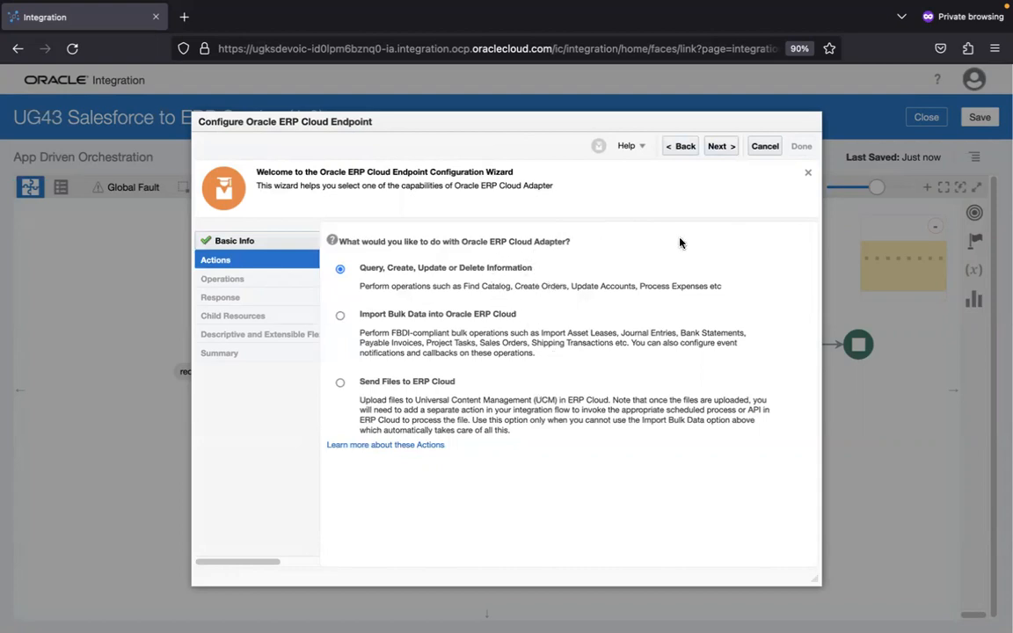
{"action": "key", "text": "super+Tab"}
{"action": "left_click", "coordinate": [714, 146]}
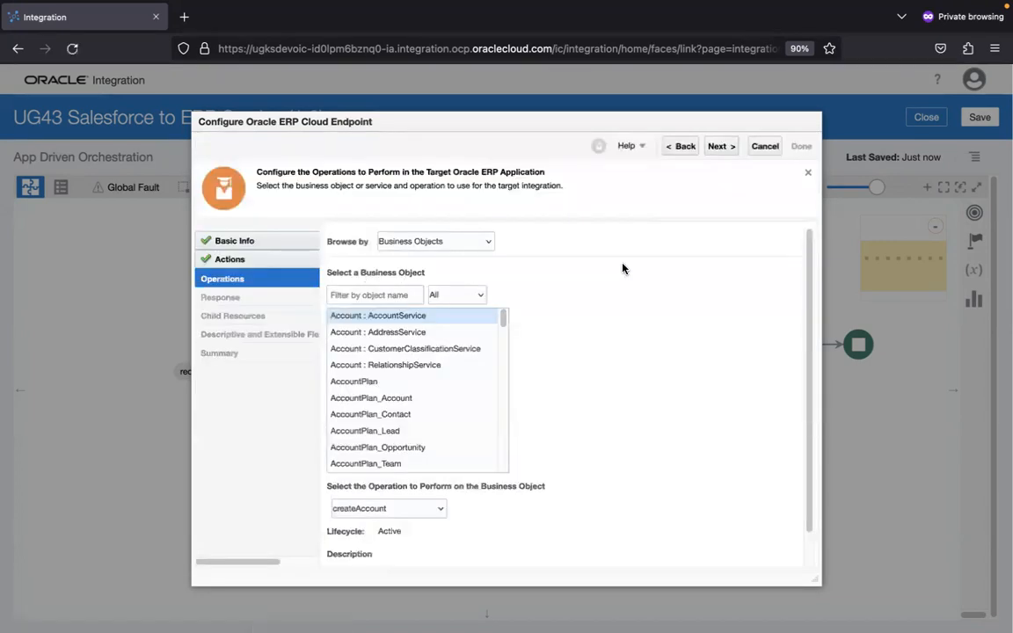
Browse the operations by Services, choose LocationService with the createLocation operation, and finish the endpoint configuration
{"action": "left_click", "coordinate": [470, 242]}
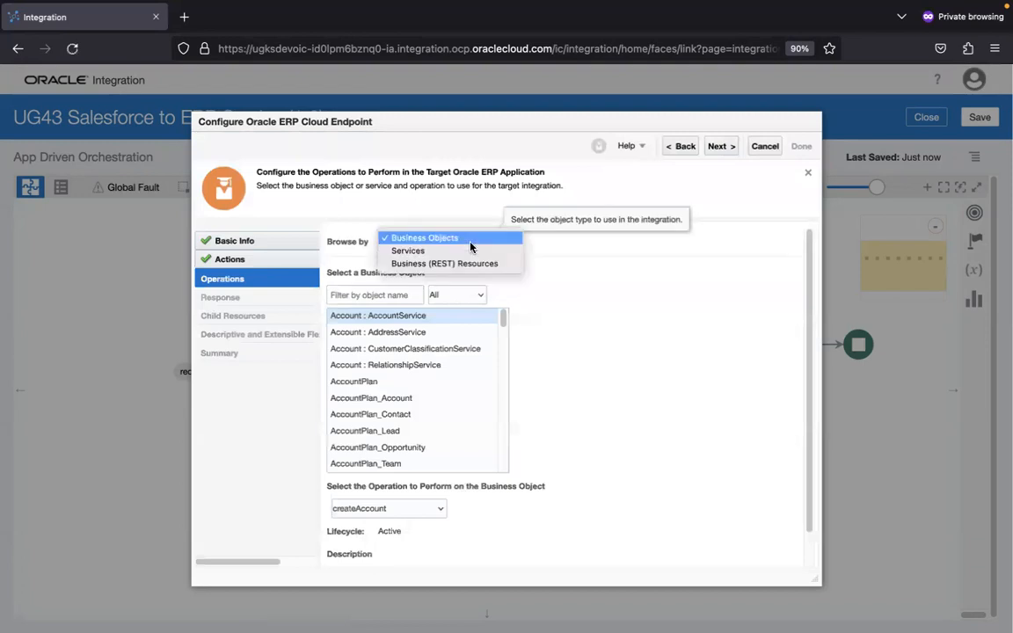
{"action": "left_click", "coordinate": [420, 256]}
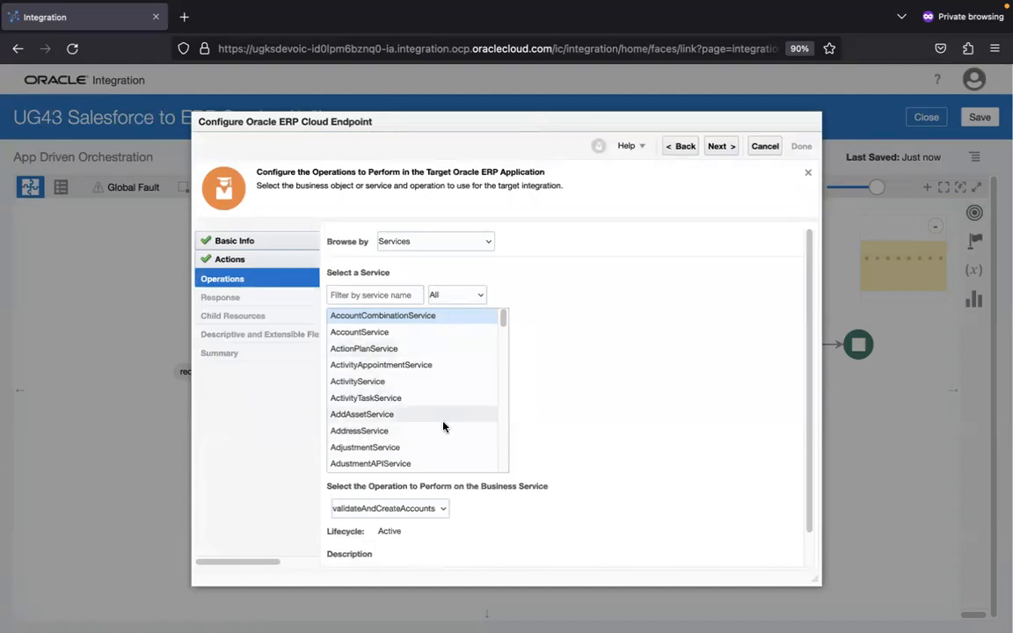
{"action": "left_click", "coordinate": [395, 299]}
{"action": "type", "text": "location"}
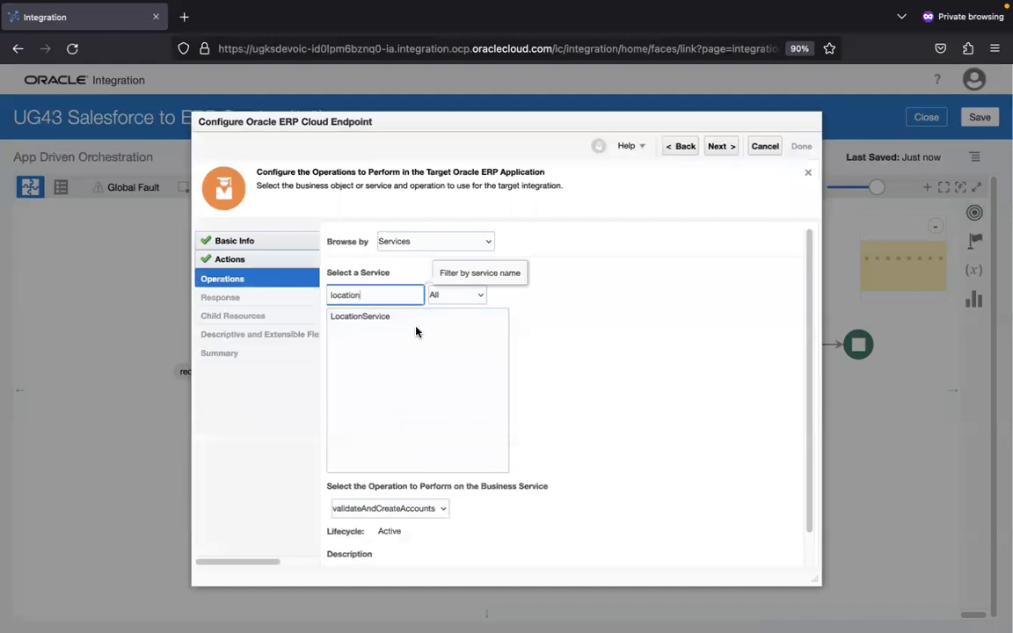
{"action": "left_click", "coordinate": [415, 317]}
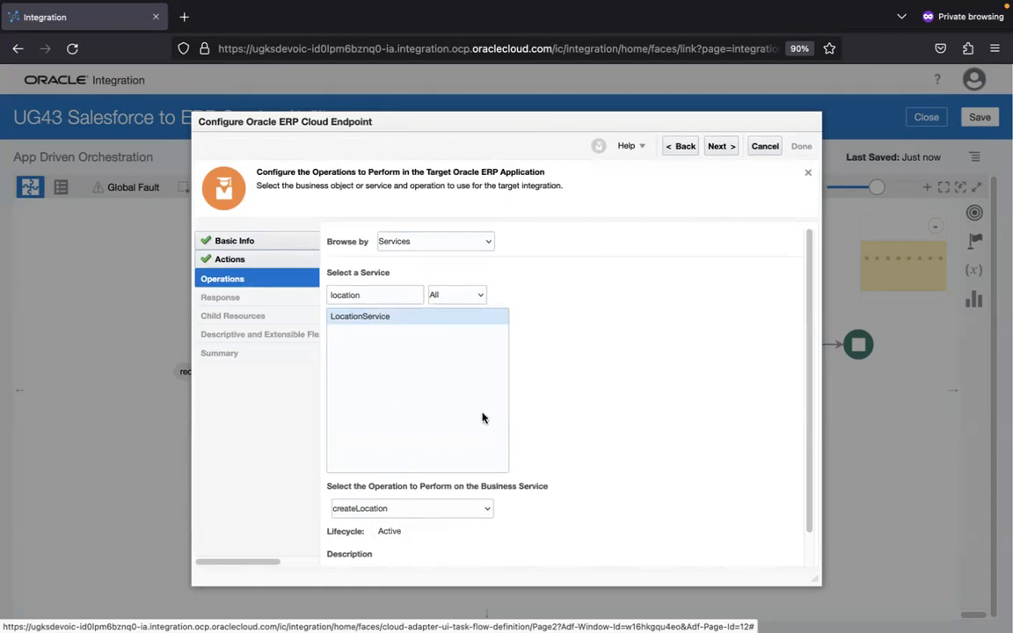
{"action": "left_click", "coordinate": [729, 148]}
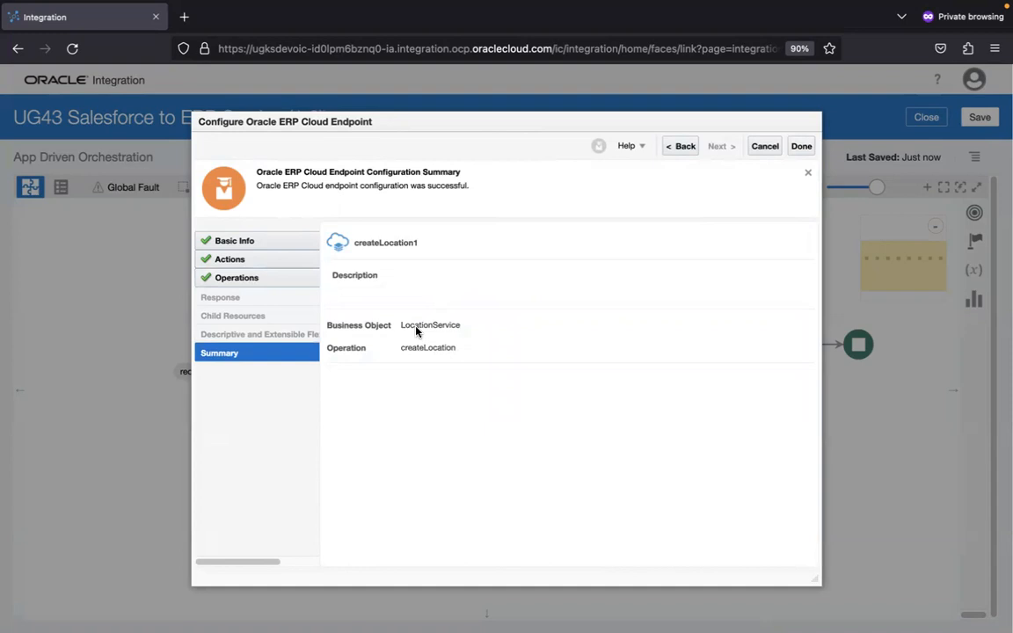
{"action": "key", "text": "super+Tab"}
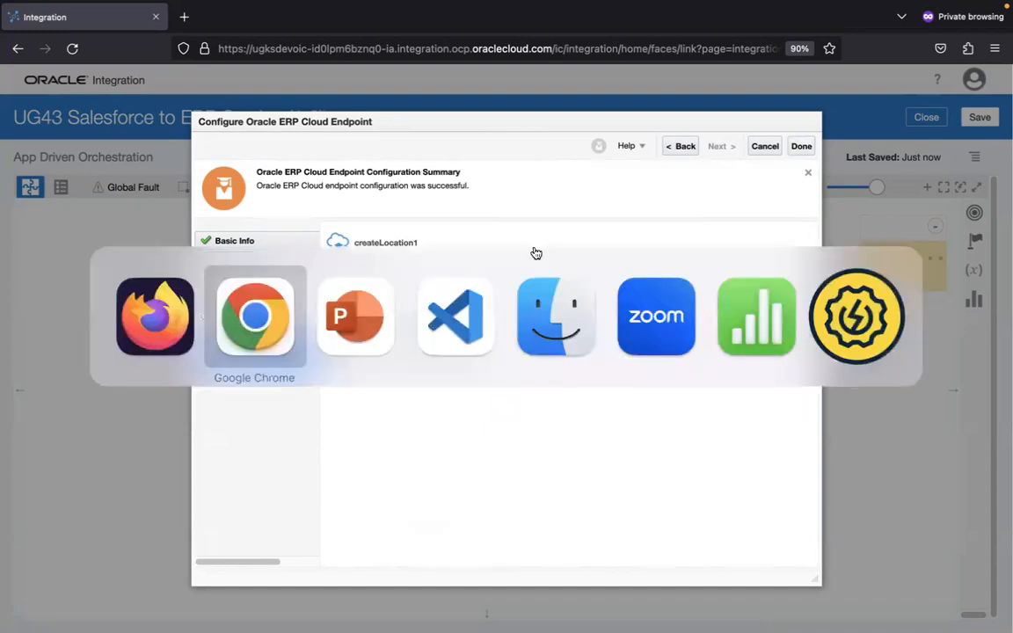
{"action": "key", "text": "super+Tab"}
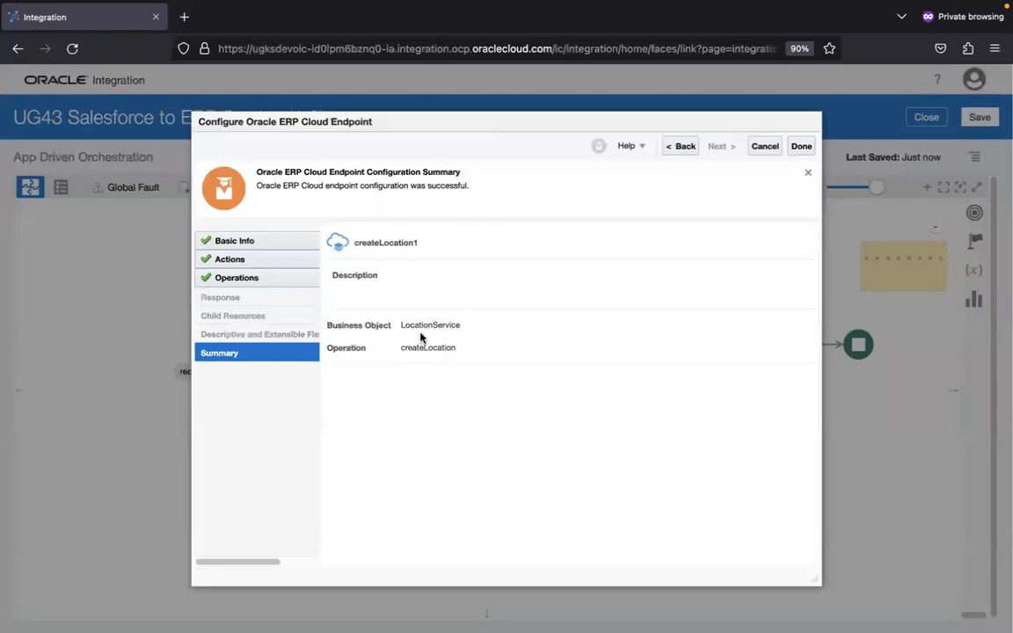
{"action": "left_click", "coordinate": [798, 146]}
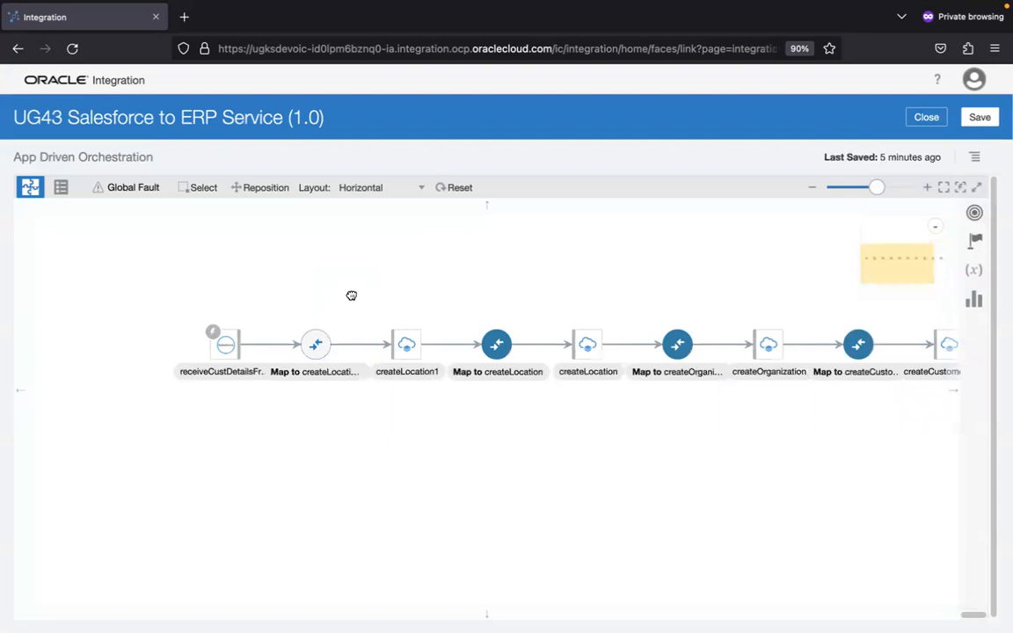
Open the Map to createLocation1 mapping for editing and expand the target Location element down to its address fields
{"action": "left_click_drag", "start_coordinate": [350, 296], "coordinate": [287, 278]}
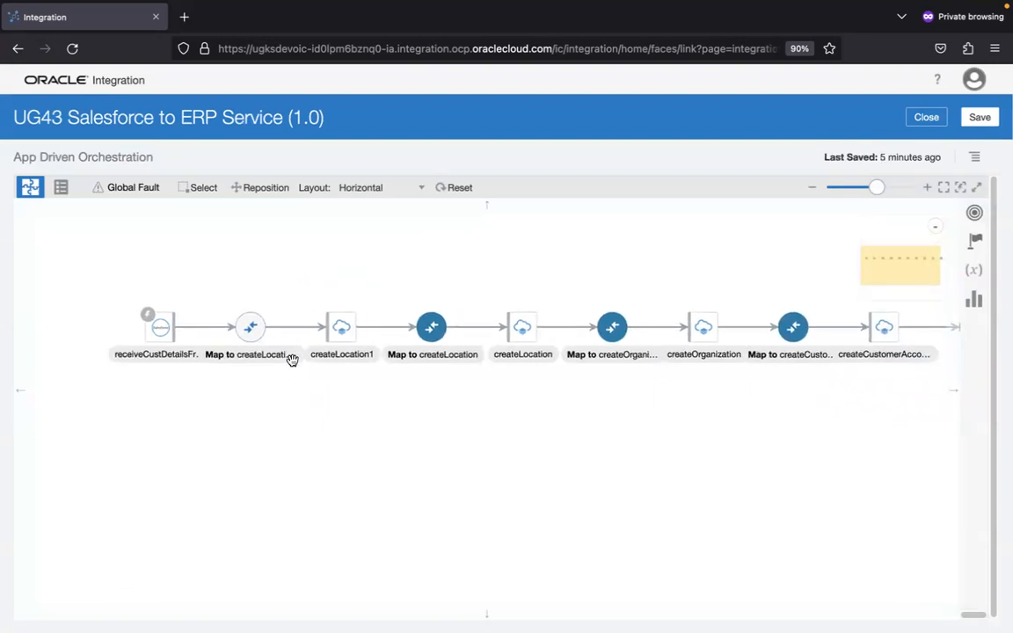
{"action": "mouse_move", "coordinate": [297, 335]}
{"action": "mouse_move", "coordinate": [343, 319]}
{"action": "left_click", "coordinate": [264, 316]}
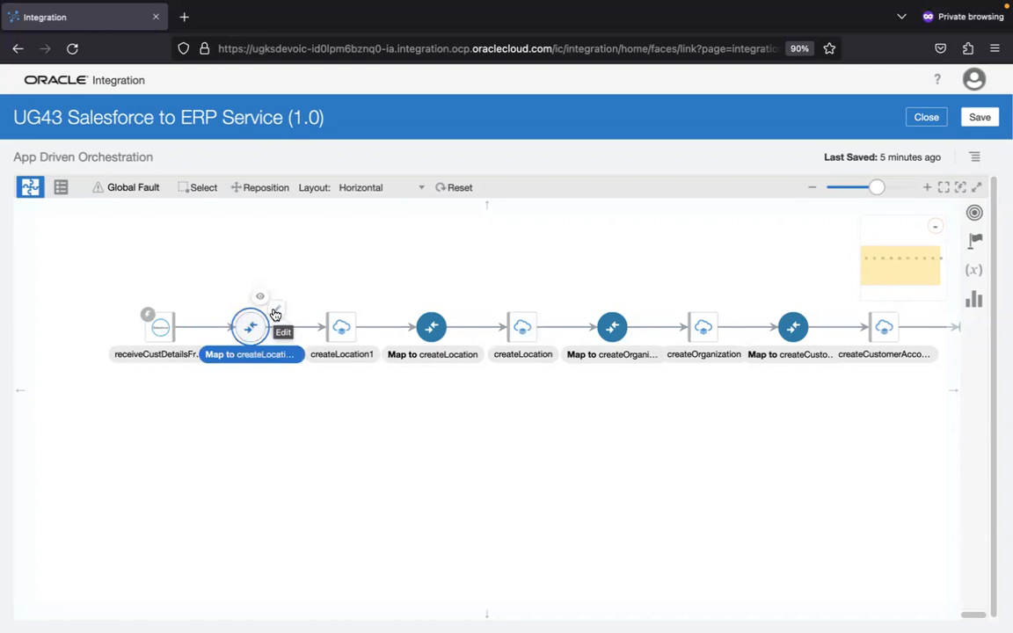
{"action": "left_click", "coordinate": [275, 313]}
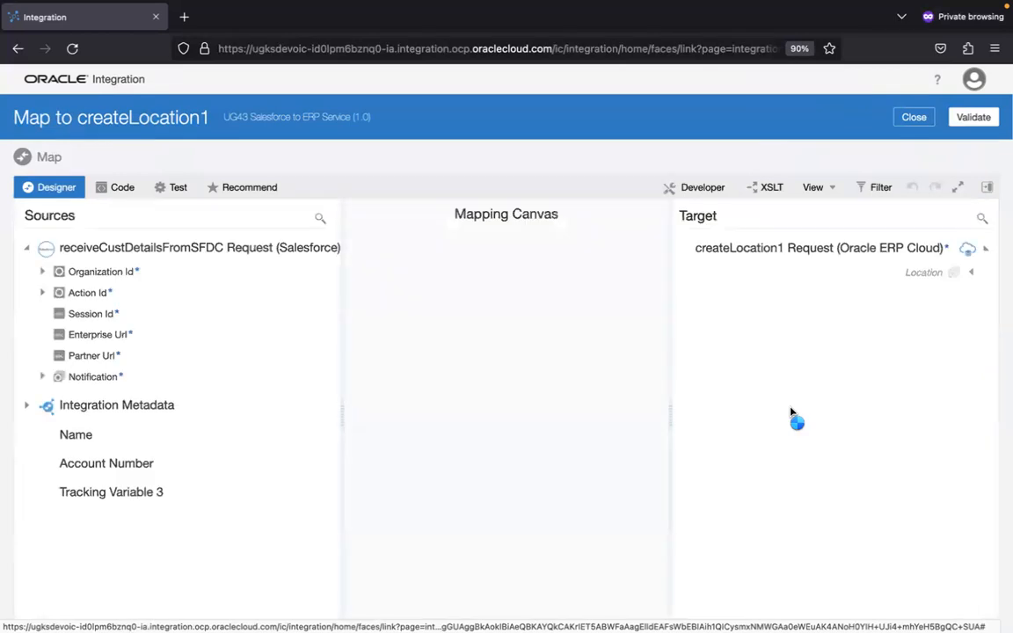
{"action": "left_click", "coordinate": [972, 274]}
{"action": "left_click_drag", "start_coordinate": [675, 270], "coordinate": [676, 328]}
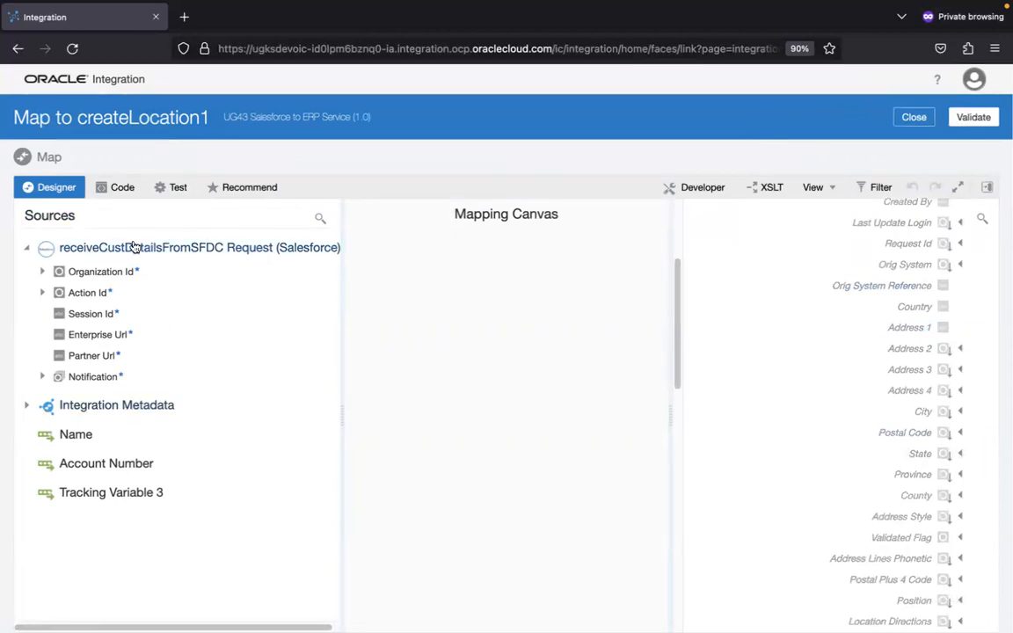
From the Notification's Account, map Billing Country to Country, Billing Street to Address 1, and Billing Zip/Postal Code to Postal Code
{"action": "left_click", "coordinate": [42, 377]}
{"action": "left_click", "coordinate": [55, 422]}
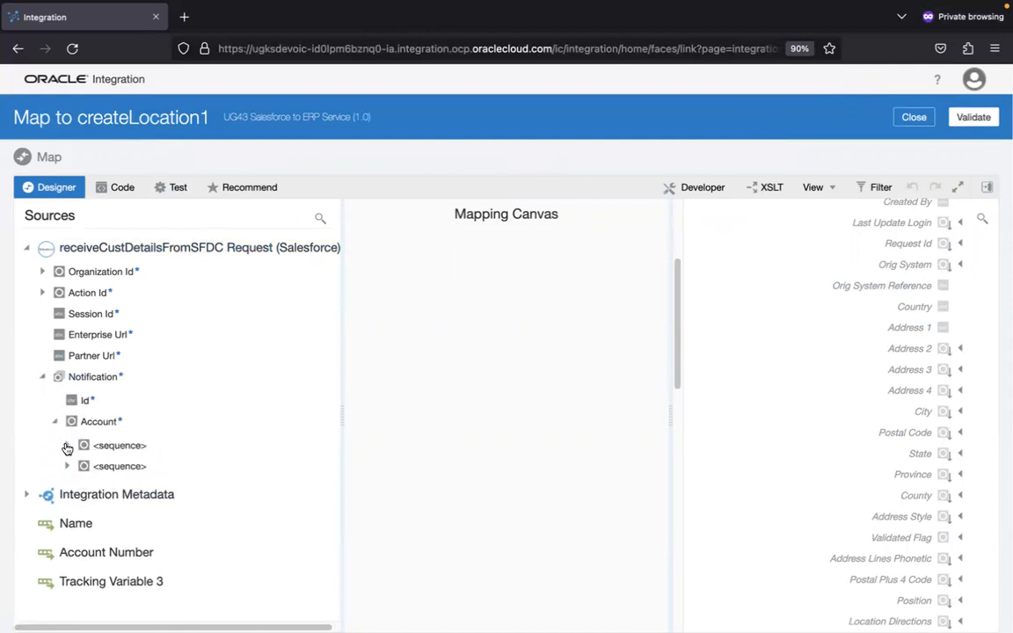
{"action": "left_click", "coordinate": [67, 466]}
{"action": "left_click_drag", "start_coordinate": [333, 235], "coordinate": [344, 316]}
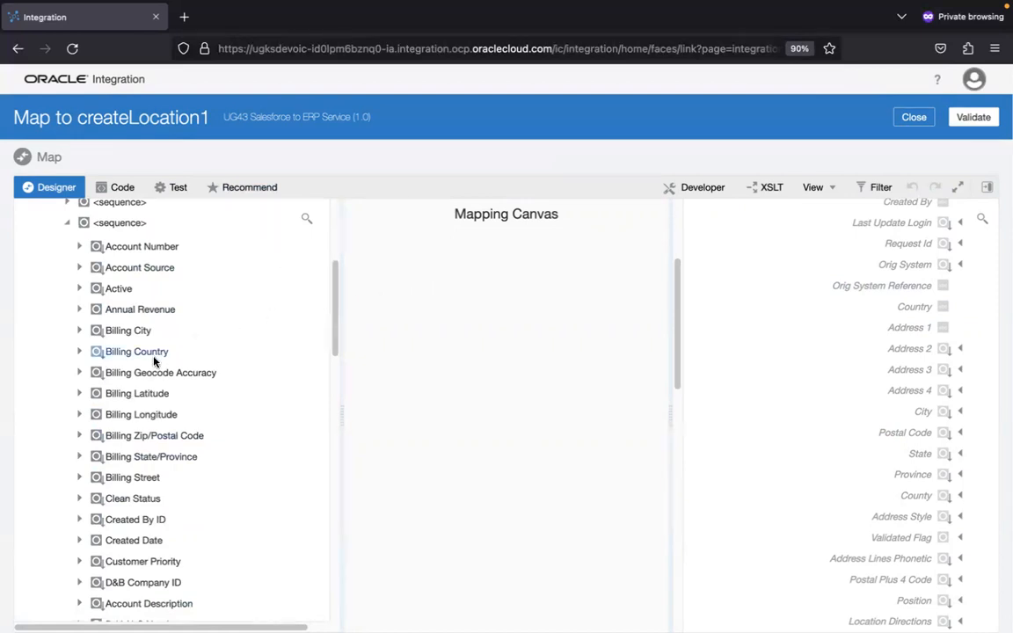
{"action": "left_click_drag", "start_coordinate": [155, 356], "coordinate": [884, 310]}
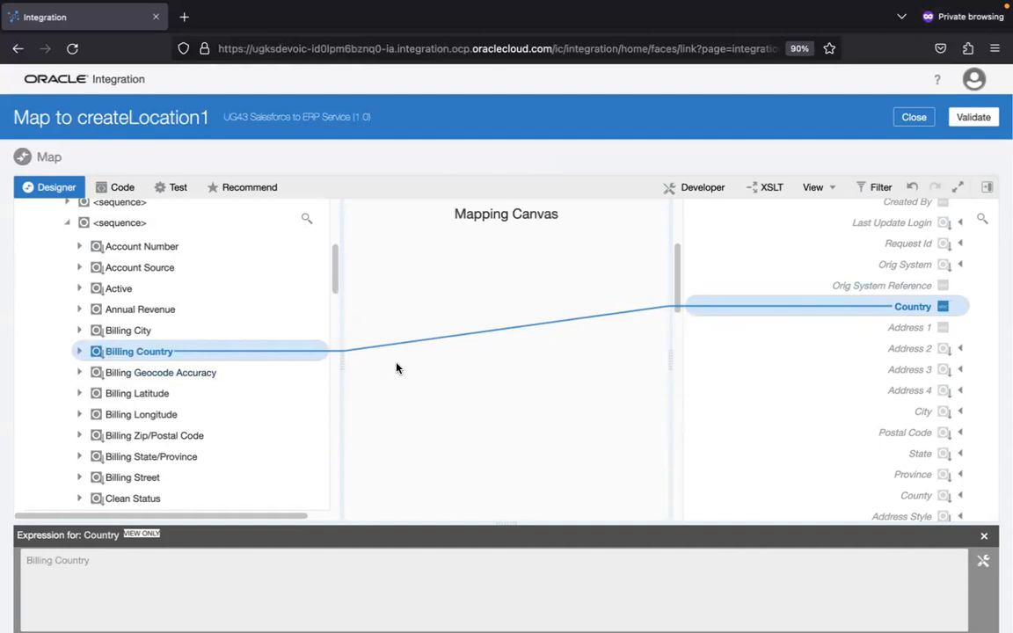
{"action": "left_click_drag", "start_coordinate": [154, 481], "coordinate": [892, 333]}
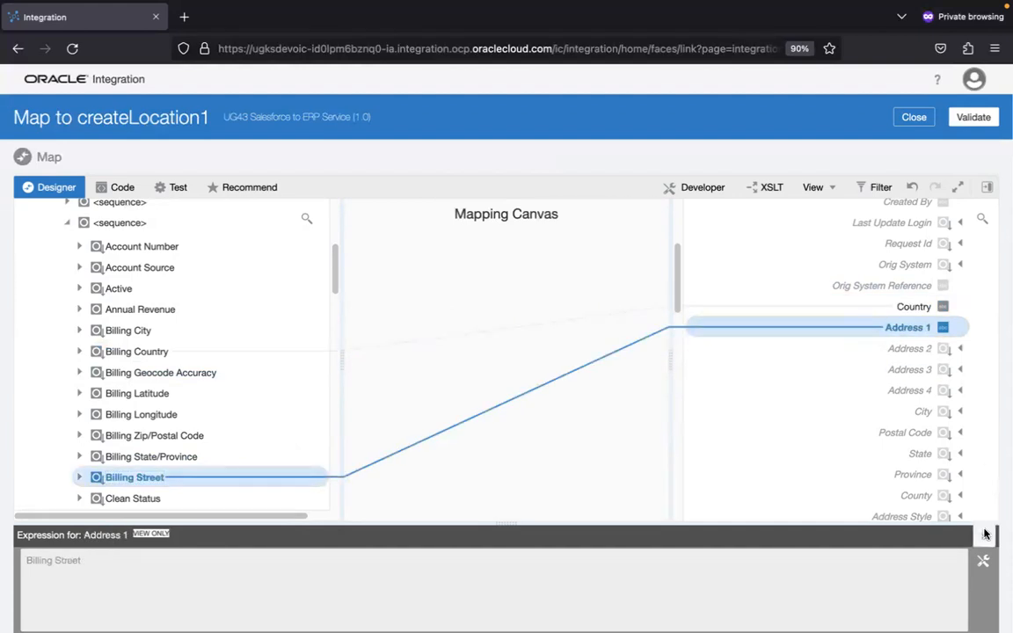
{"action": "left_click", "coordinate": [985, 537]}
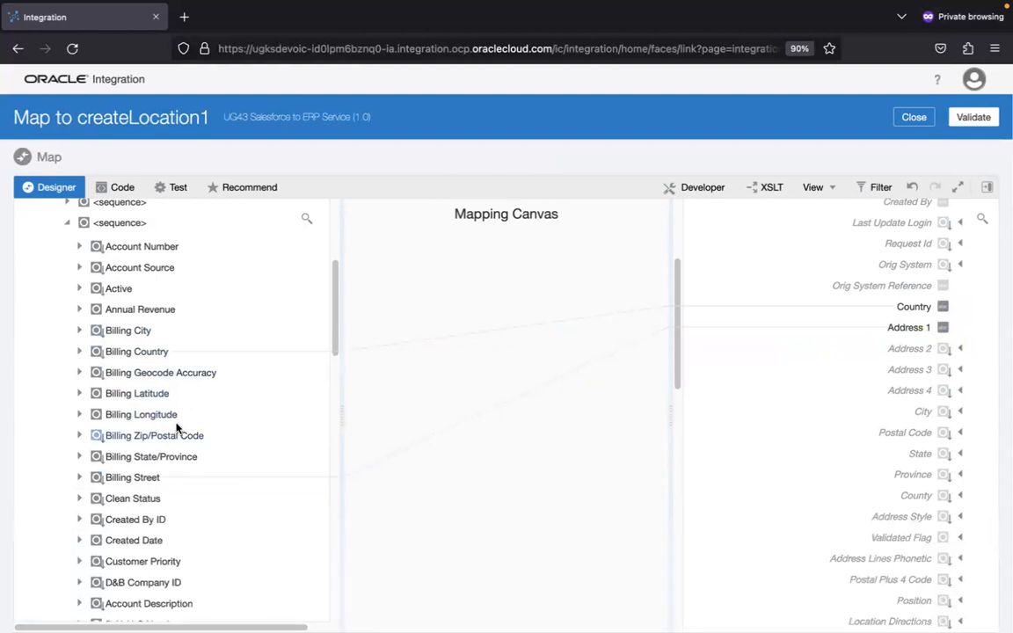
{"action": "left_click_drag", "start_coordinate": [197, 438], "coordinate": [939, 434]}
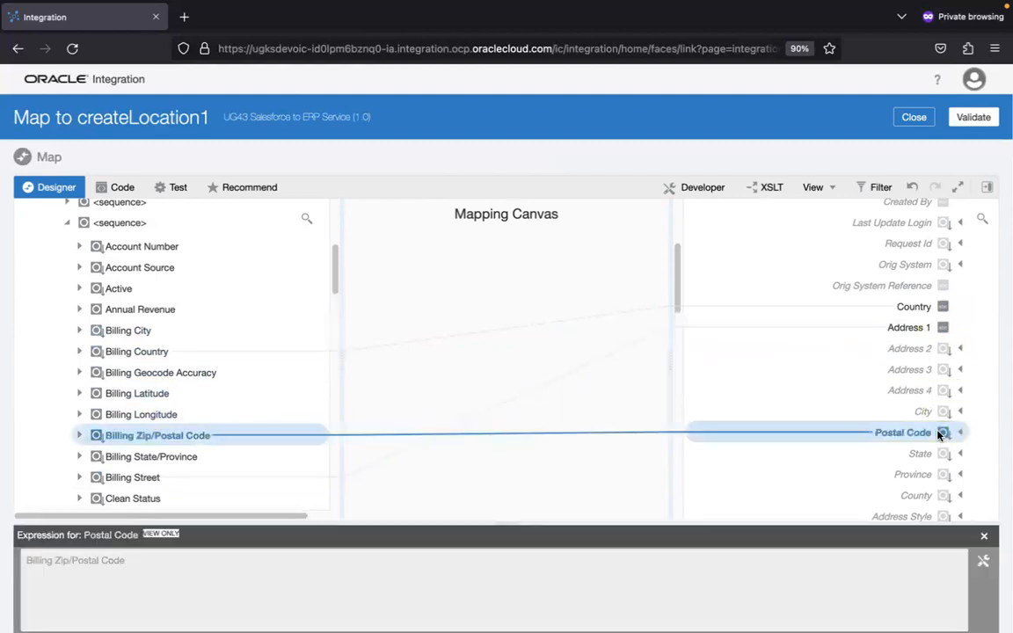
Validate and close the createLocation1 mapping, then save the integration
{"action": "left_click", "coordinate": [975, 120]}
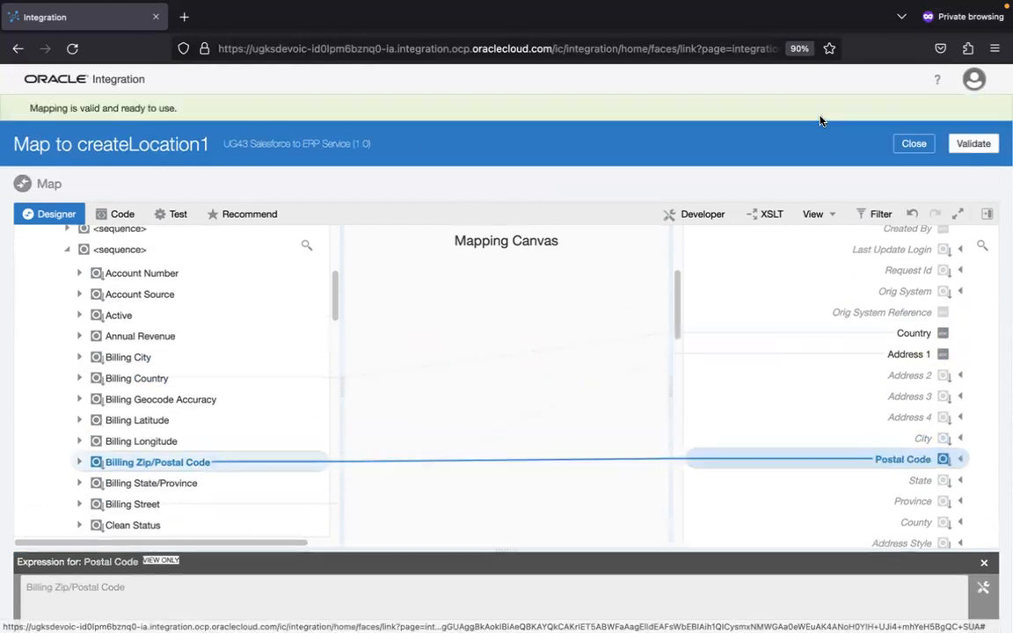
{"action": "left_click", "coordinate": [914, 145]}
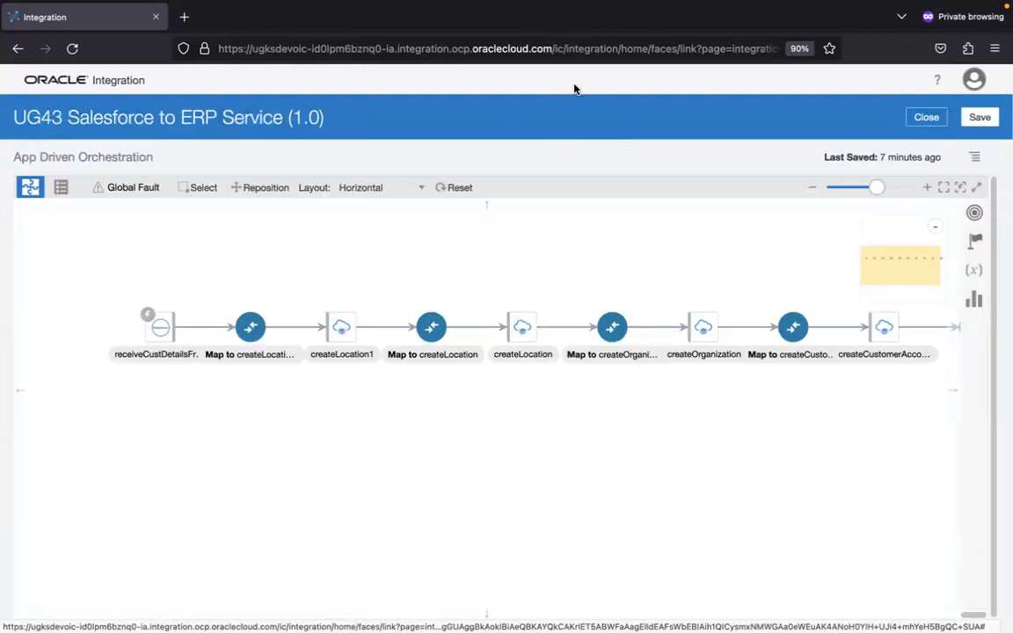
{"action": "left_click", "coordinate": [977, 117]}
Switch to Chrome to review Salesforce's New Account form and Oracle's Manage Customers page, then return to the integration
{"action": "mouse_move", "coordinate": [299, 602]}
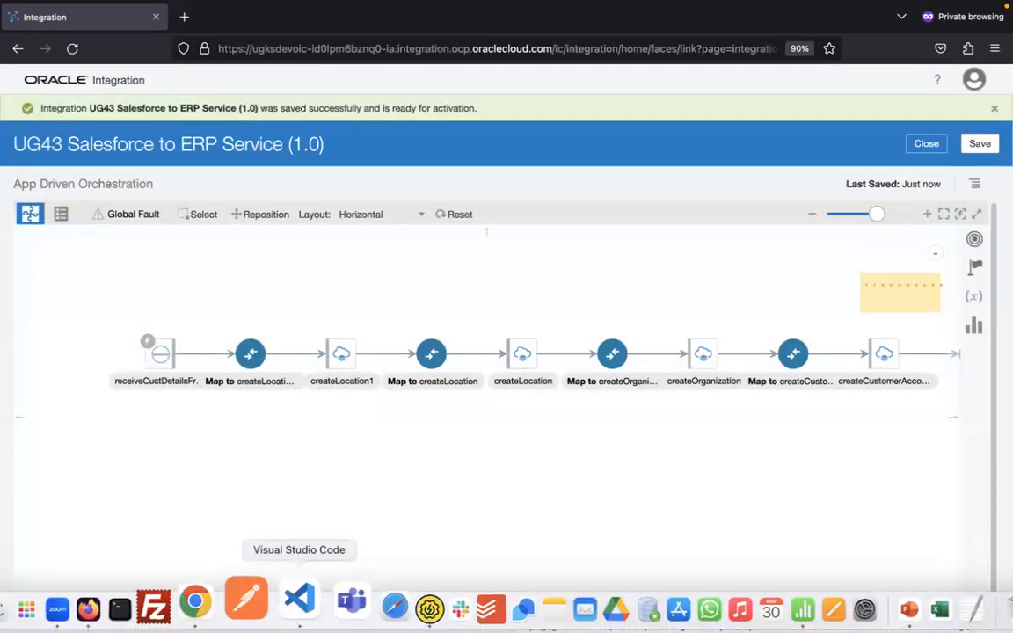
{"action": "left_click", "coordinate": [226, 601]}
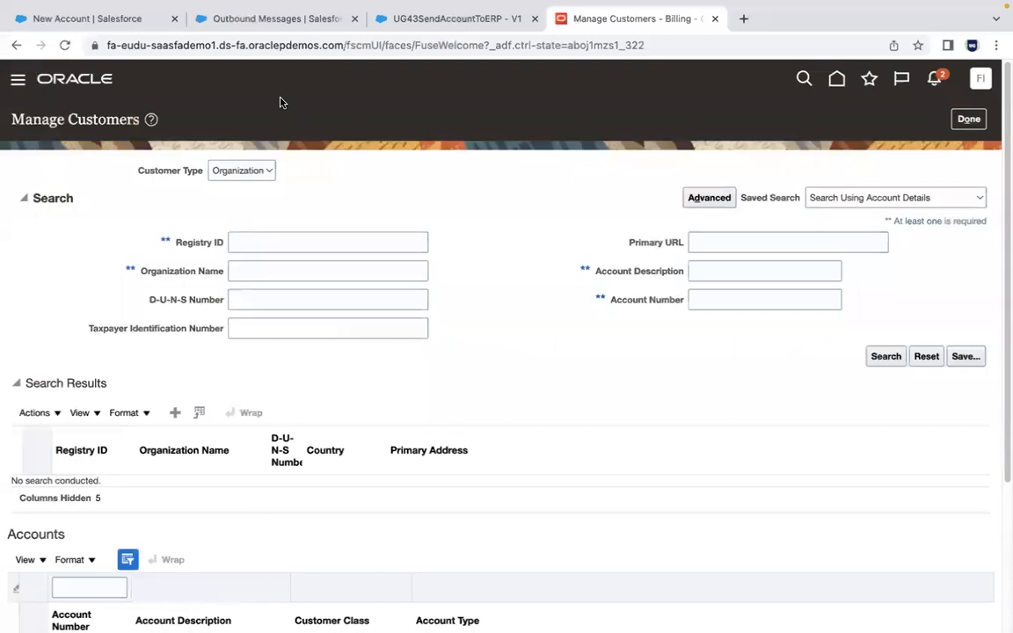
{"action": "left_click", "coordinate": [113, 19]}
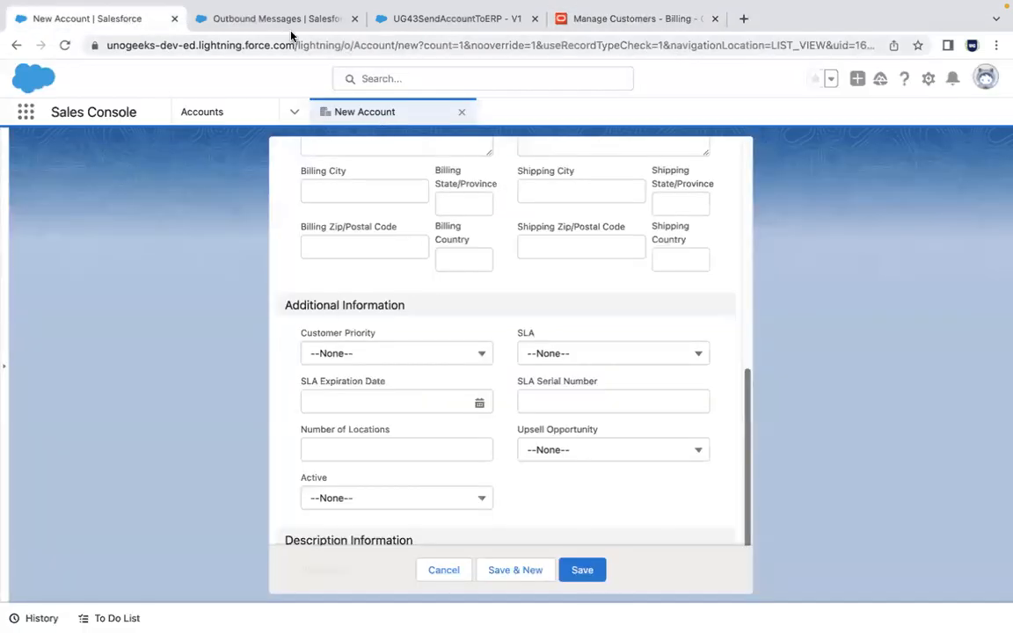
{"action": "left_click", "coordinate": [591, 21]}
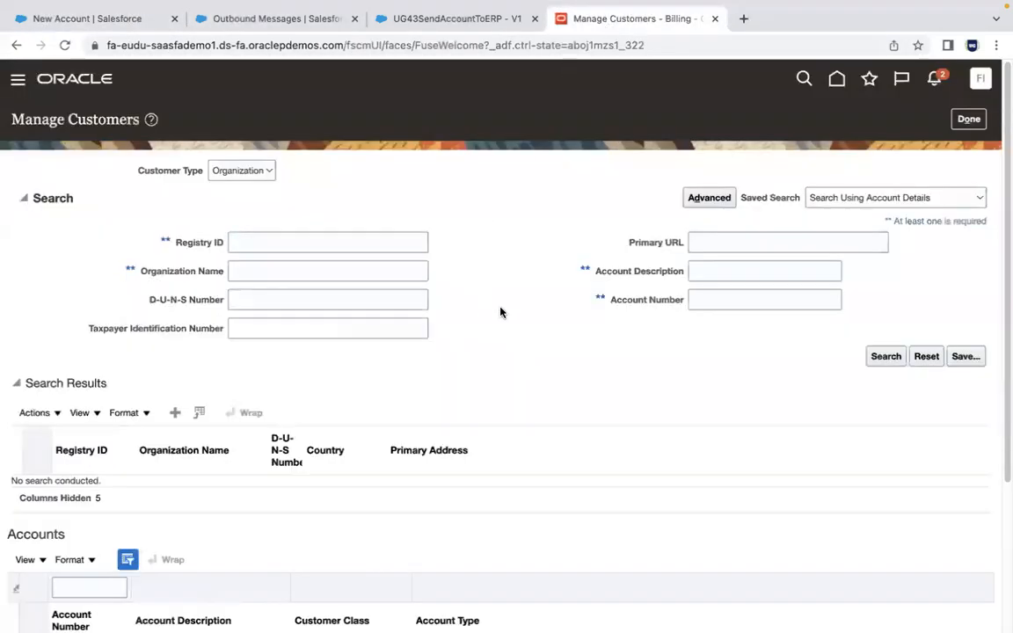
{"action": "key", "text": "super+Tab"}
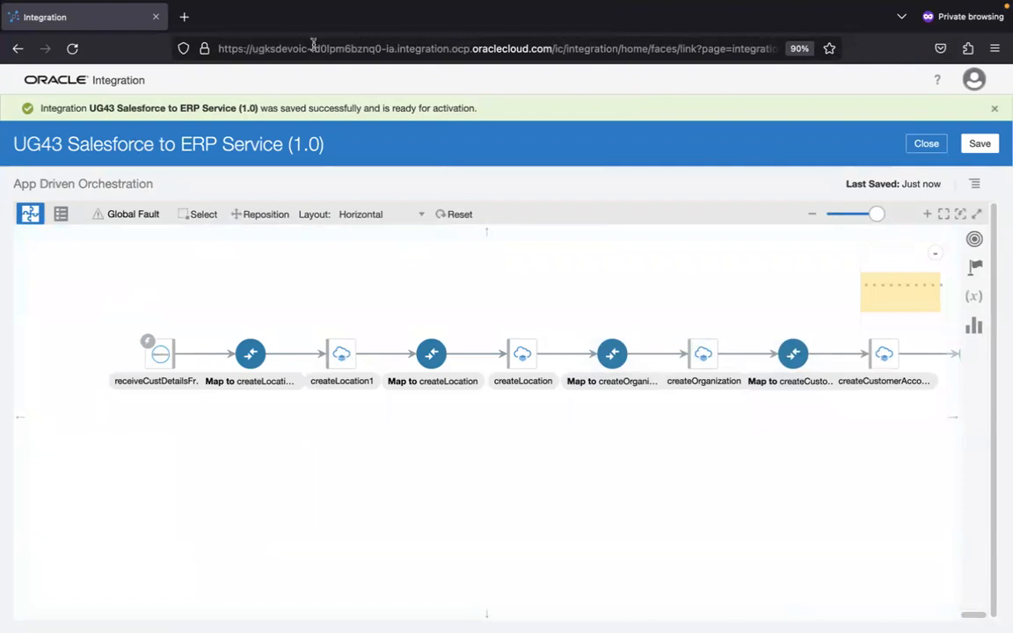
Switch to Chrome to check Oracle's Manage Customers page again, and return to the integration canvas in Firefox
{"action": "key", "text": "super+Tab"}
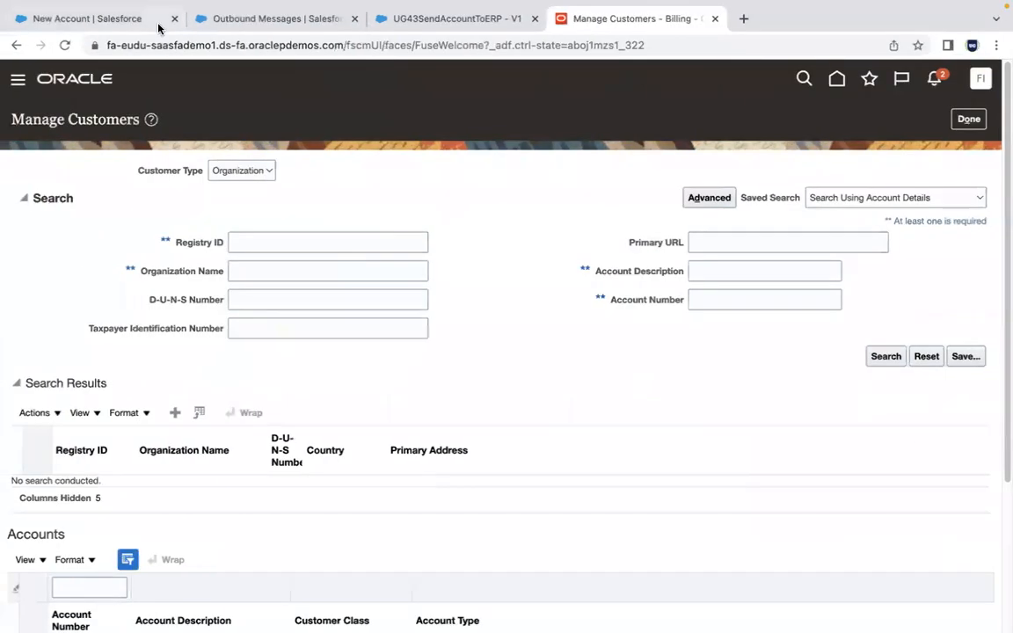
{"action": "key", "text": "ctrl+Right"}
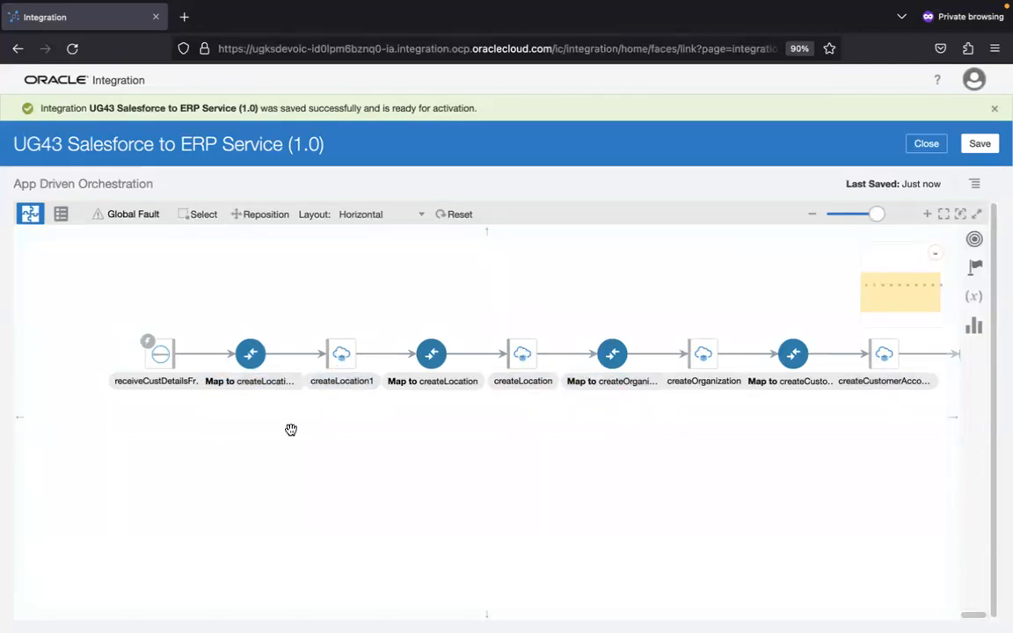
Save and close the UG43 Salesforce to ERP Service integration and return to the main Oracle Integration navigation
{"action": "left_click", "coordinate": [979, 144]}
{"action": "left_click", "coordinate": [204, 353]}
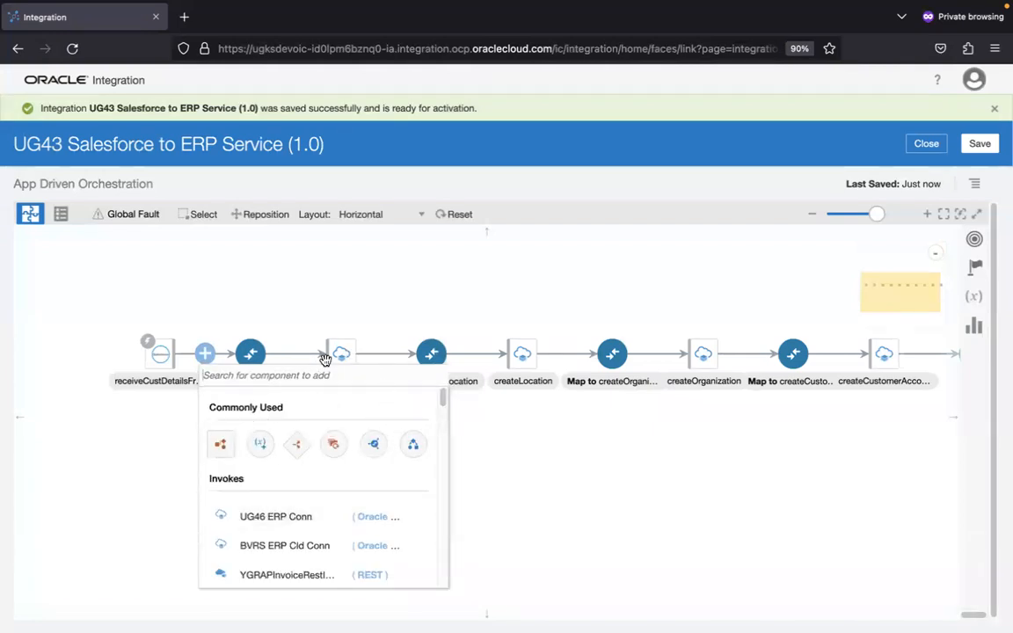
{"action": "left_click", "coordinate": [335, 253]}
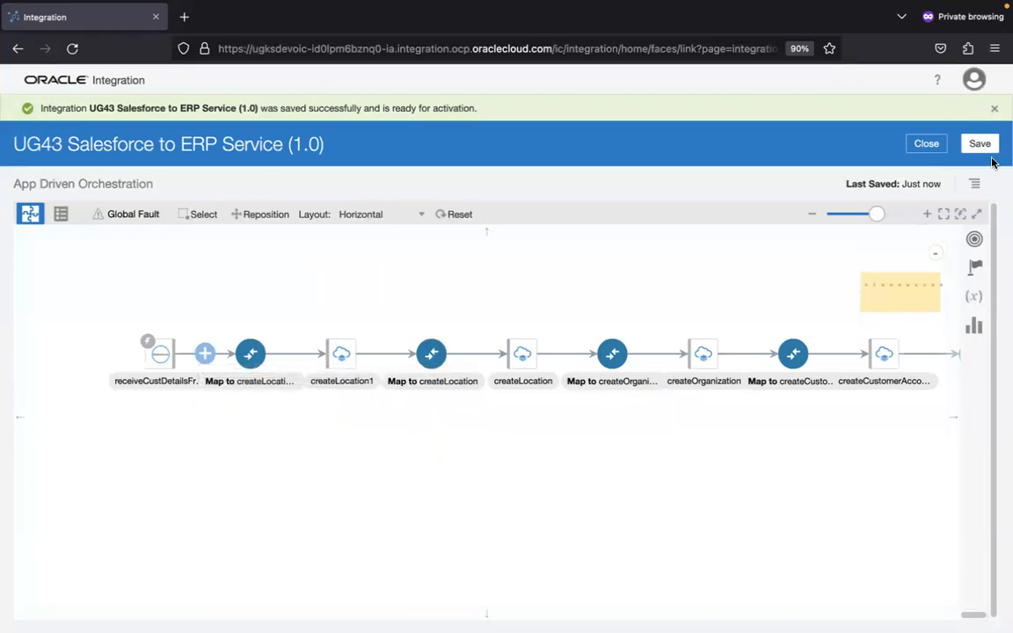
{"action": "left_click", "coordinate": [926, 143]}
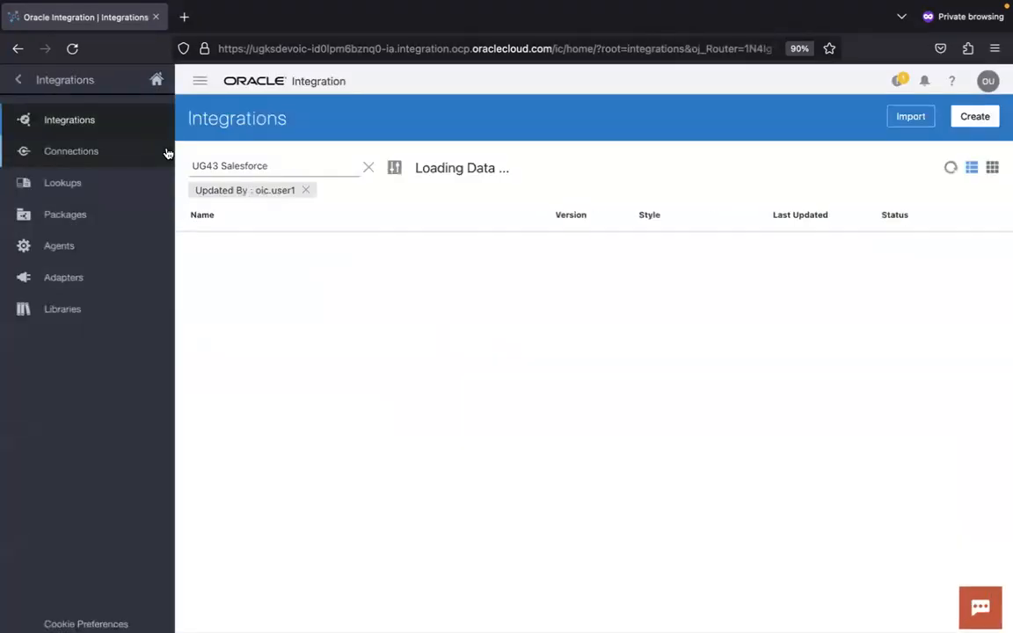
{"action": "left_click", "coordinate": [20, 81]}
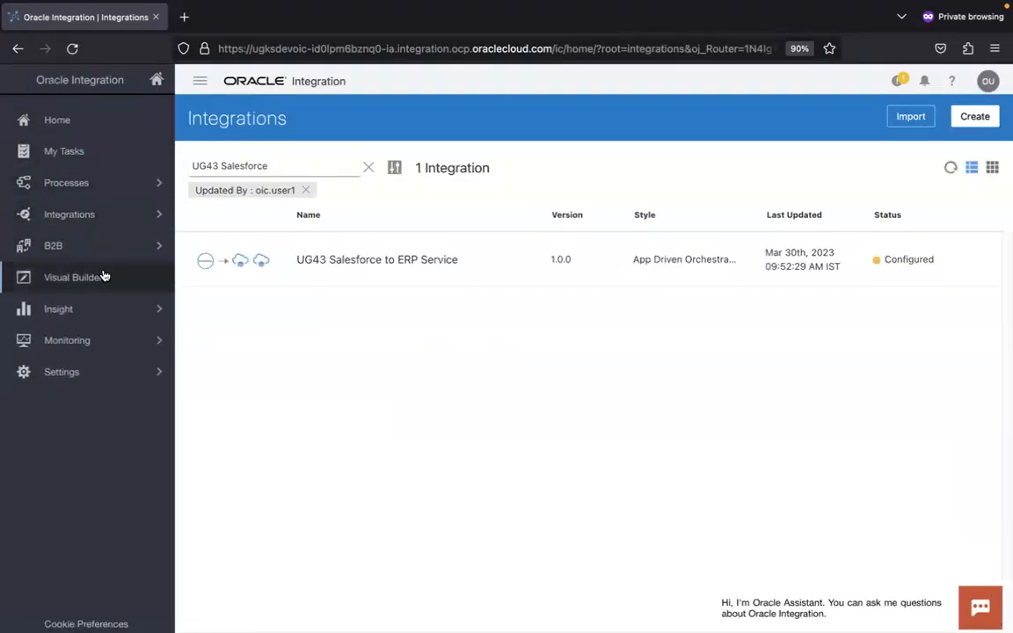
Switch to PowerPoint, start the slide show from the Integration Challenges slide, and advance to the "OIC solves these challenges" slide
{"action": "key", "text": "super+Tab"}
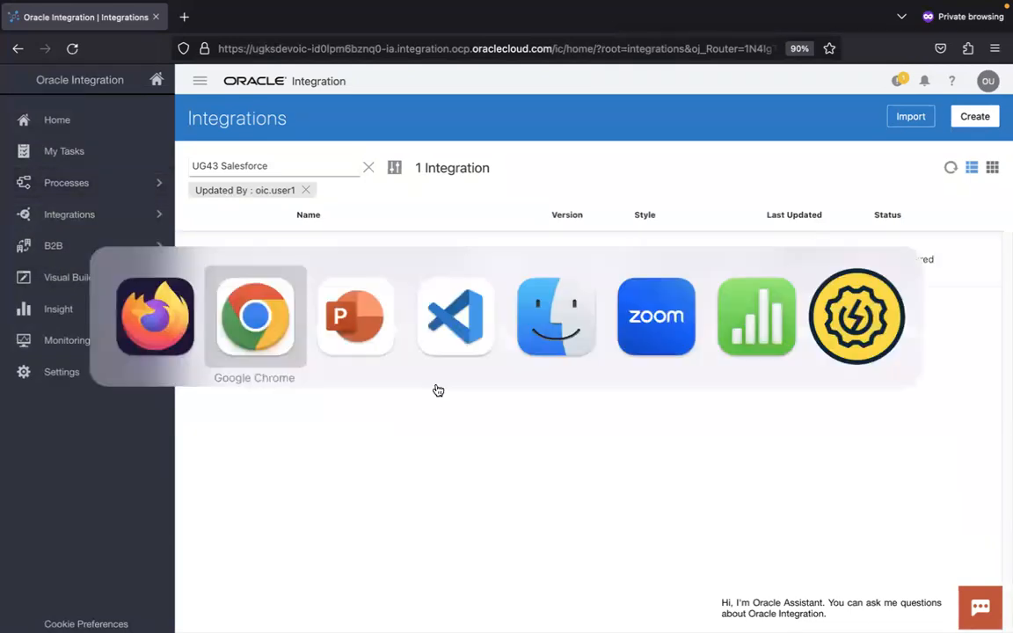
{"action": "key", "text": "super+Tab"}
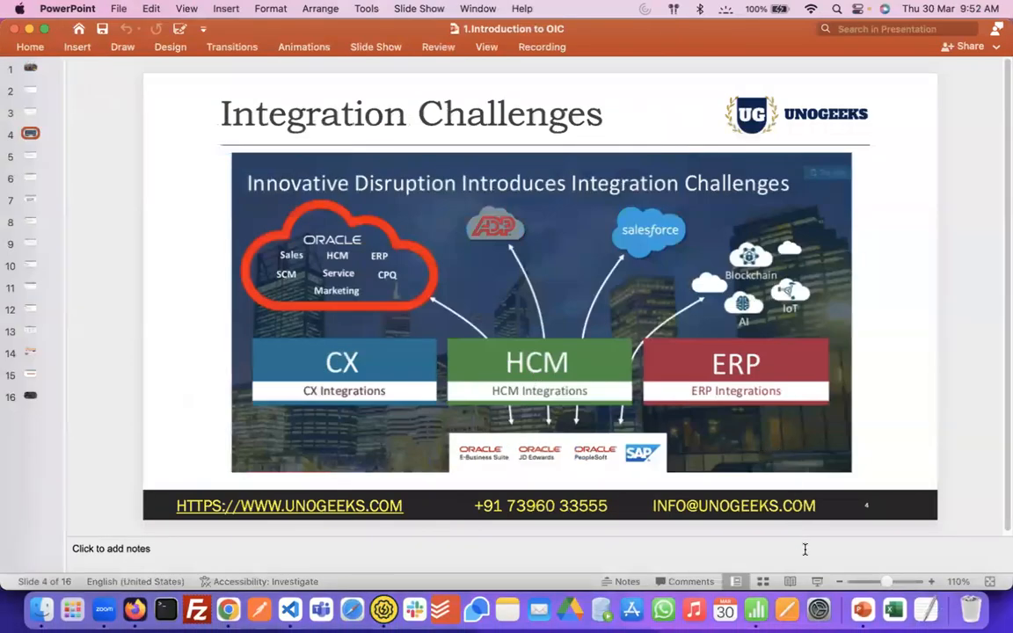
{"action": "left_click", "coordinate": [817, 581]}
{"action": "left_click", "coordinate": [595, 257]}
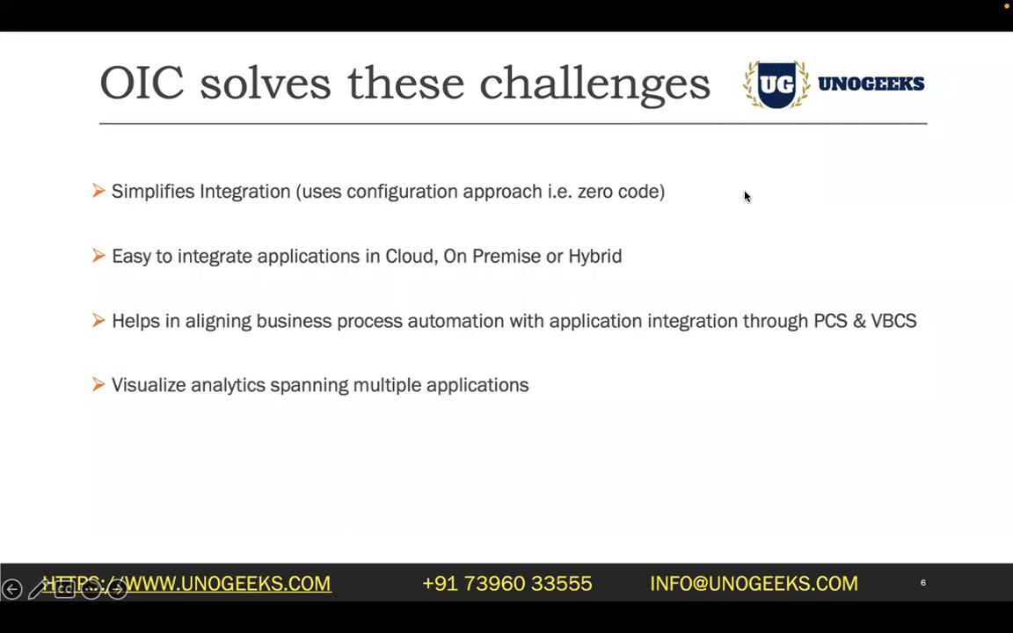
Switch to Oracle Integration in Firefox and open the Agents page of the Integrations section
{"action": "key", "text": "super+Tab"}
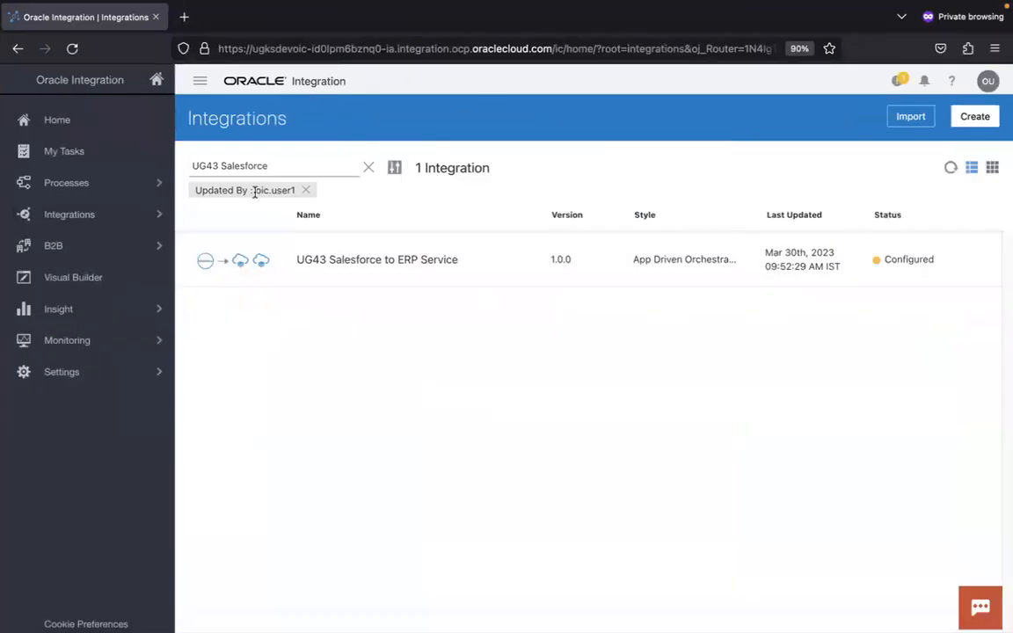
{"action": "left_click", "coordinate": [132, 215]}
{"action": "left_click", "coordinate": [79, 250]}
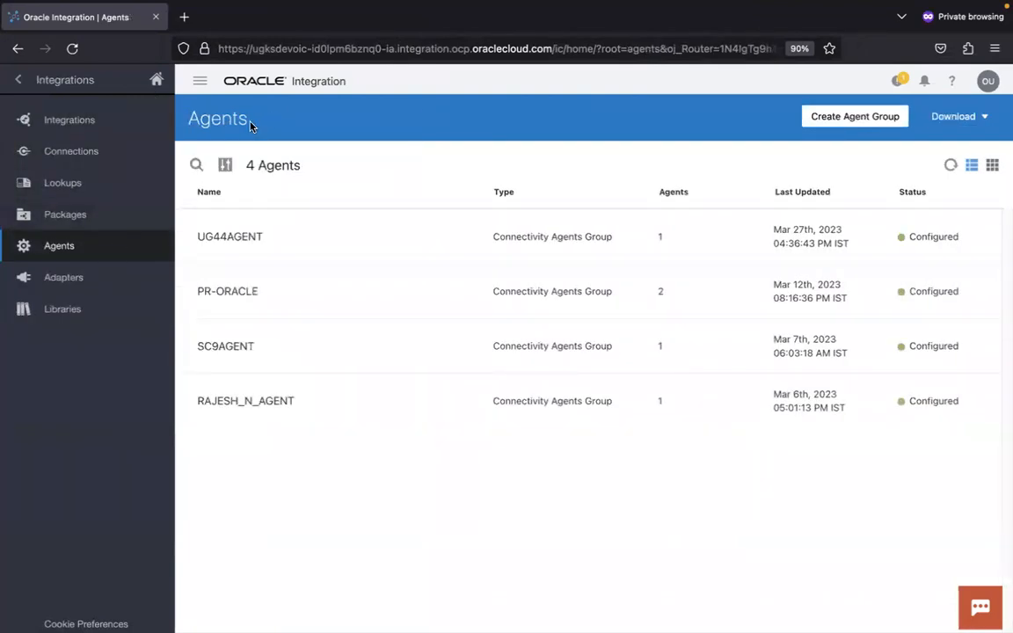
Review the "OIC solves these challenges" slide in PowerPoint, and go back to the main navigation in Oracle Integration
{"action": "key", "text": "ctrl+Left"}
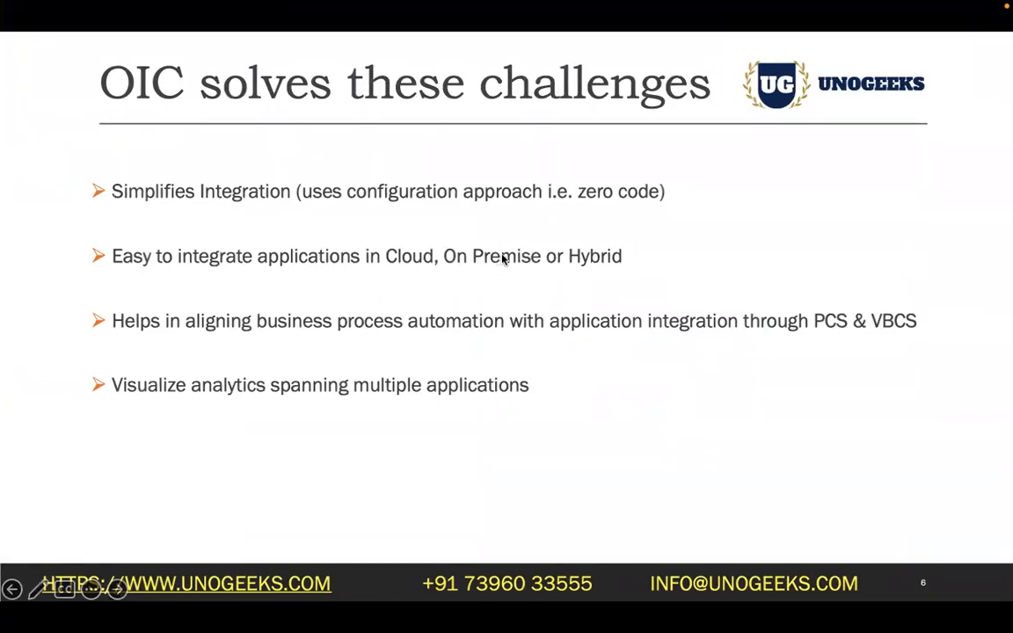
{"action": "key", "text": "ctrl+Right"}
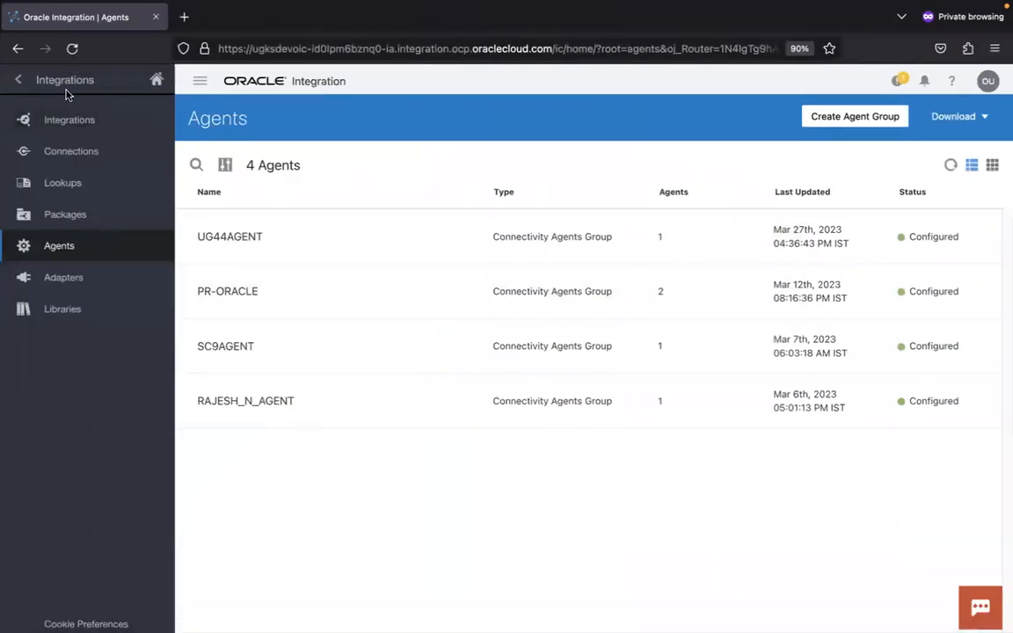
{"action": "left_click", "coordinate": [18, 83]}
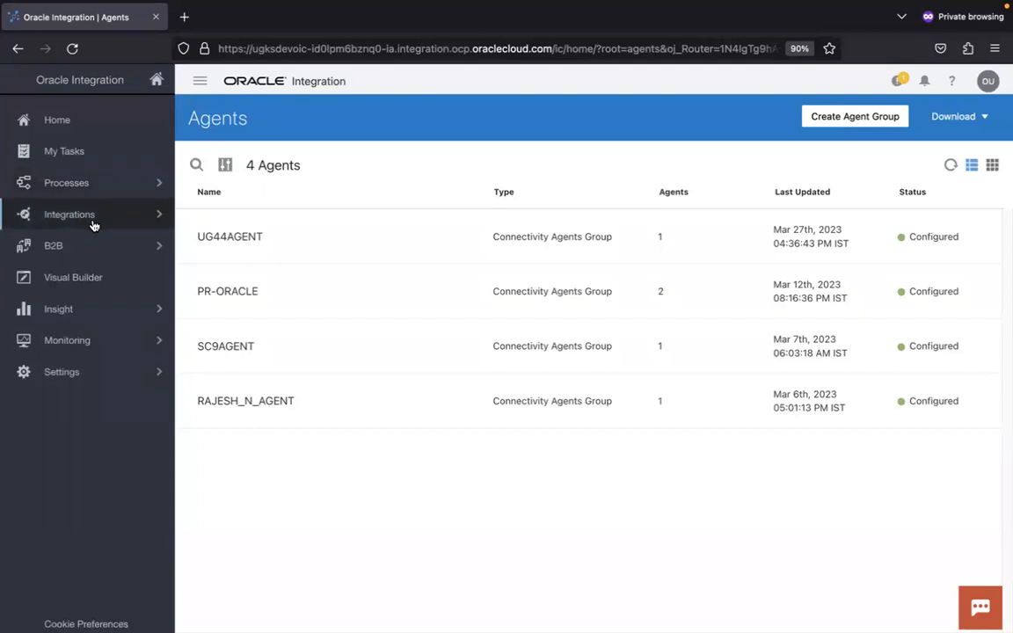
Compare the OIC challenges slide with Oracle Integration's main navigation and advance the slide show to "What is OIC?"
{"action": "key", "text": "ctrl+Left"}
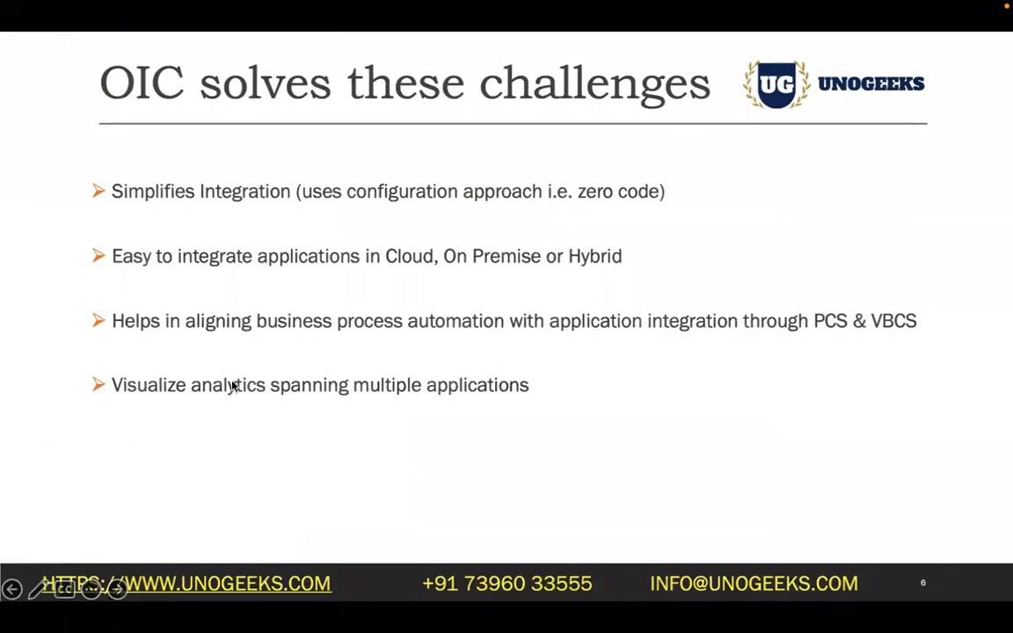
{"action": "key", "text": "ctrl+Right"}
{"action": "key", "text": "Left"}
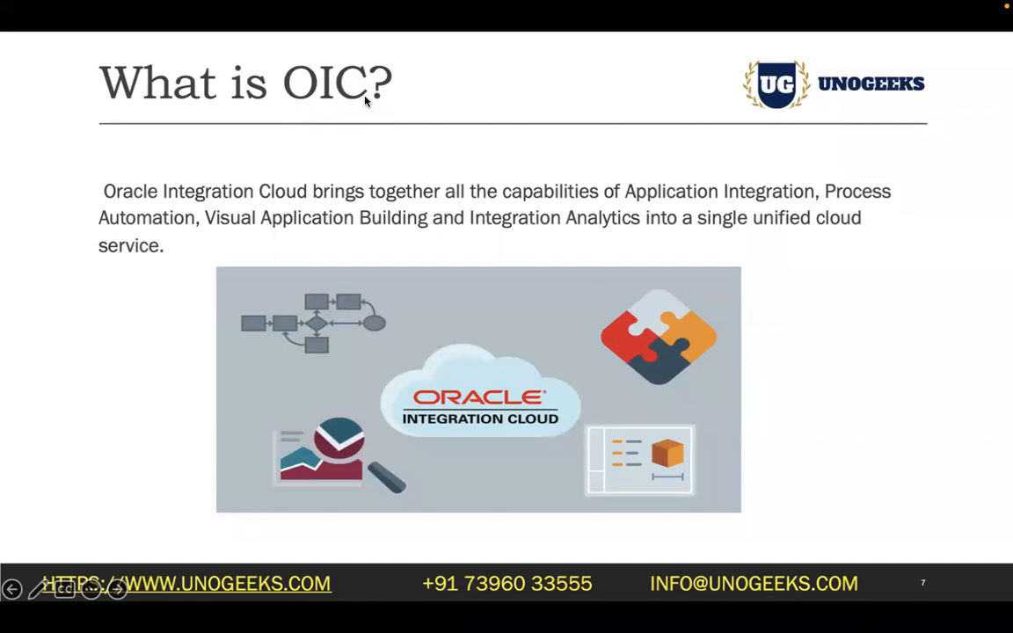
Switch to Oracle Integration in Firefox, open the Integrations list, and clear its "UG43 Salesforce" search
{"action": "key", "text": "super+Tab"}
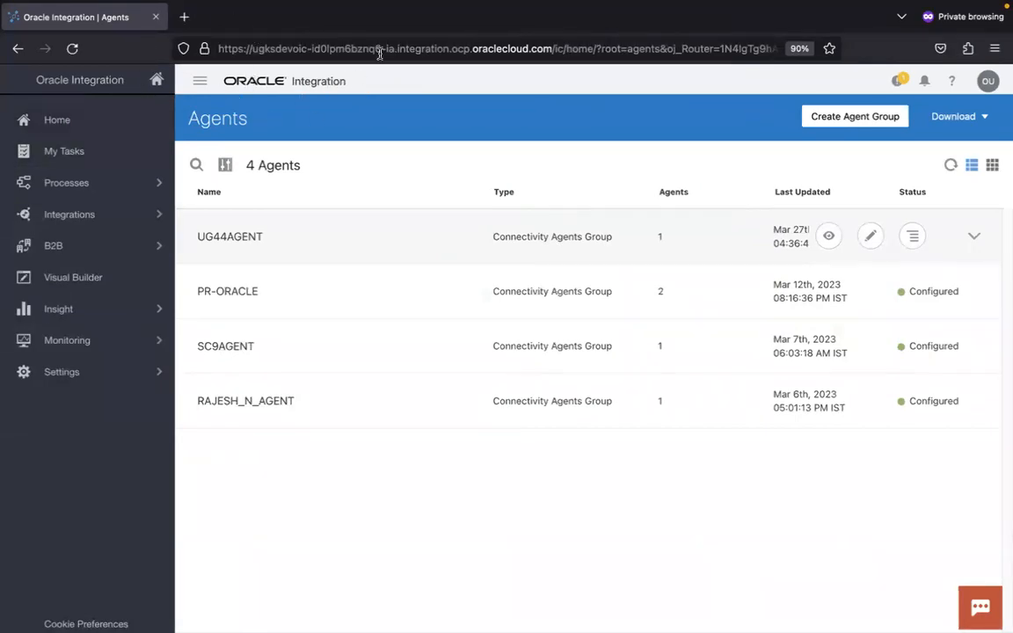
{"action": "left_click", "coordinate": [147, 222]}
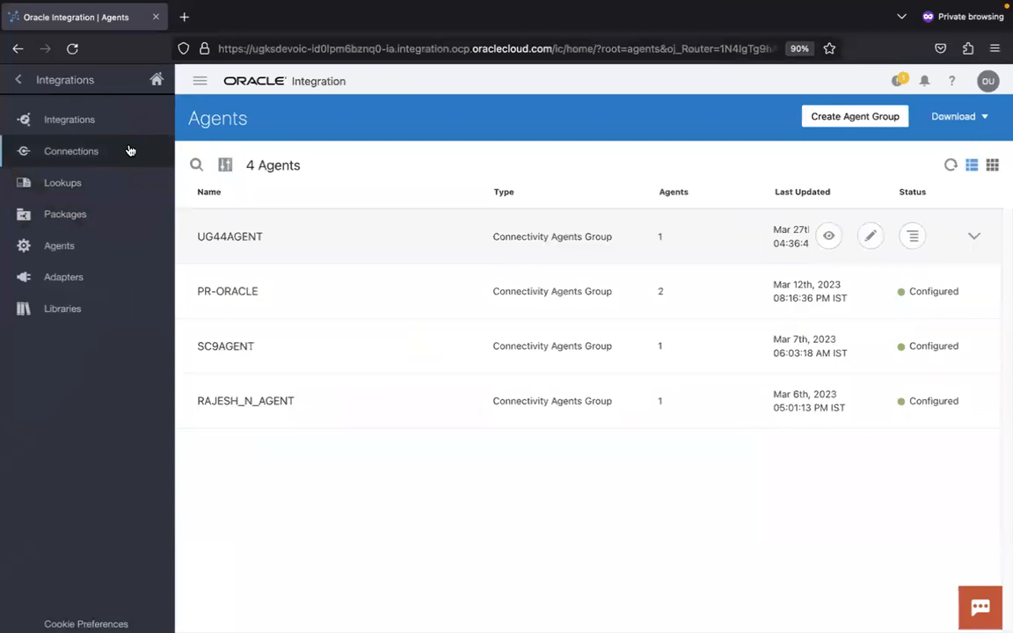
{"action": "left_click", "coordinate": [116, 132]}
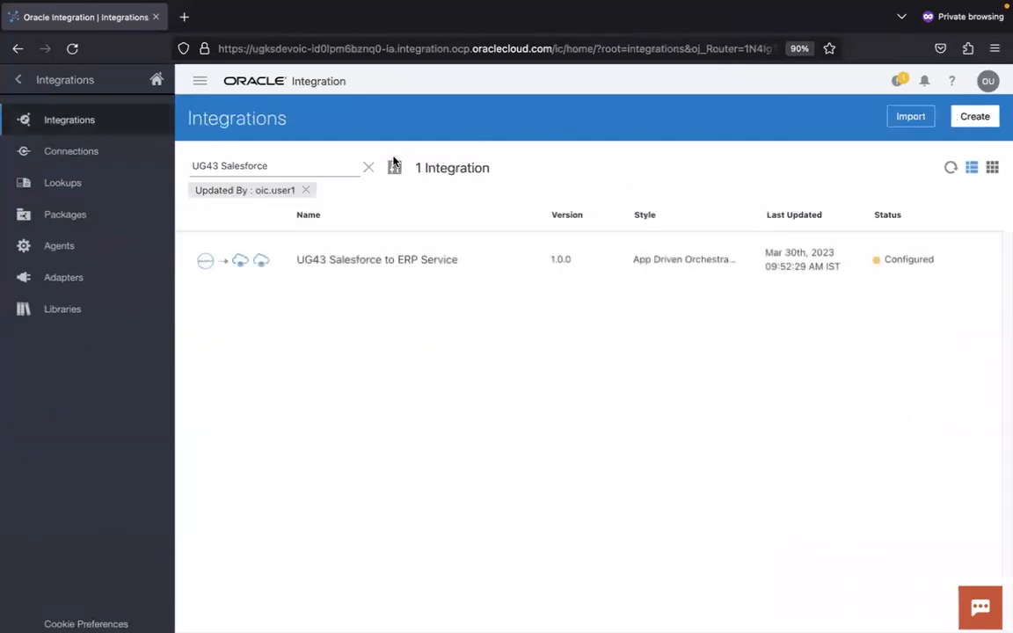
{"action": "left_click", "coordinate": [368, 167]}
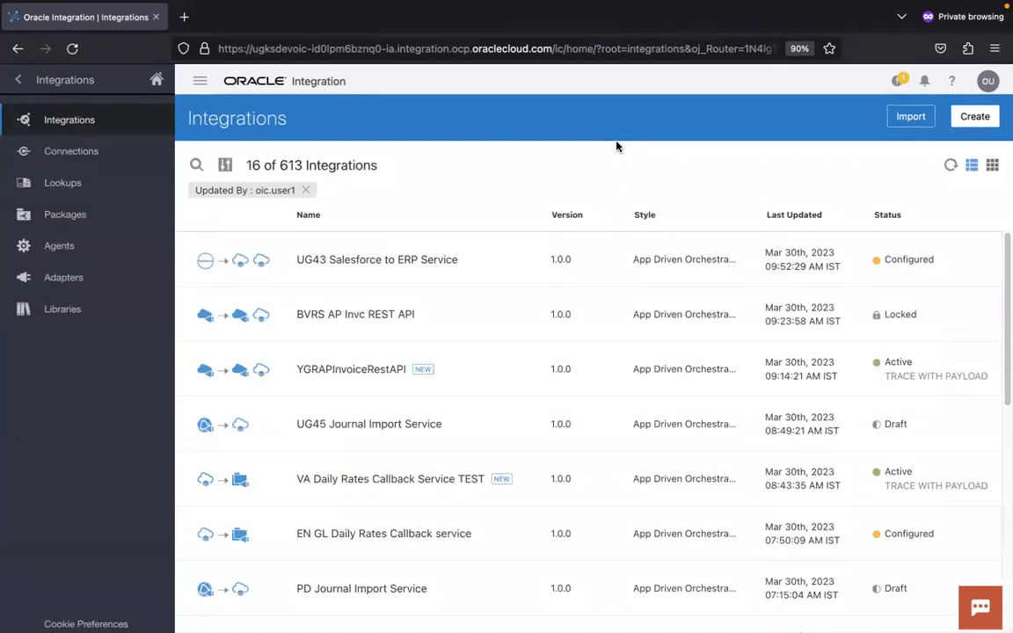
Switch to Chrome and view Salesforce's New Account form and Oracle's Manage Customers page
{"action": "key", "text": "super+Tab"}
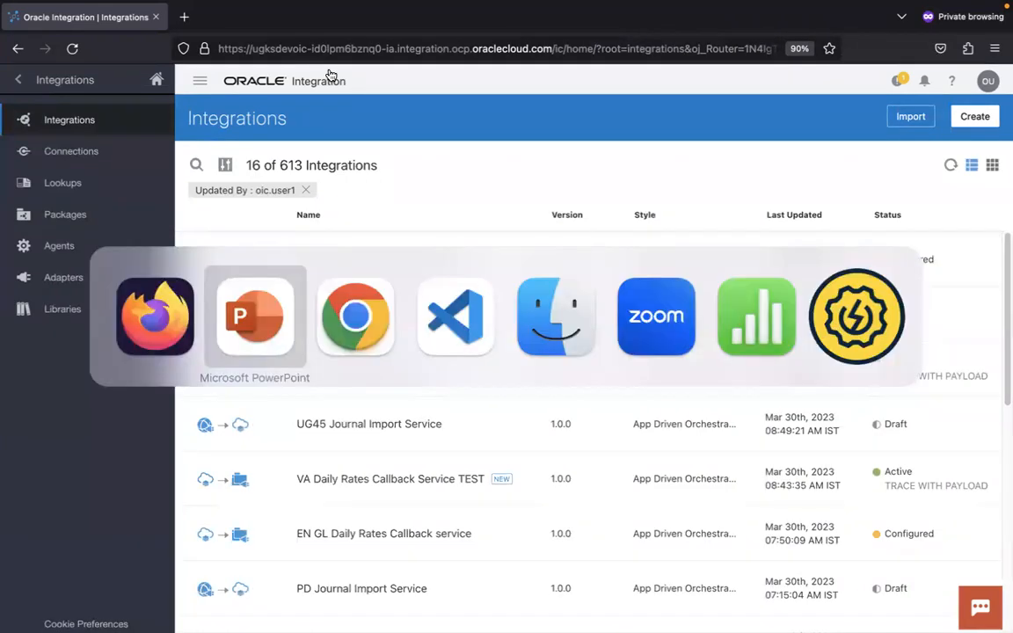
{"action": "key", "text": "super+Tab"}
{"action": "left_click", "coordinate": [97, 17]}
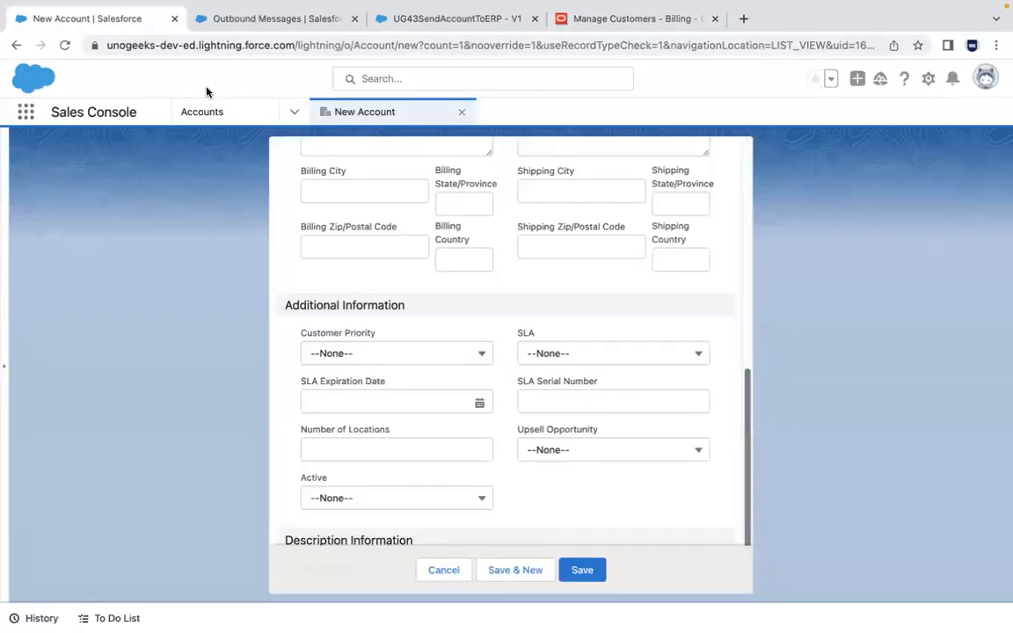
{"action": "left_click", "coordinate": [619, 19]}
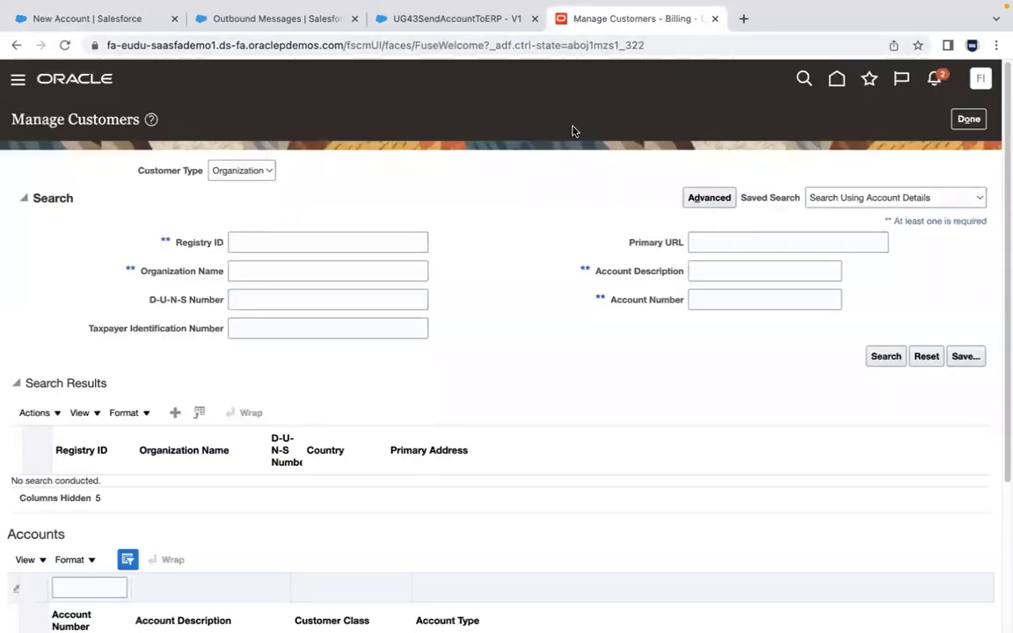
Switch to the PowerPoint slide show and page through the Application Integration and Process Automation slides to the closing Thank You slide
{"action": "key", "text": "super+Tab"}
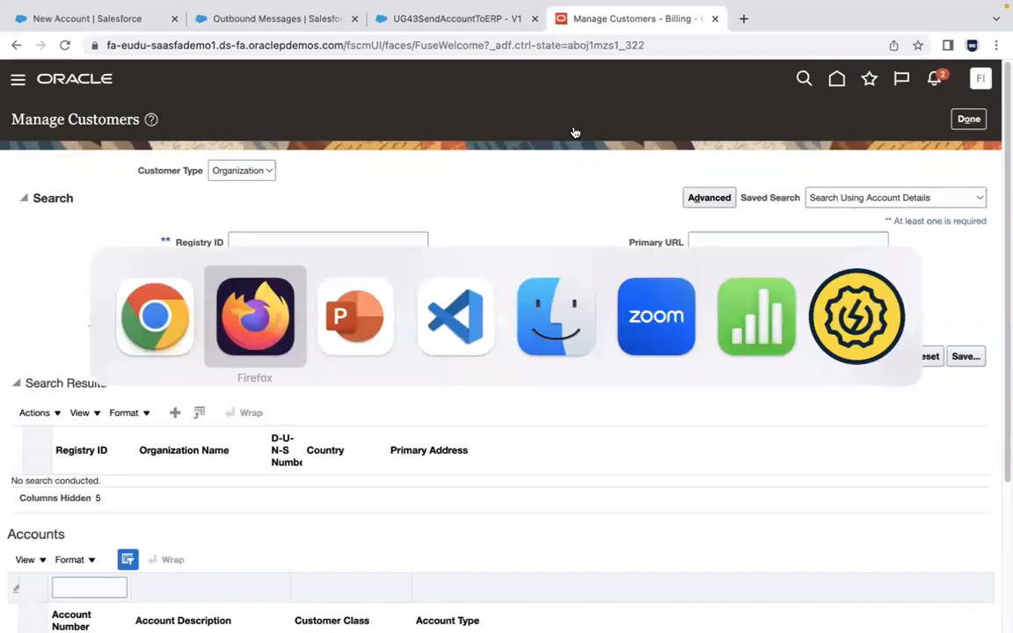
{"action": "key", "text": "super+Tab"}
{"action": "left_click", "coordinate": [551, 183]}
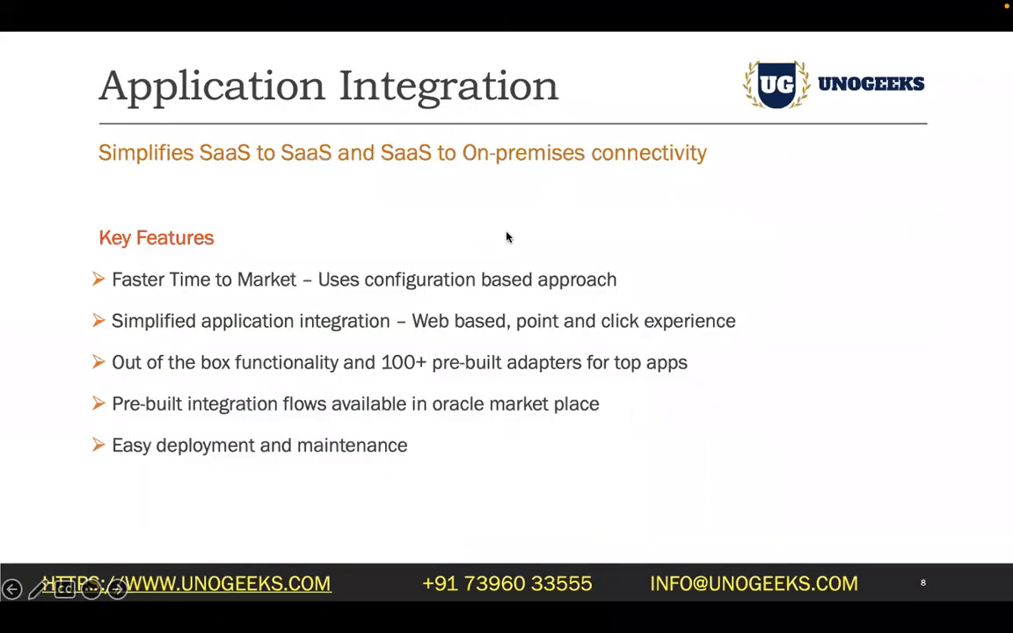
{"action": "key", "text": "Right"}
{"action": "key", "text": "Right"}
{"action": "key", "text": "Right"}
{"action": "key", "text": "Right"}
{"action": "key", "text": "Right"}
{"action": "key", "text": "Right"}
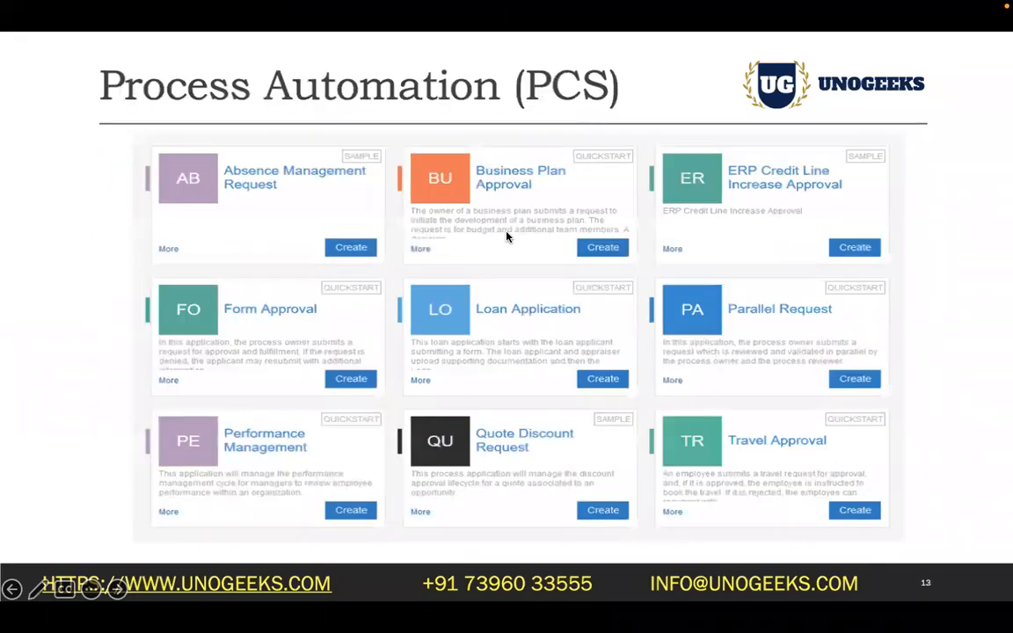
{"action": "key", "text": "Right"}
{"action": "key", "text": "Right"}
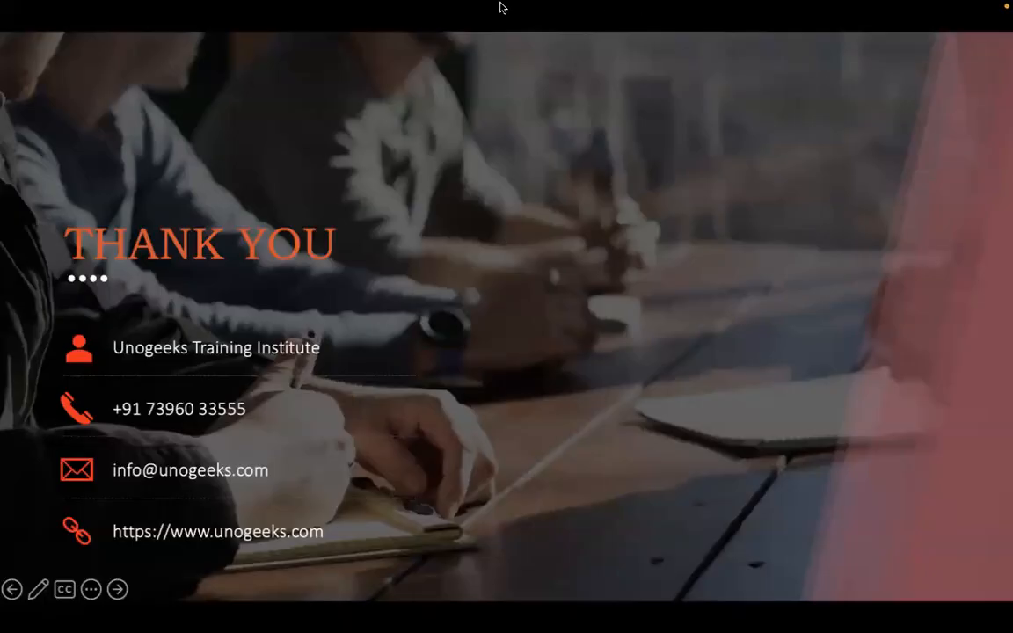